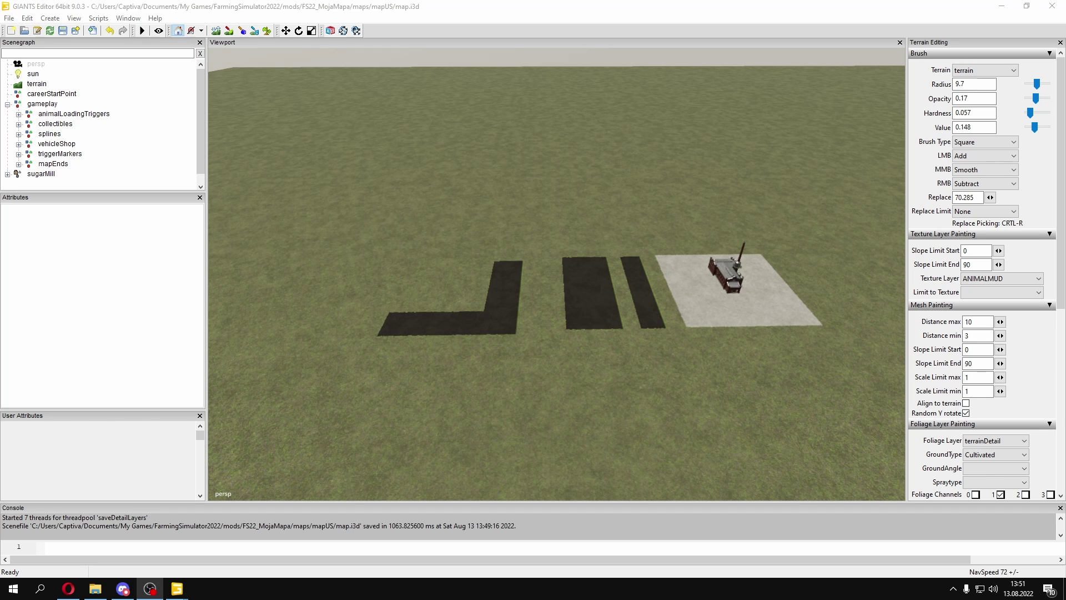
# - Examine the painted field areas beside the sugar mill and the contents of the gameplay group
pyautogui.keyDown('alt'); pyautogui.moveTo(558, 328); pyautogui.dragTo(671, 200, button='right'); pyautogui.keyUp('alt')
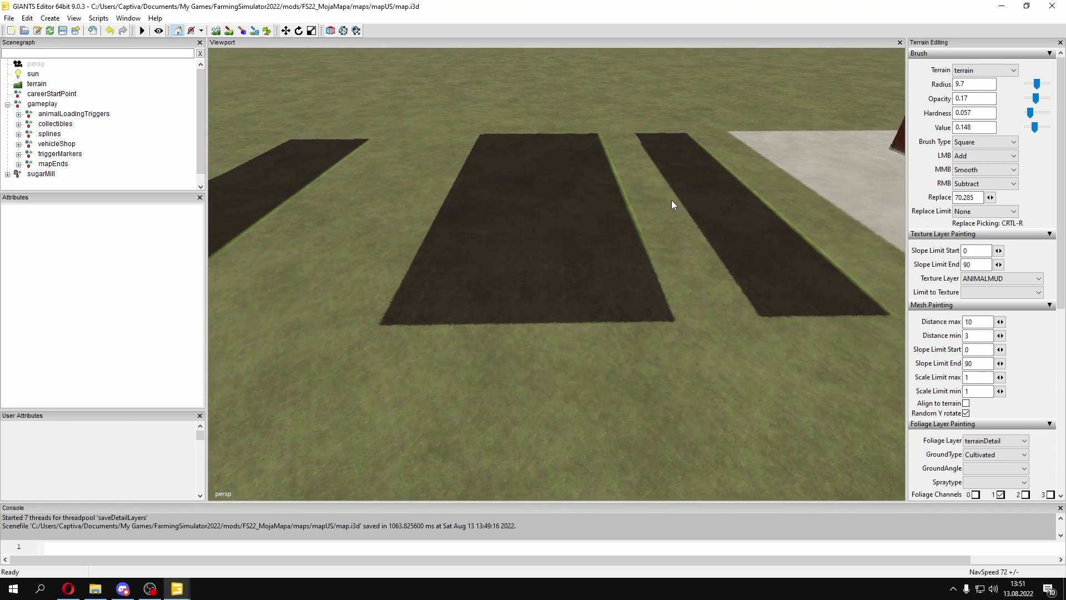
pyautogui.keyDown('alt'); pyautogui.moveTo(671, 200); pyautogui.dragTo(661, 221, button='middle'); pyautogui.keyUp('alt')
pyautogui.keyDown('alt'); pyautogui.moveTo(661, 221); pyautogui.dragTo(619, 265, button='right'); pyautogui.keyUp('alt')
pyautogui.keyDown('alt'); pyautogui.moveTo(618, 264); pyautogui.dragTo(685, 262, button='middle'); pyautogui.keyUp('alt')
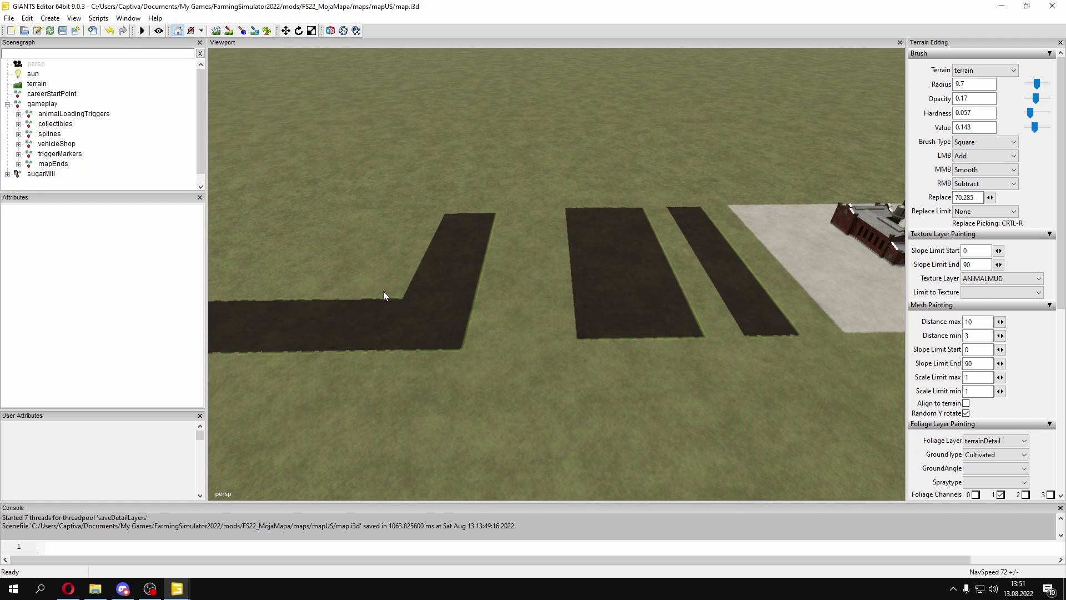
pyautogui.moveTo(386, 294); pyautogui.dragTo(614, 264, button='middle')
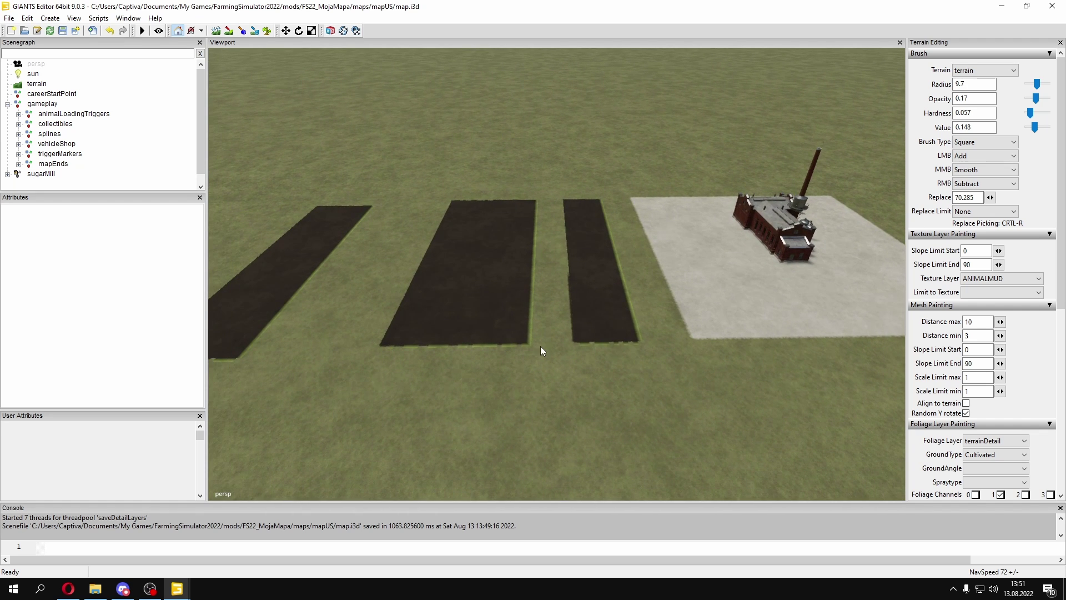
pyautogui.keyDown('alt'); pyautogui.moveTo(544, 320); pyautogui.dragTo(549, 296, button='middle'); pyautogui.keyUp('alt')
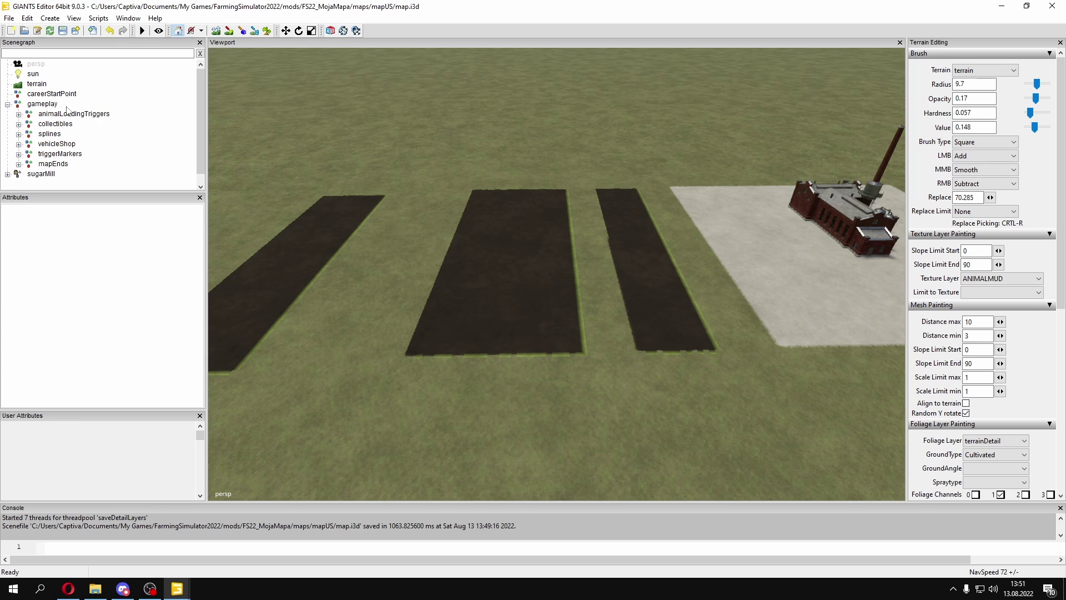
pyautogui.click(8, 105)
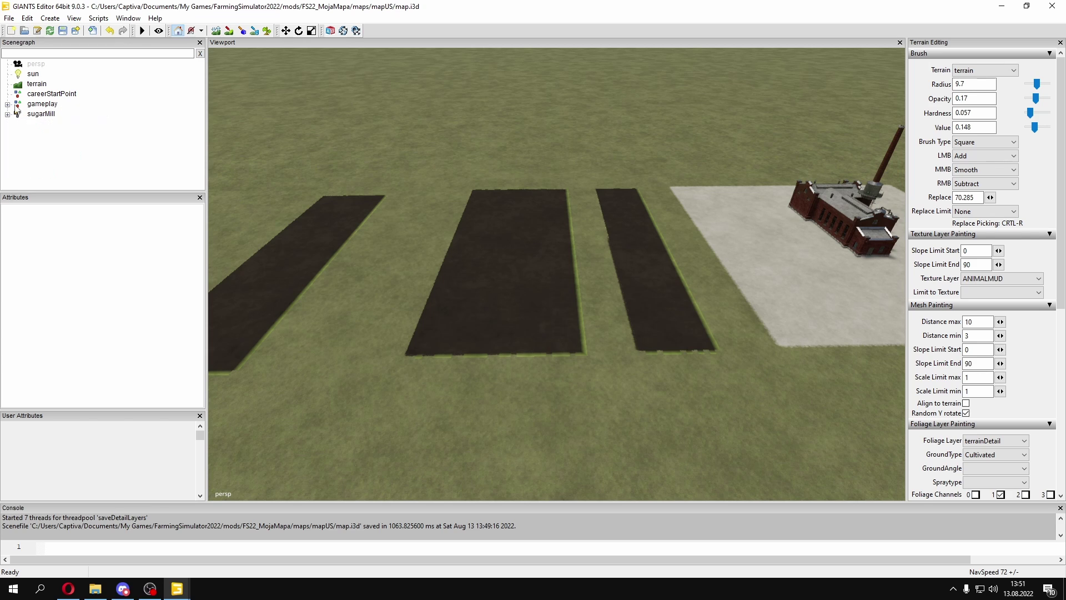
pyautogui.click(8, 105)
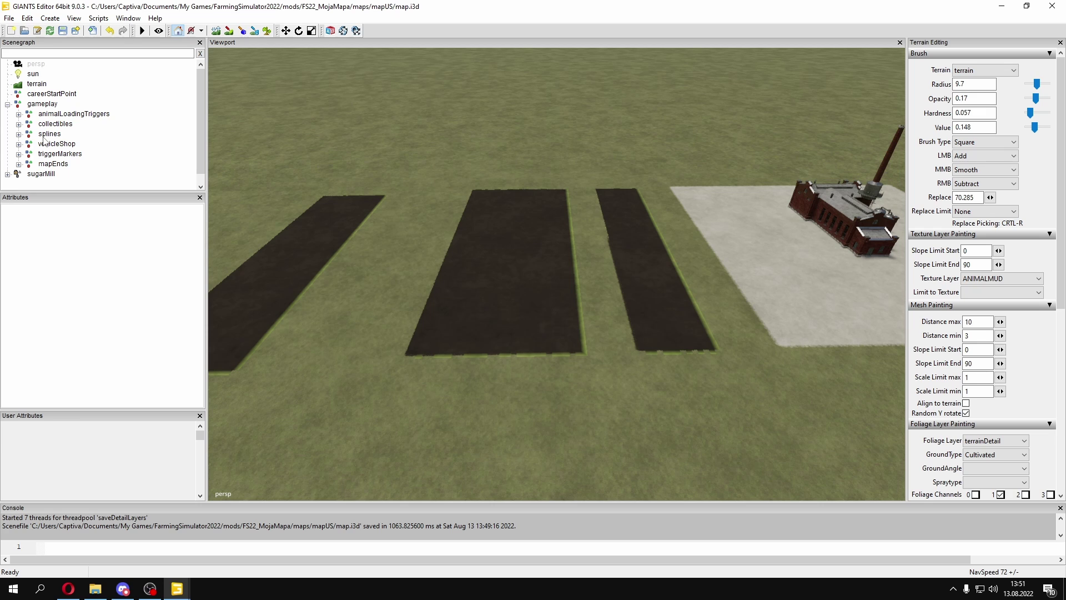
# - Browse to the base game's data/maps/mapUS folder, and switch to the GIANTS Editor window containing its original map.i3d
pyautogui.rightClick(95, 588)
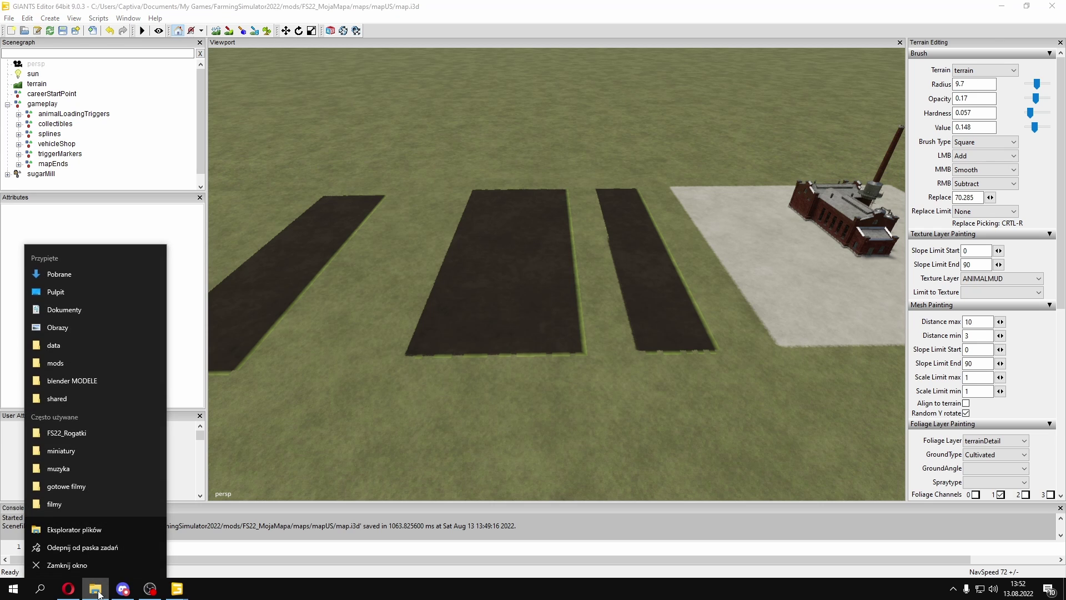
pyautogui.click(66, 347)
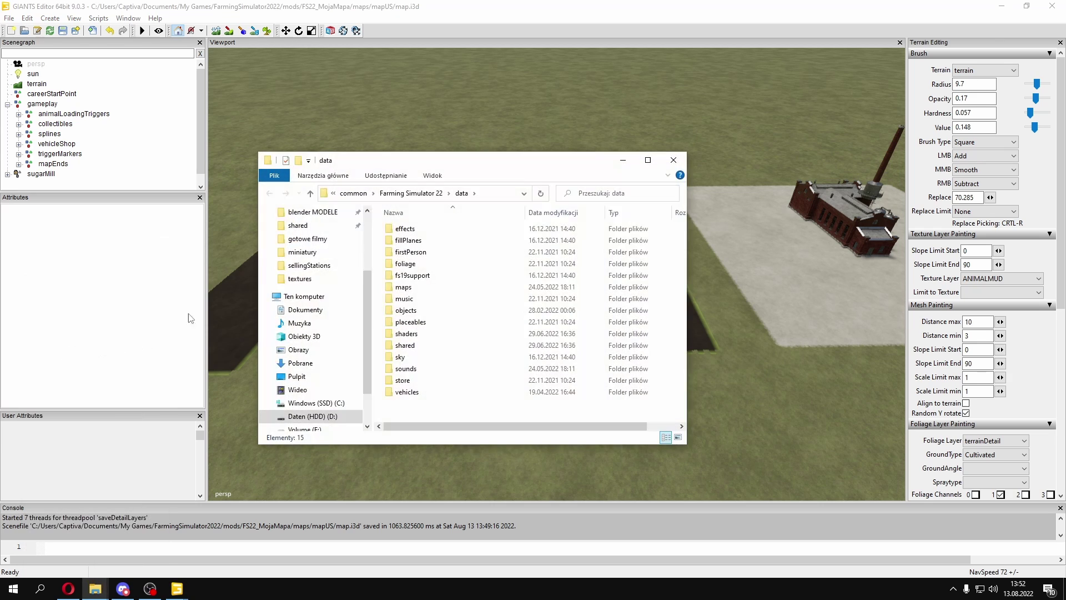
pyautogui.doubleClick(417, 287)
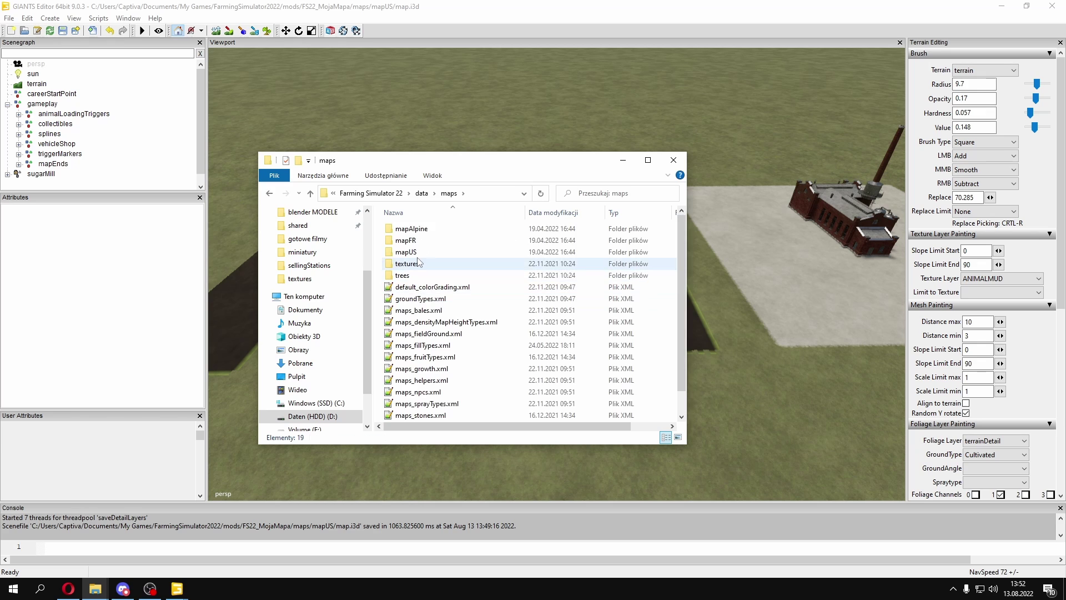
pyautogui.doubleClick(419, 253)
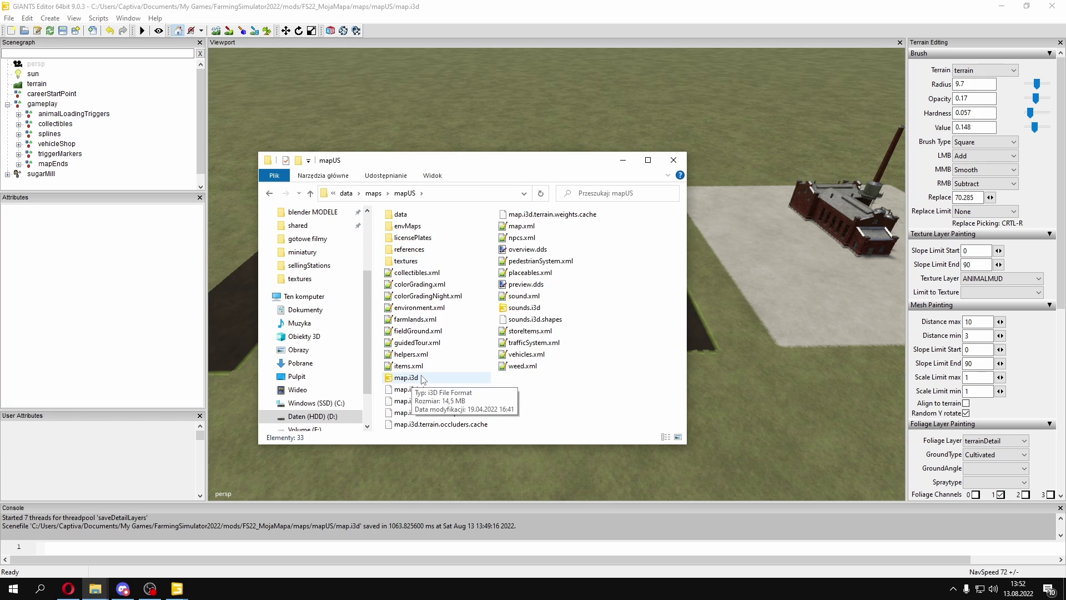
pyautogui.moveTo(176, 588)
pyautogui.click(222, 552)
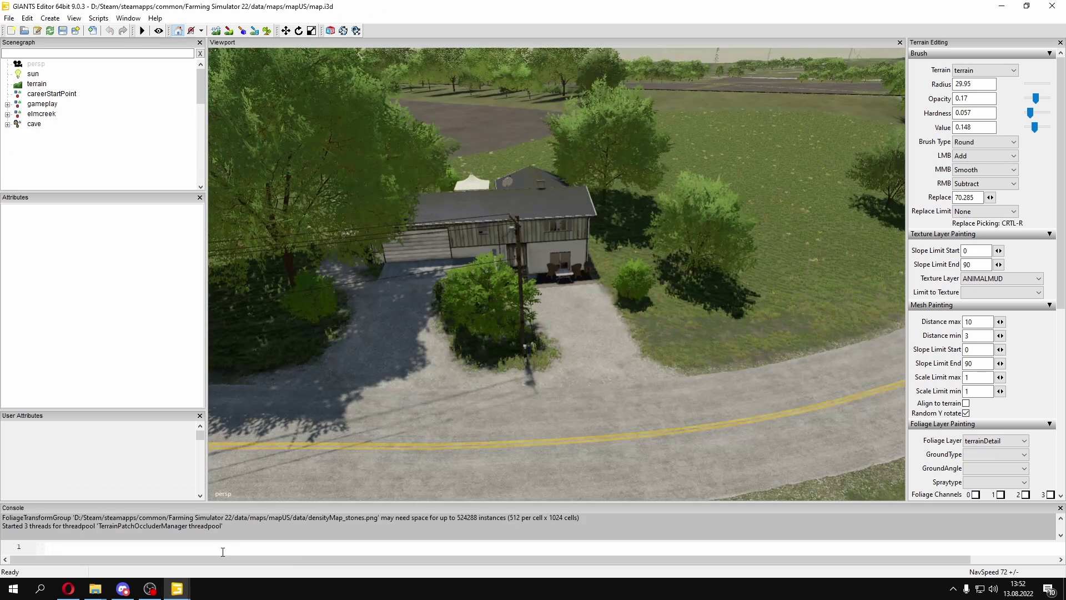
pyautogui.scroll(-5, 475, 314)
pyautogui.scroll(-5, 695, 245)
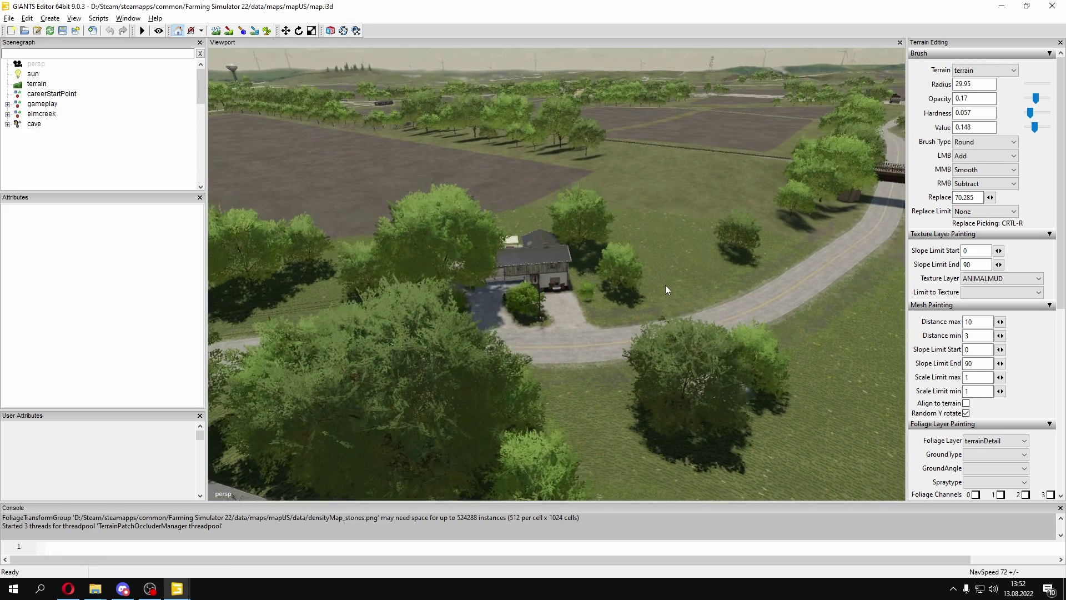
# - Delete field02 through field12 from the fields group inside gameplay
pyautogui.click(7, 105)
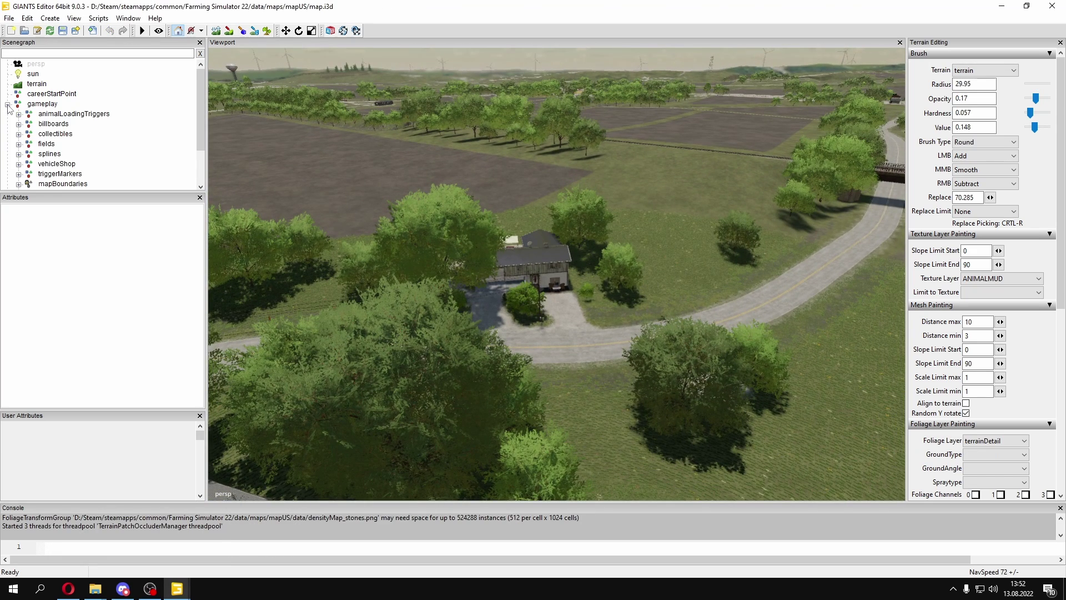
pyautogui.scroll(-1, 19, 126)
pyautogui.click(18, 124)
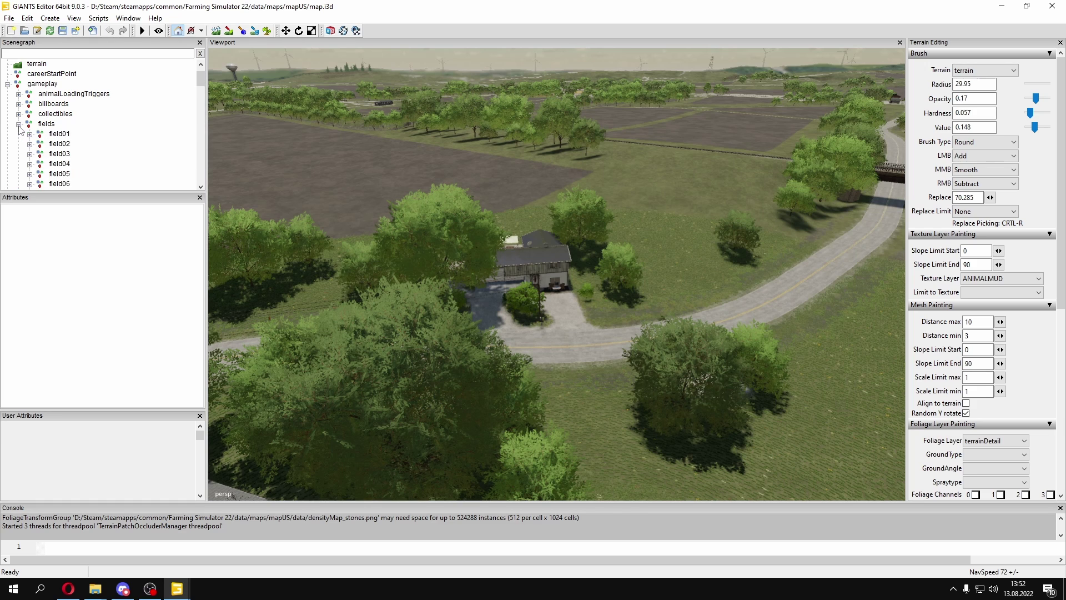
pyautogui.scroll(-1, 63, 135)
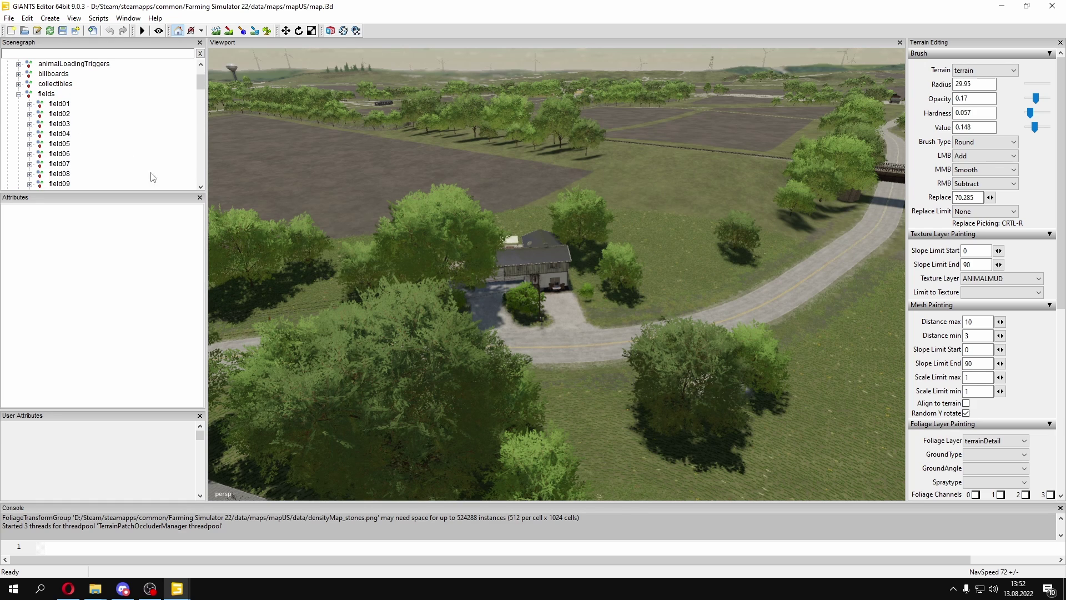
pyautogui.click(59, 114)
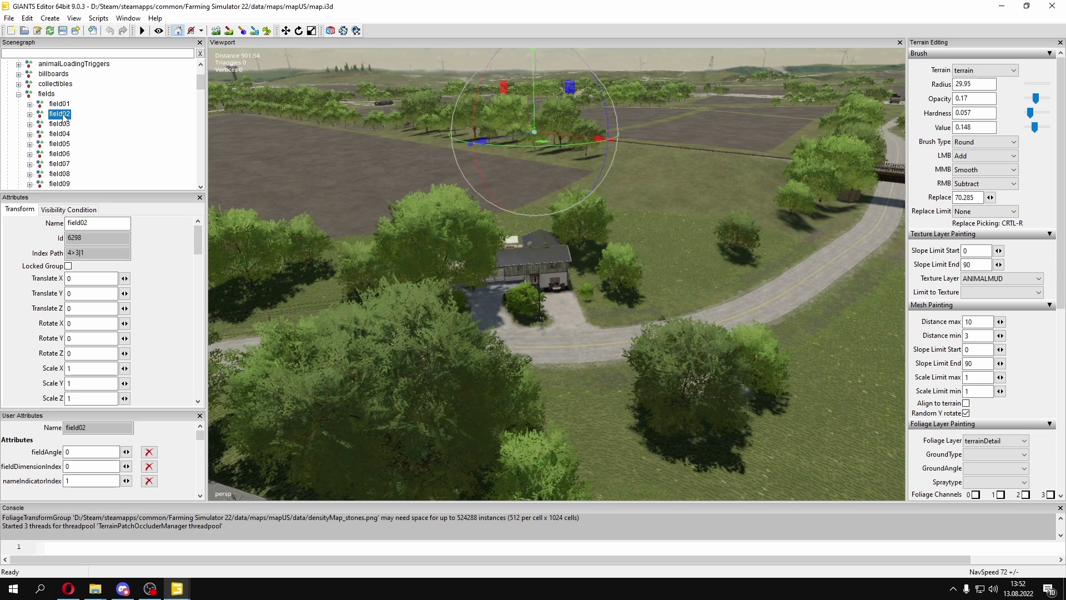
pyautogui.scroll(-3, 78, 125)
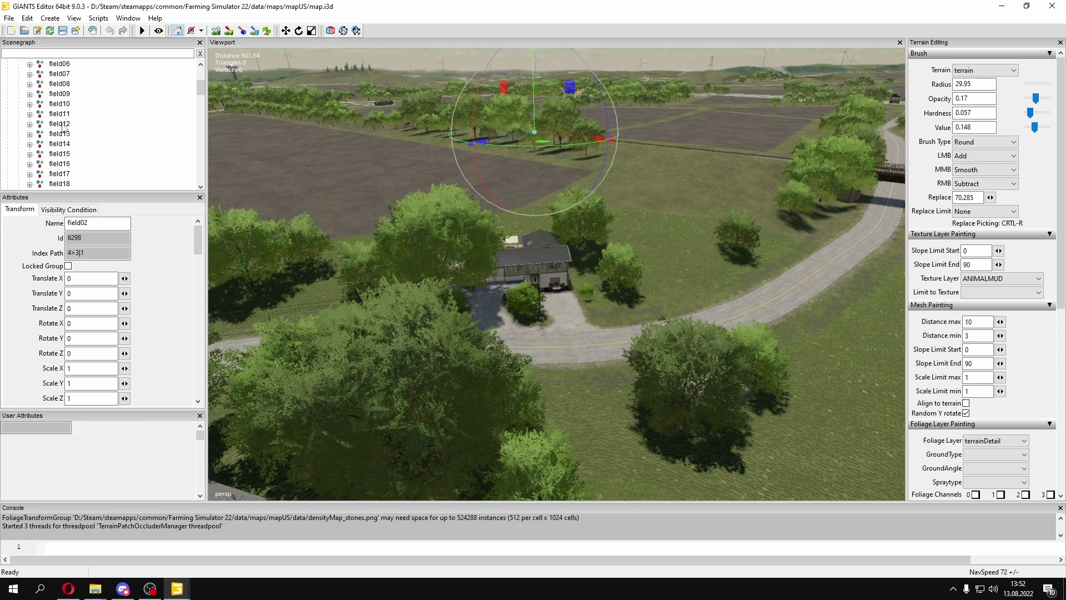
pyautogui.keyDown('shift'); pyautogui.click(64, 127); pyautogui.keyUp('shift')
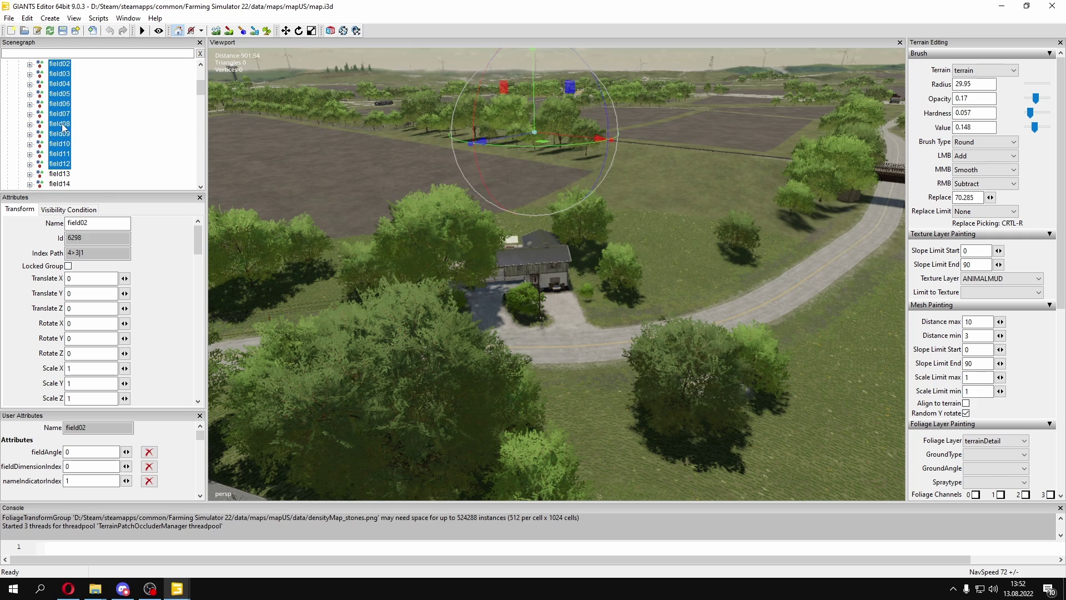
pyautogui.press('Delete')
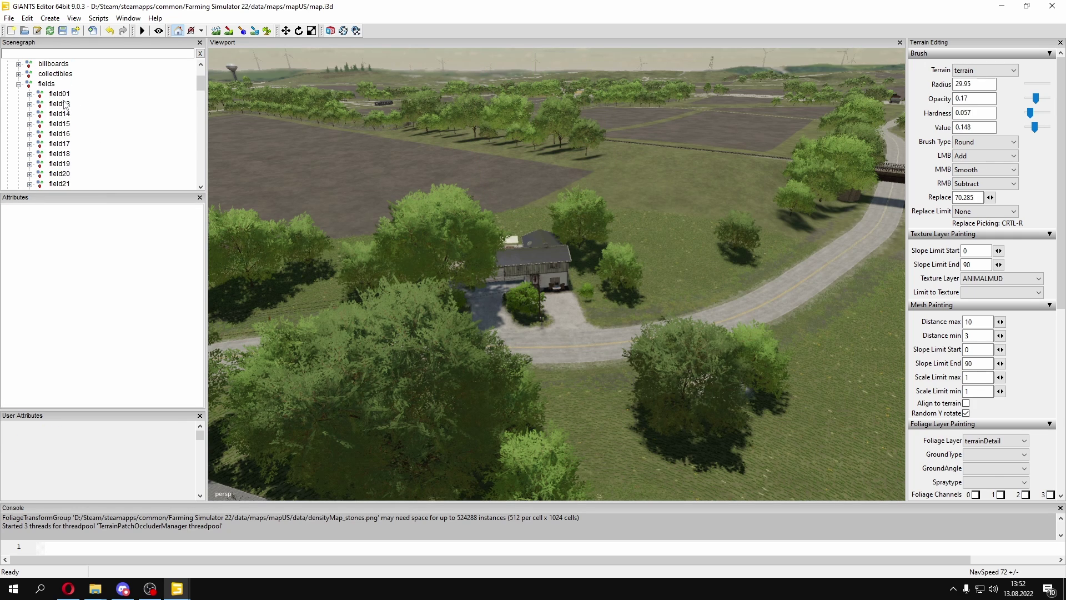
# - Check the user attributes of field01 and field13, and delete every field from field14 to the end of the fields group
pyautogui.click(62, 95)
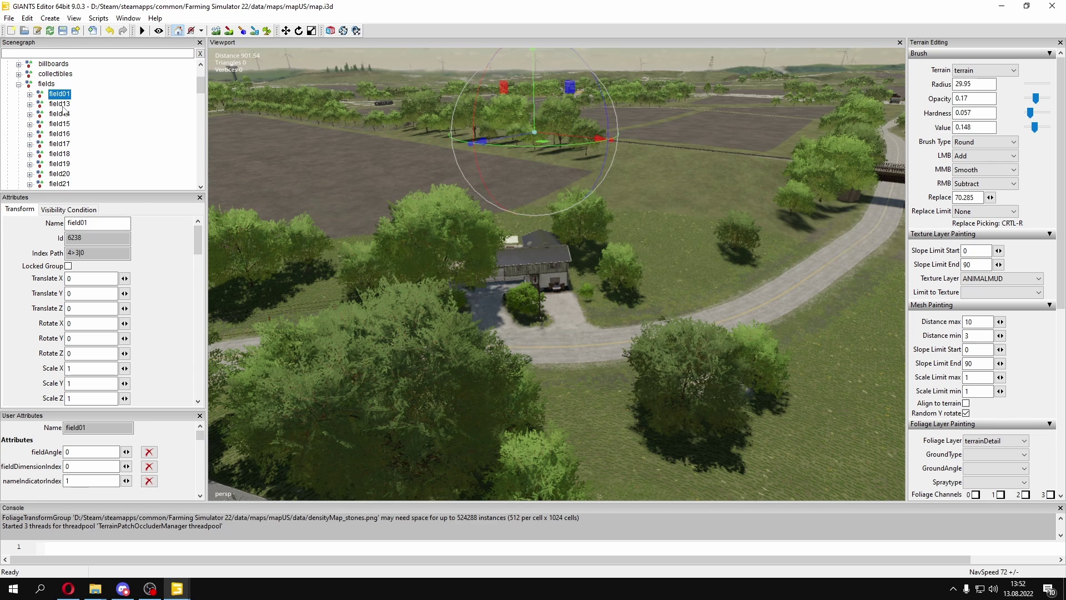
pyautogui.click(62, 104)
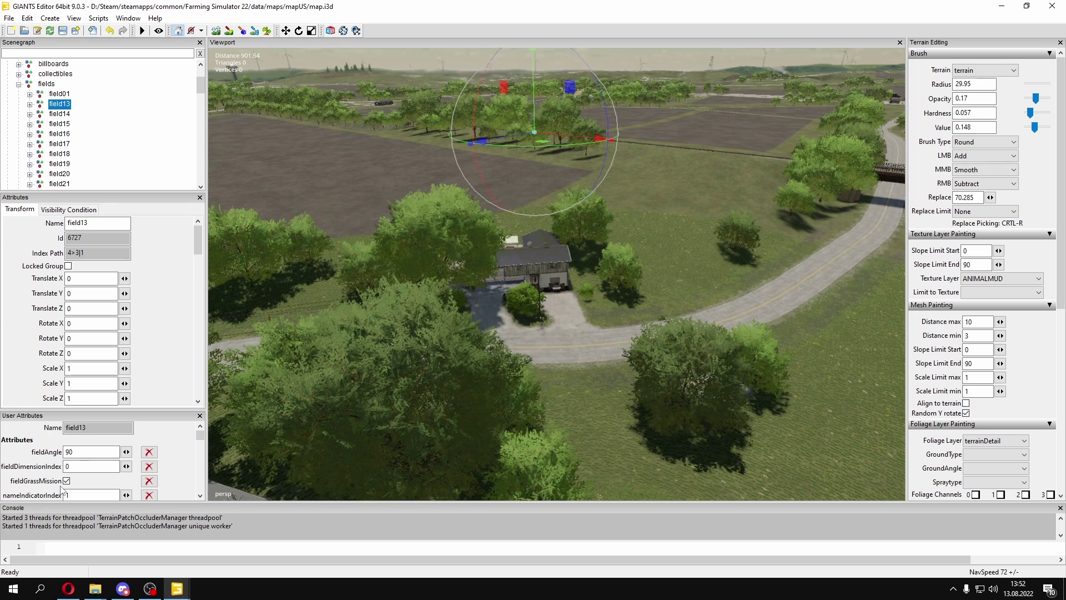
pyautogui.click(60, 114)
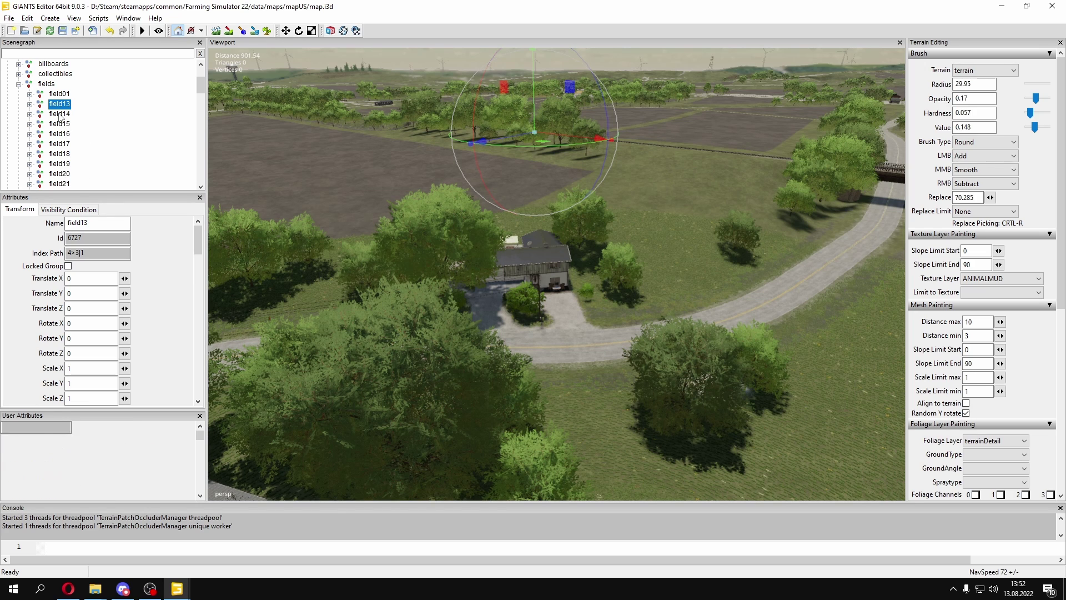
pyautogui.scroll(-2, 82, 133)
pyautogui.scroll(-9, 82, 133)
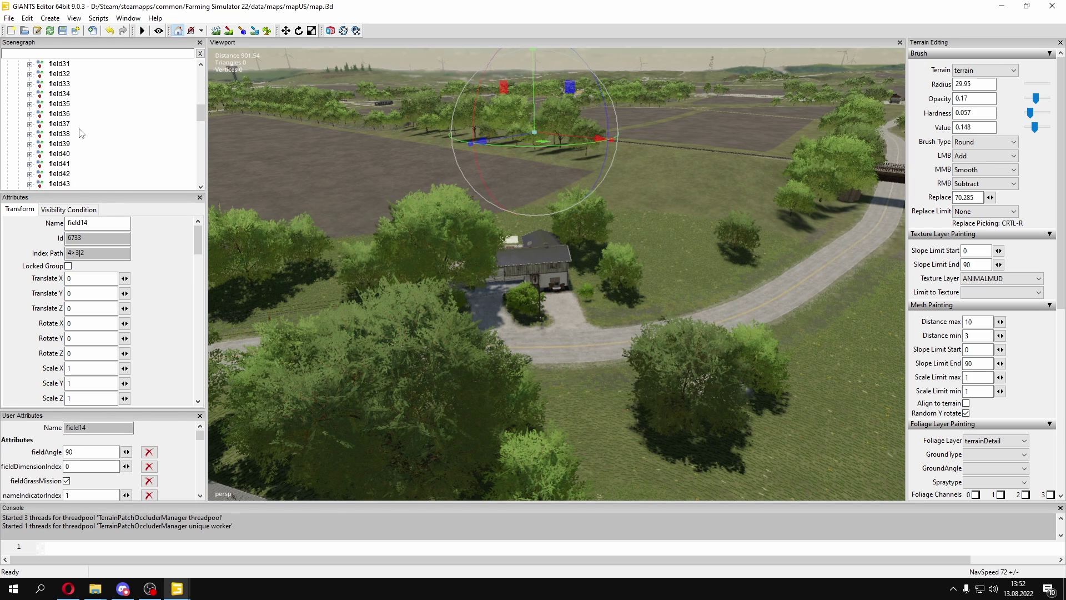
pyautogui.scroll(-10, 81, 134)
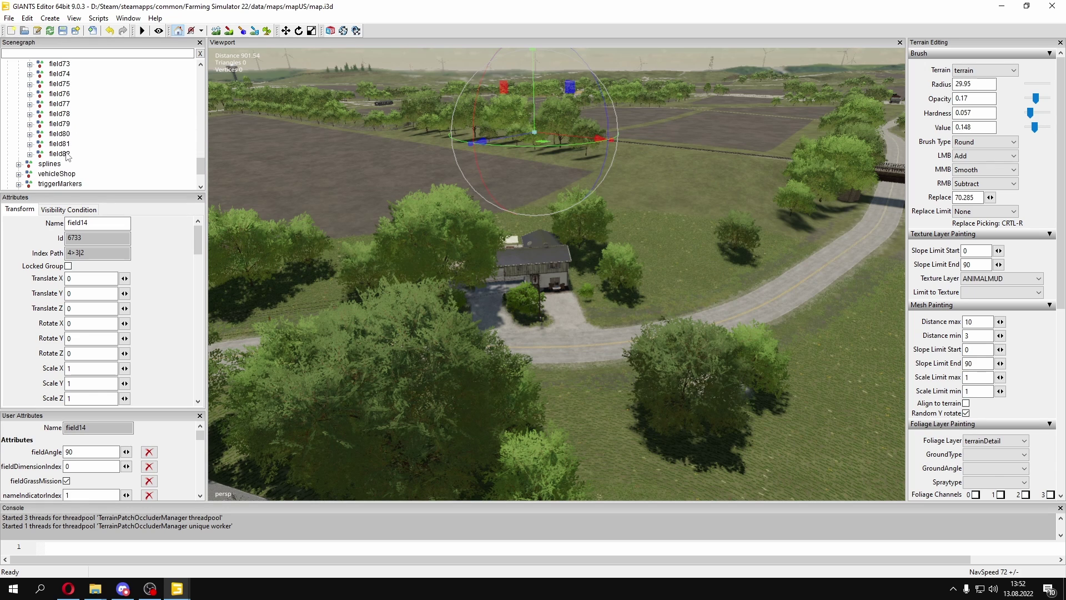
pyautogui.keyDown('shift'); pyautogui.click(64, 160); pyautogui.keyUp('shift')
pyautogui.press('Delete')
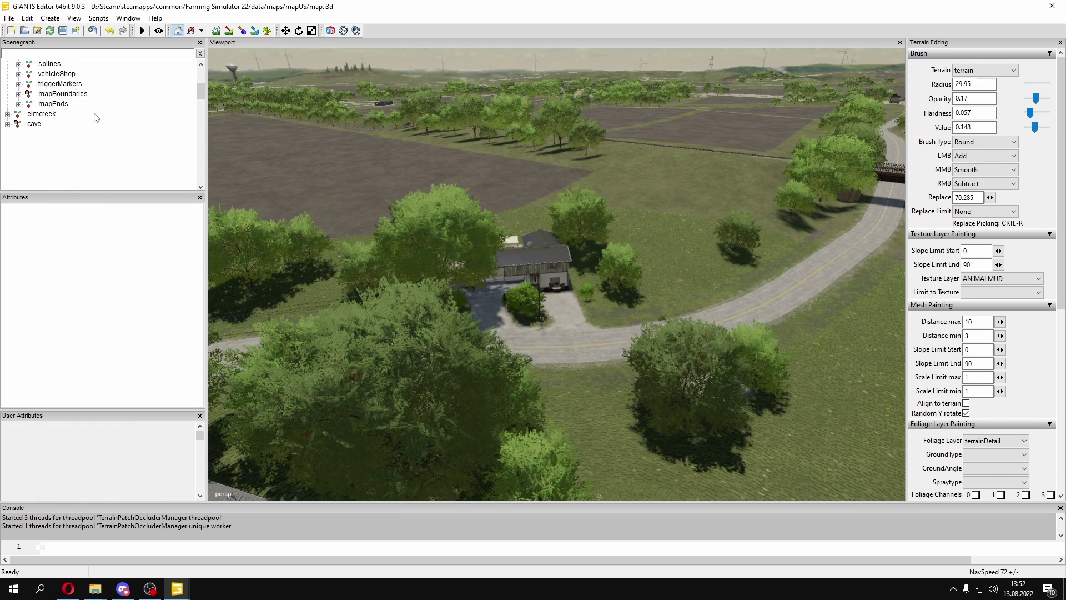
# - Export the fields group with its files to the desktop as pola, including the parent directory structure
pyautogui.scroll(2, 63, 158)
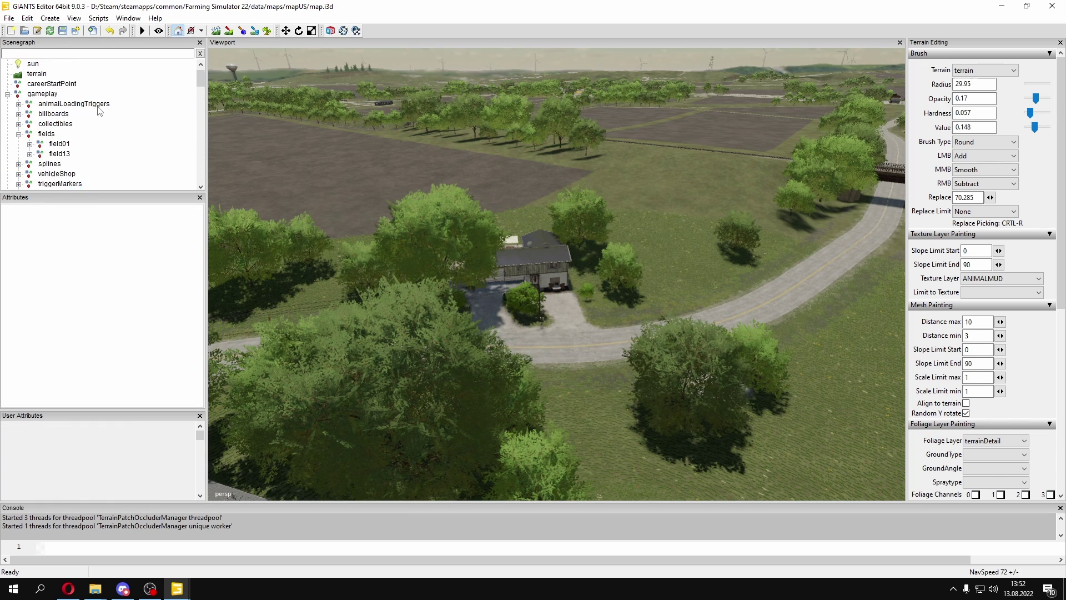
pyautogui.click(47, 134)
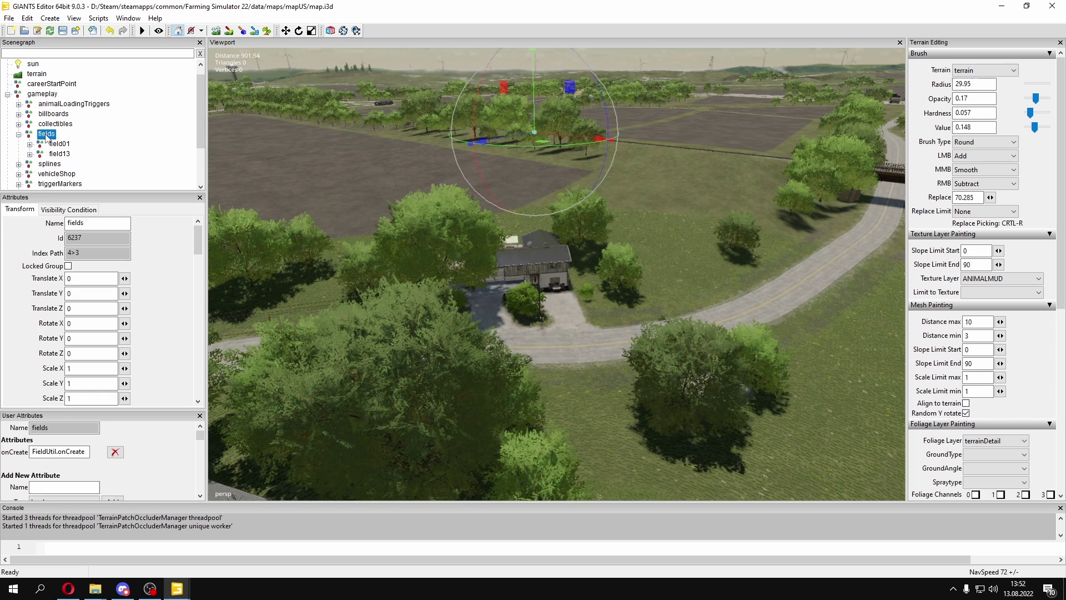
pyautogui.click(9, 17)
pyautogui.click(74, 186)
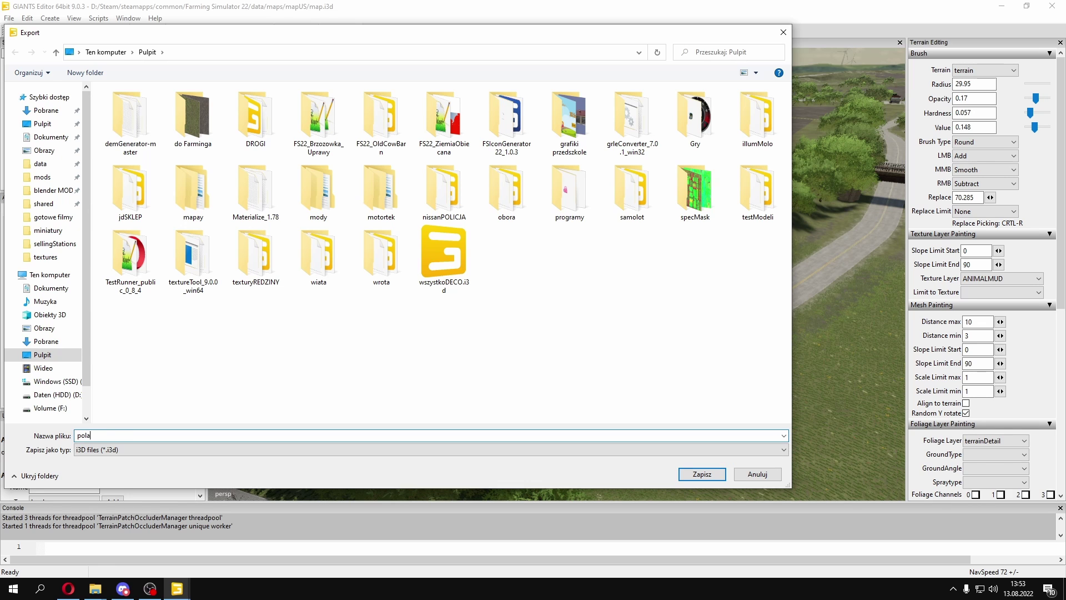
pyautogui.click(689, 471)
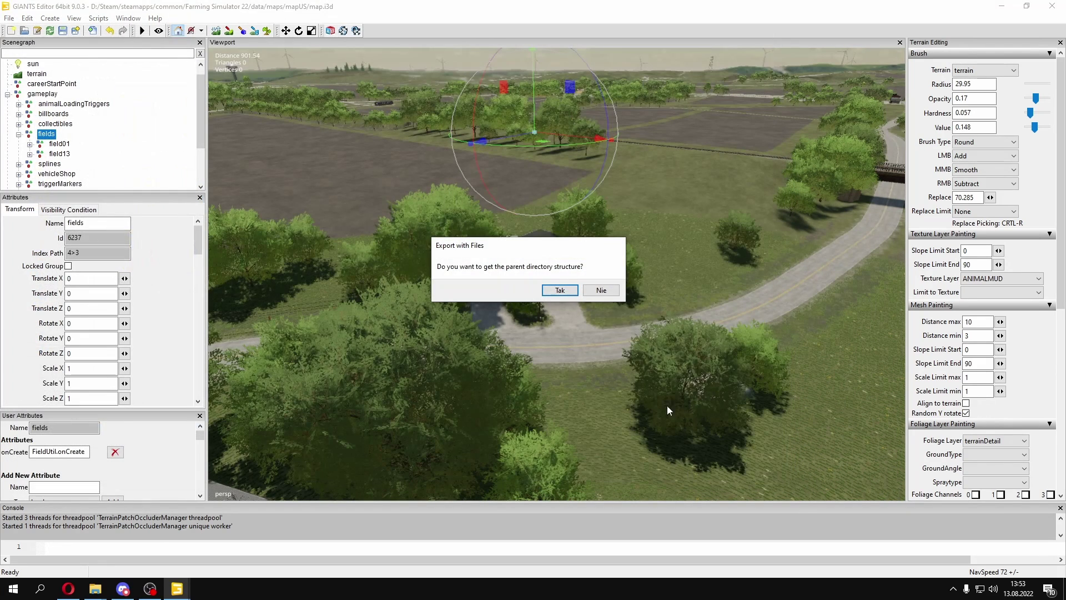
pyautogui.click(565, 289)
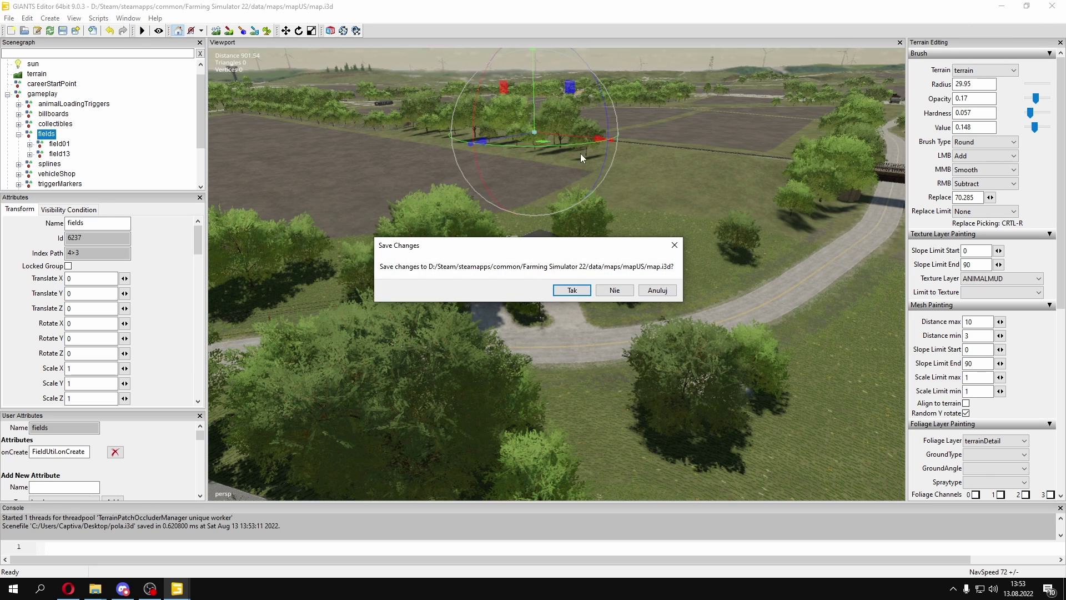
# - Close the original map without saving its changes, and import pola.i3d from the desktop into the FS22_MojaMapa map
pyautogui.click(615, 290)
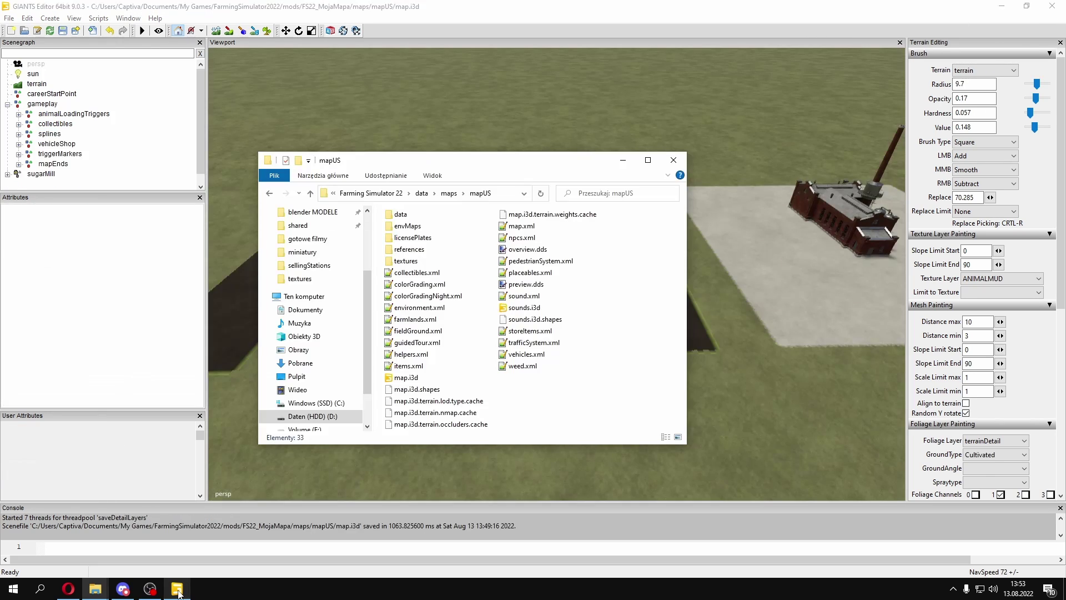
pyautogui.click(178, 536)
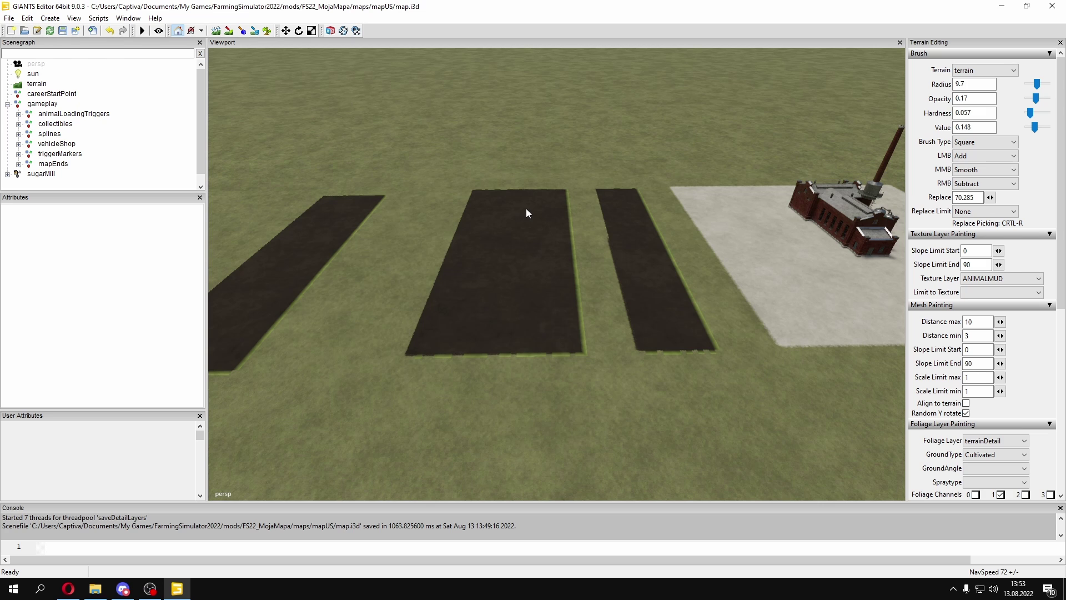
pyautogui.click(92, 30)
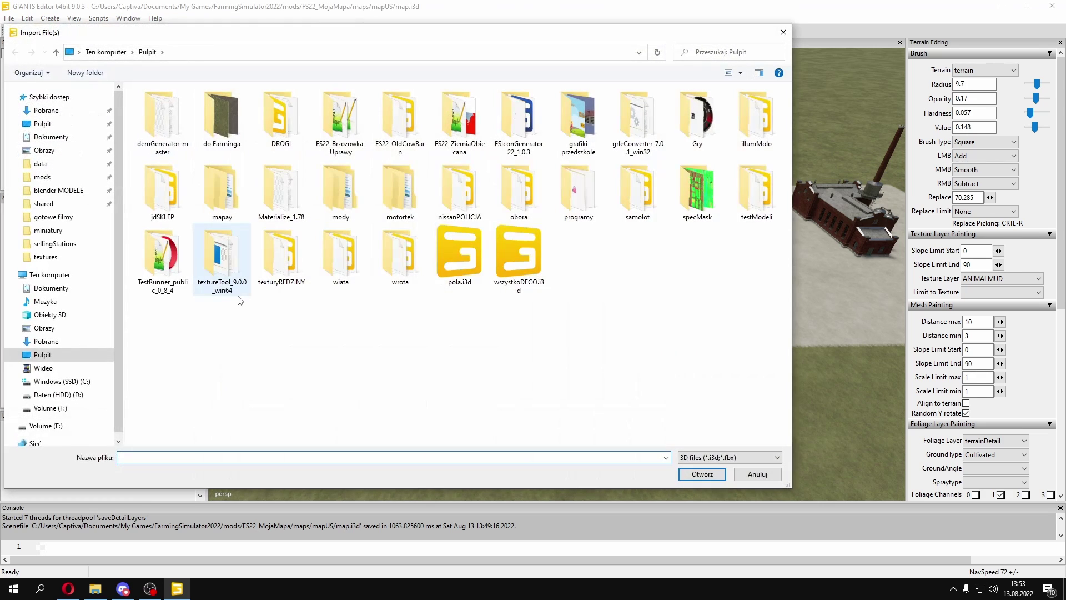
pyautogui.click(464, 268)
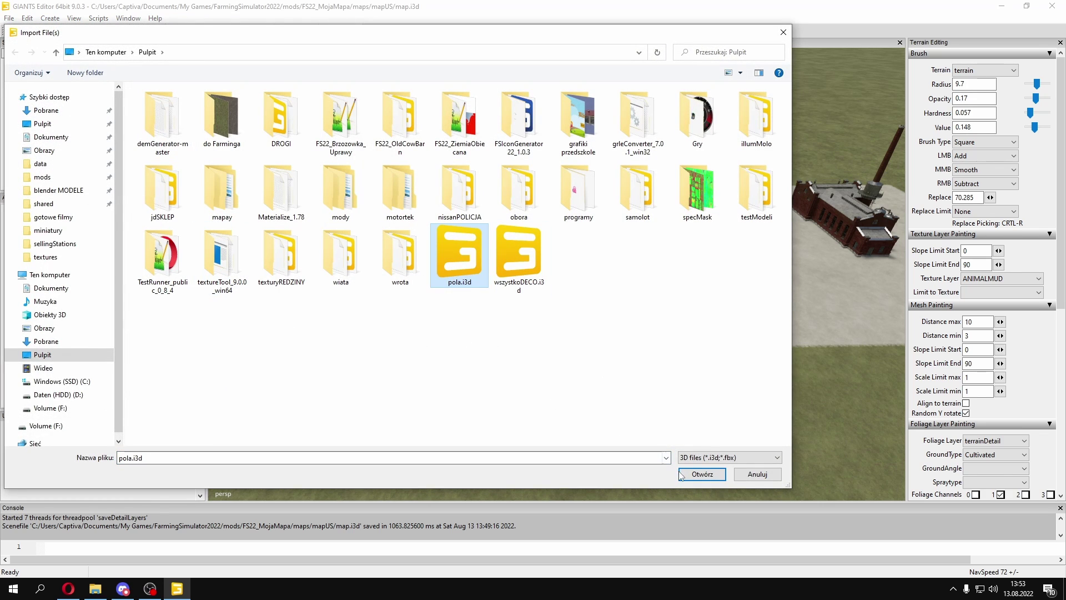
pyautogui.click(694, 475)
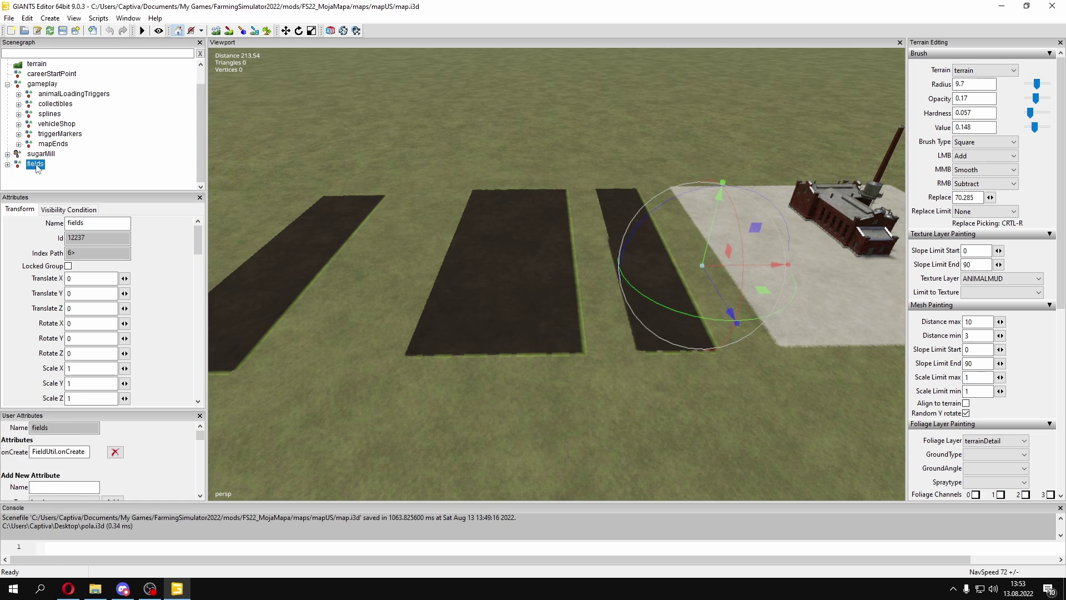
# - Cut the imported fields group from the scene root and paste it into the gameplay group
pyautogui.press('Delete')
pyautogui.click(40, 92)
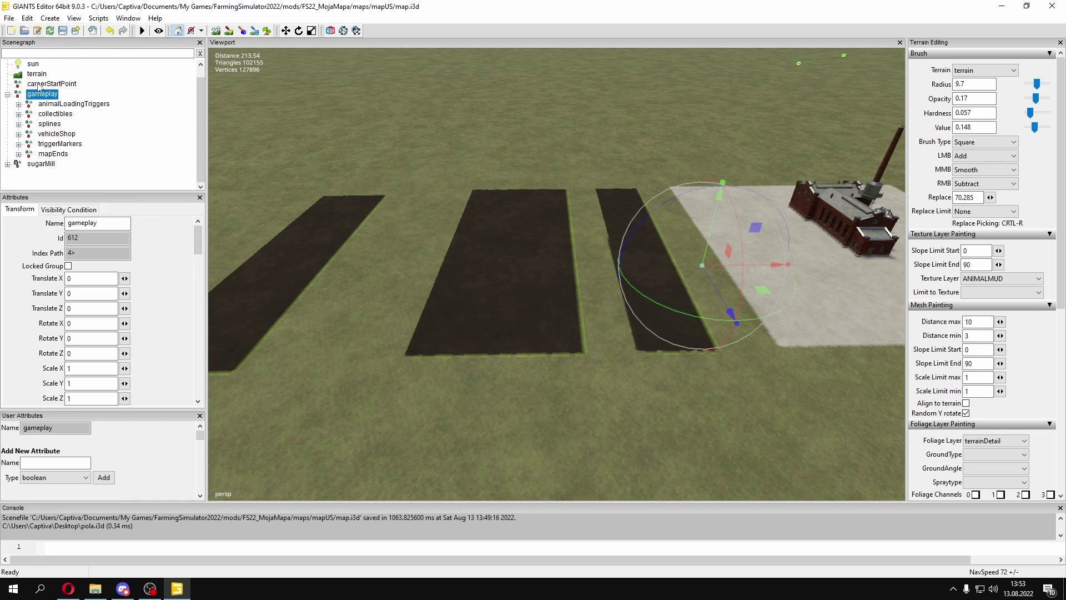
pyautogui.hotkey('ctrl', 'v')
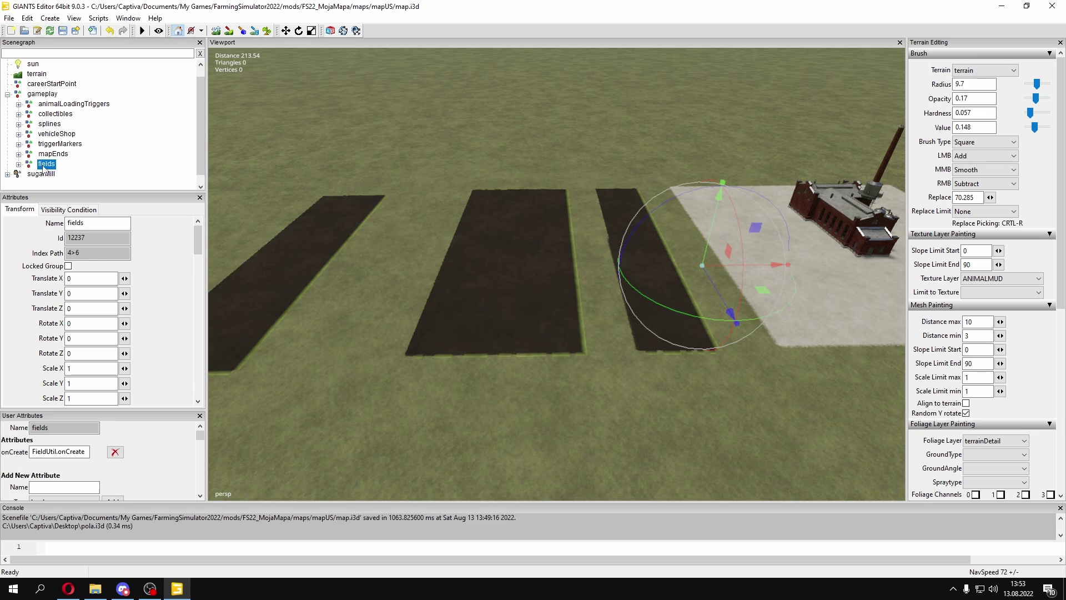
# - Reorder the fields group within gameplay to make it the first child, above animalLoadingTriggers
pyautogui.rightClick(45, 163)
pyautogui.click(83, 197)
pyautogui.rightClick(47, 155)
pyautogui.click(83, 186)
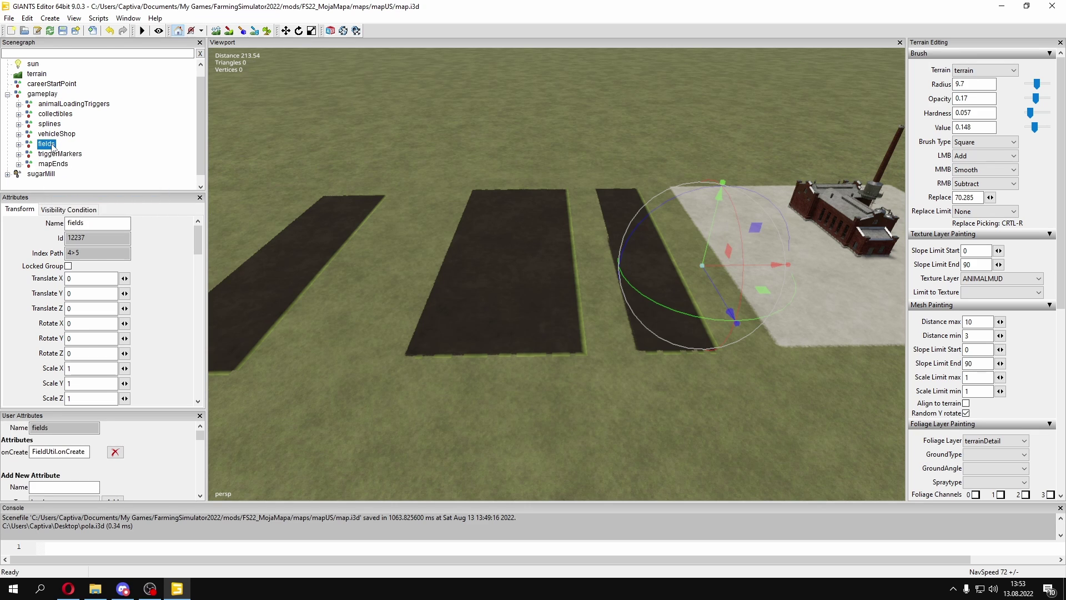
pyautogui.rightClick(53, 146)
pyautogui.click(83, 178)
pyautogui.rightClick(50, 134)
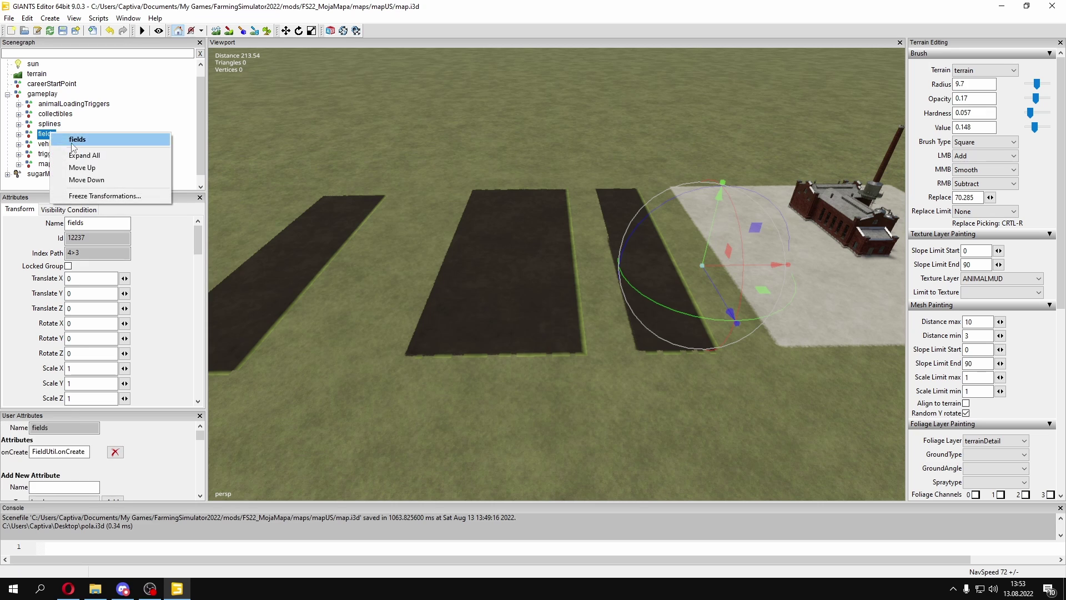
pyautogui.click(82, 167)
pyautogui.rightClick(48, 125)
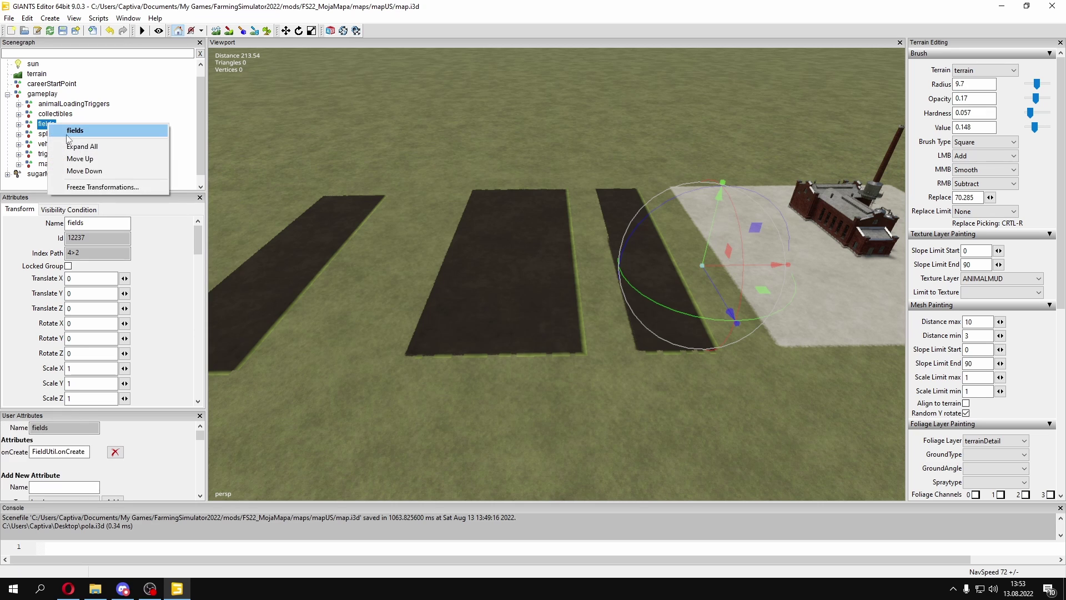
pyautogui.click(83, 157)
pyautogui.rightClick(49, 115)
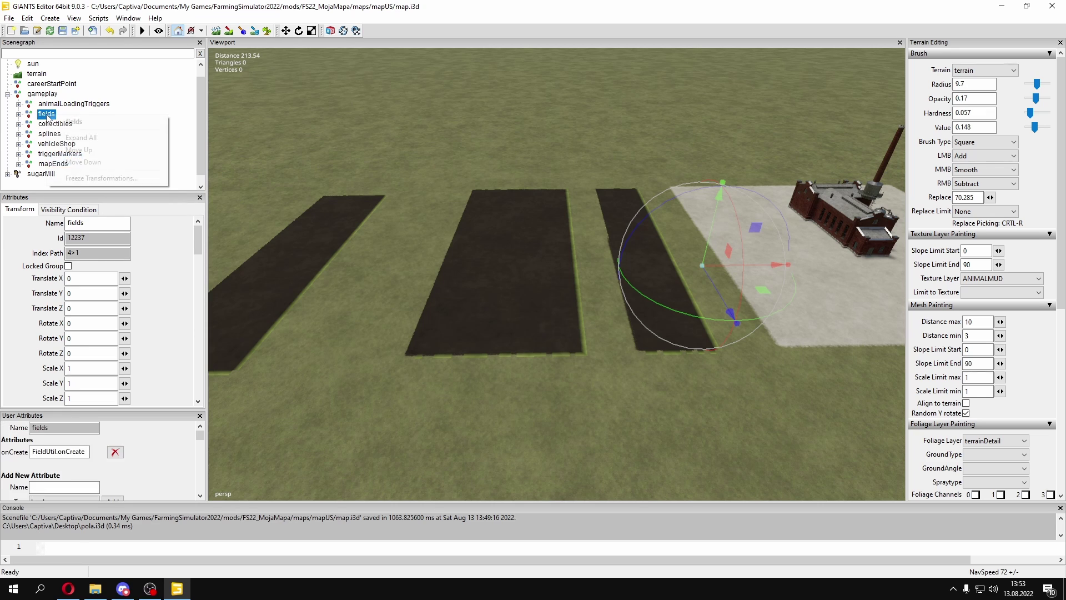
pyautogui.click(81, 149)
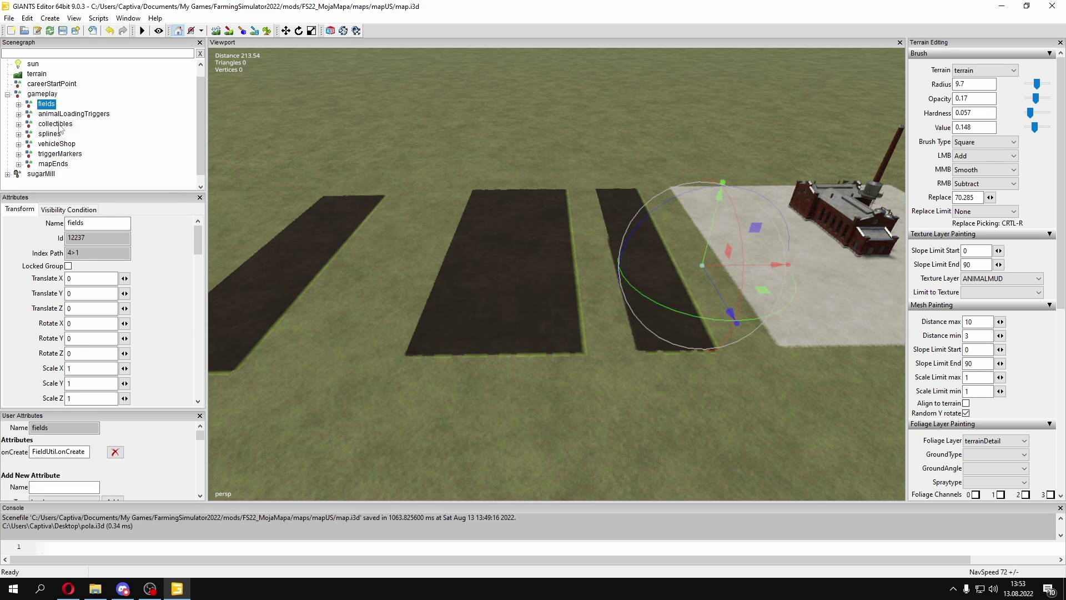
# - Expand the fields group and run the Toggle Render Field Areas map script to display the field areas
pyautogui.click(18, 105)
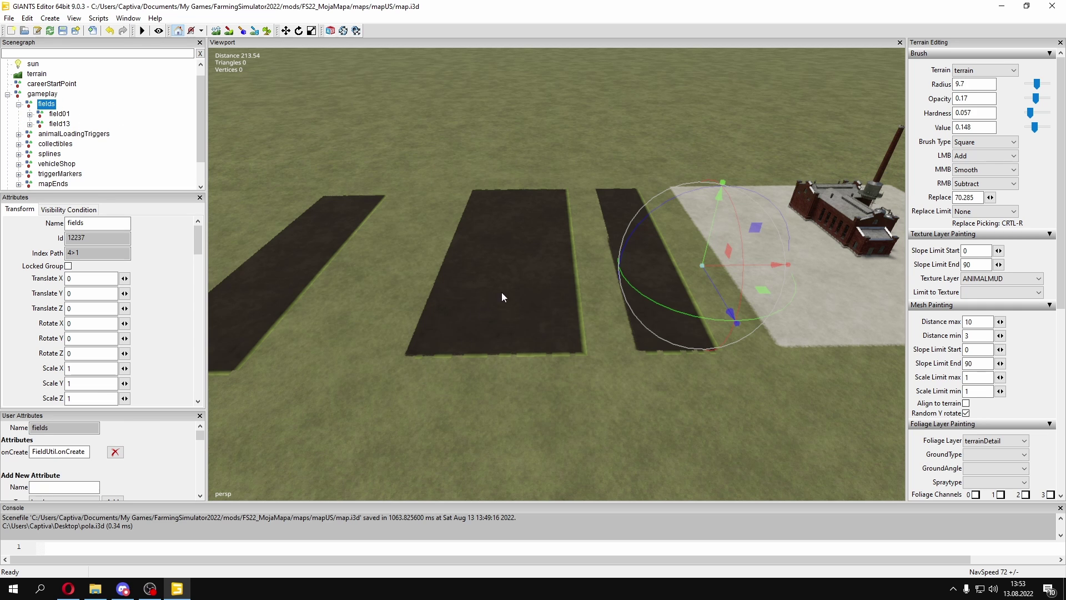
pyautogui.keyDown('alt'); pyautogui.moveTo(634, 235); pyautogui.dragTo(651, 188, button='middle'); pyautogui.keyUp('alt')
pyautogui.scroll(3, 632, 226)
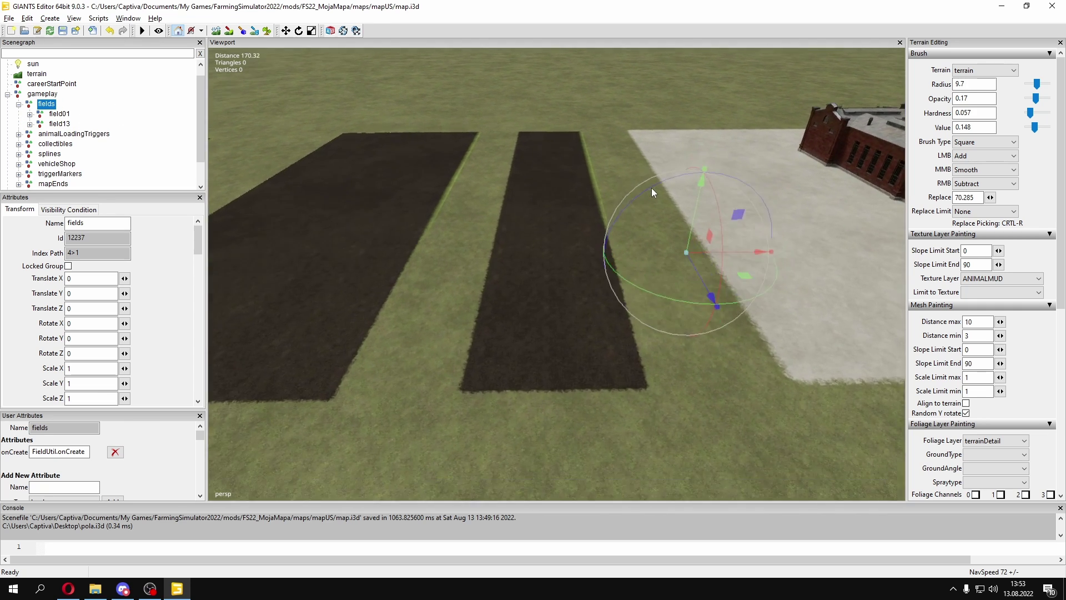
pyautogui.scroll(1, 651, 188)
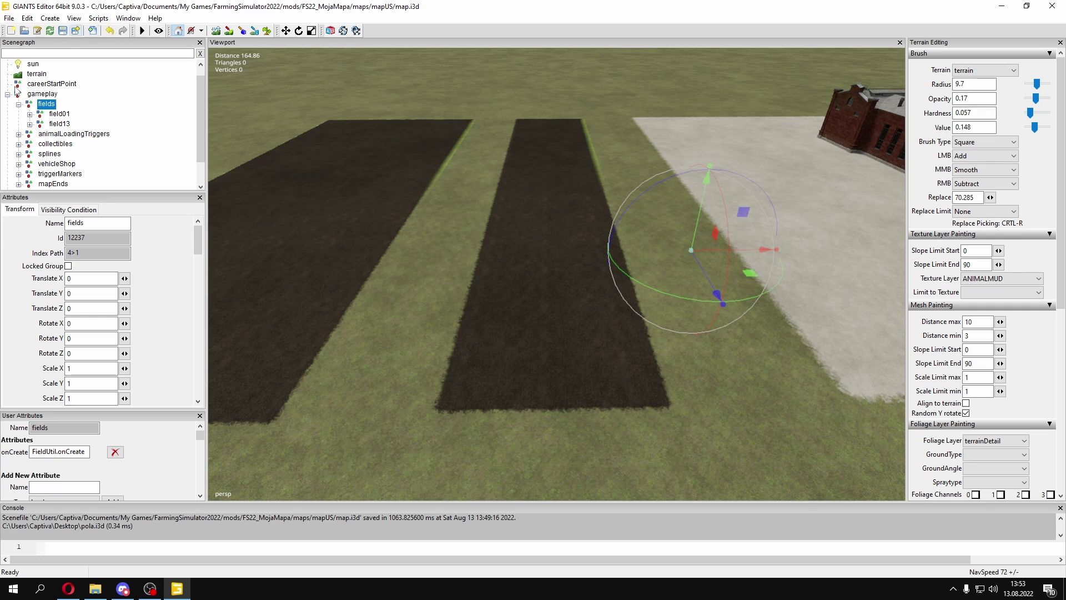
pyautogui.click(98, 18)
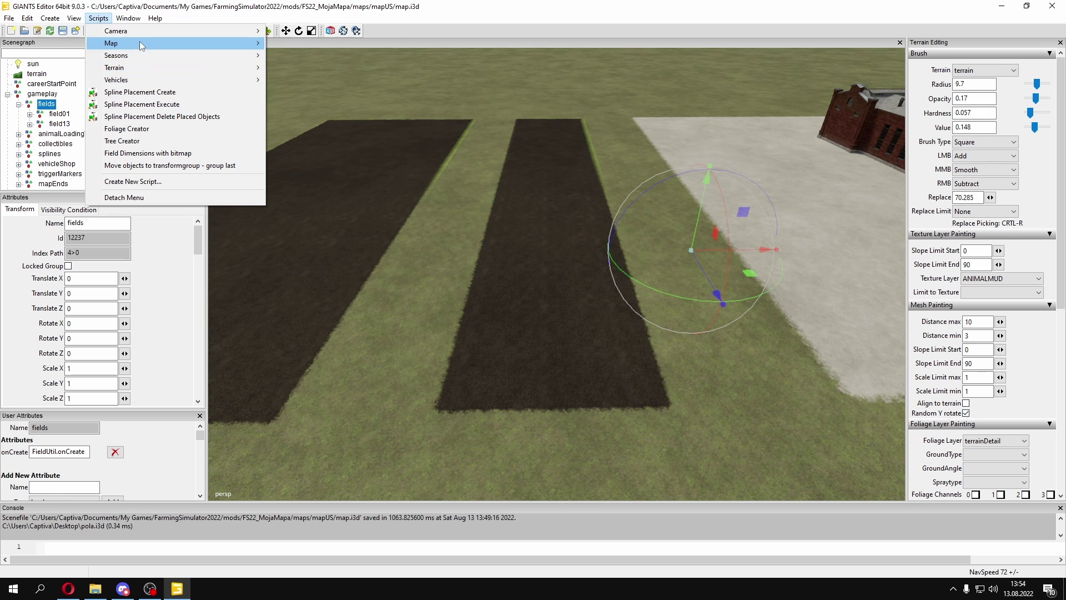
pyautogui.moveTo(138, 43)
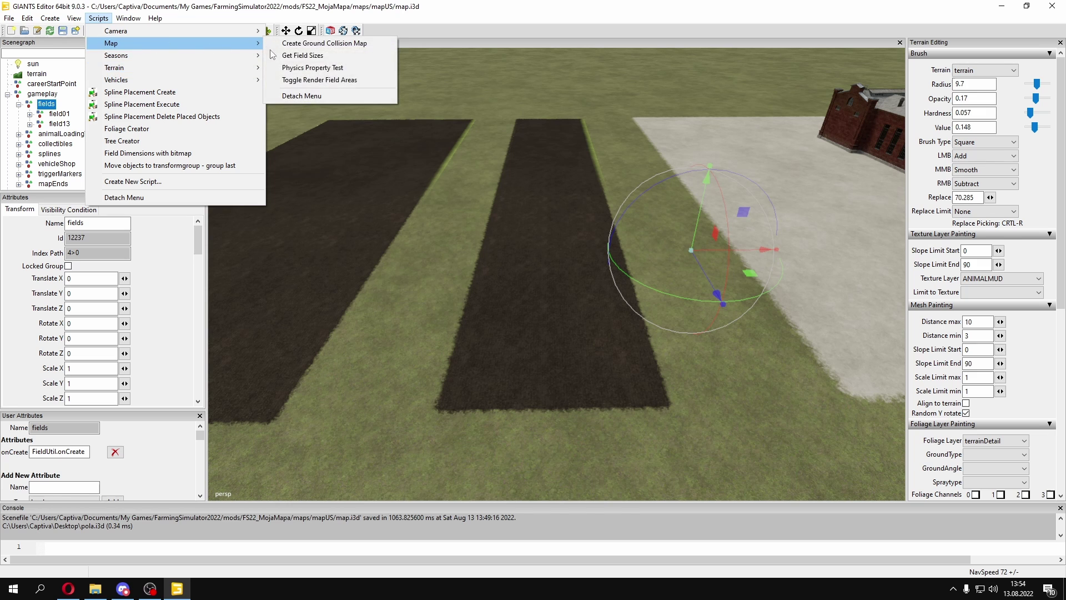
pyautogui.click(332, 81)
# - Examine where the rendered field areas lie on the map relative to the painted fields near the sugar mill
pyautogui.scroll(-5, 633, 154)
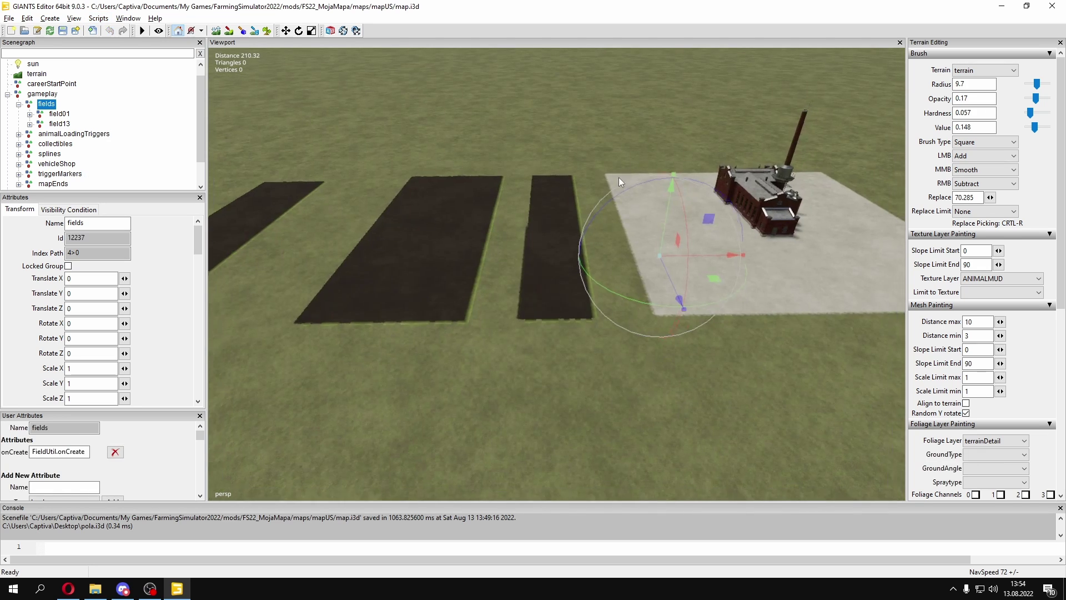
pyautogui.scroll(-4, 703, 163)
pyautogui.keyDown('alt'); pyautogui.moveTo(518, 263); pyautogui.dragTo(484, 209); pyautogui.keyUp('alt')
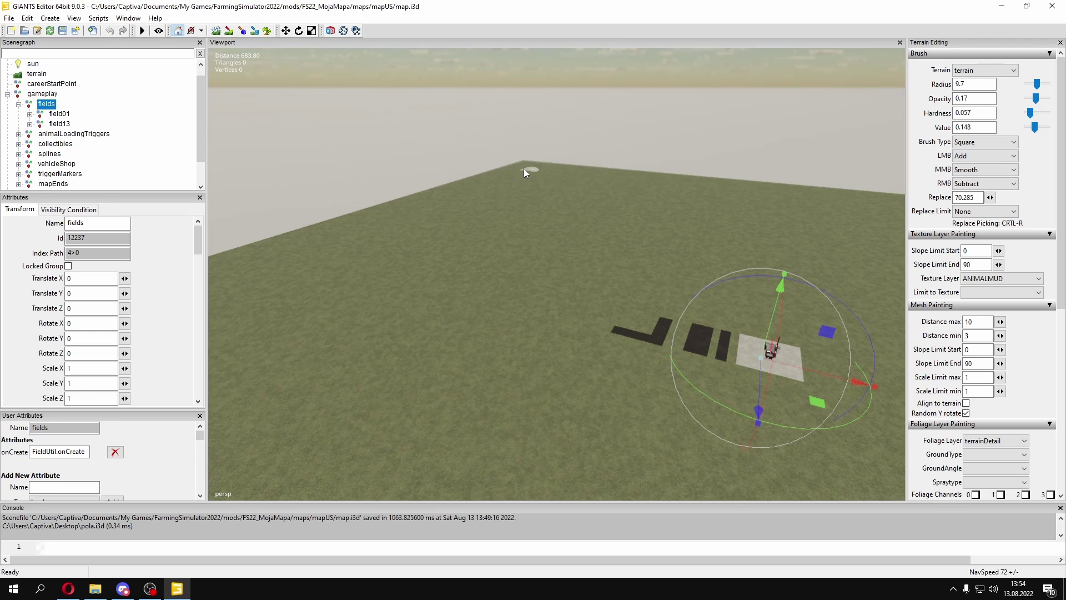
pyautogui.moveTo(477, 172)
pyautogui.mouseDown(button='right')
pyautogui.moveTo(468, 245)
pyautogui.moveTo(333, 302)
pyautogui.moveTo(412, 238)
pyautogui.moveTo(354, 214)
pyautogui.moveTo(431, 182)
pyautogui.moveTo(357, 385)
pyautogui.moveTo(436, 275)
pyautogui.moveTo(514, 278)
pyautogui.moveTo(771, 162)
pyautogui.mouseUp(button='right')
pyautogui.press('f')
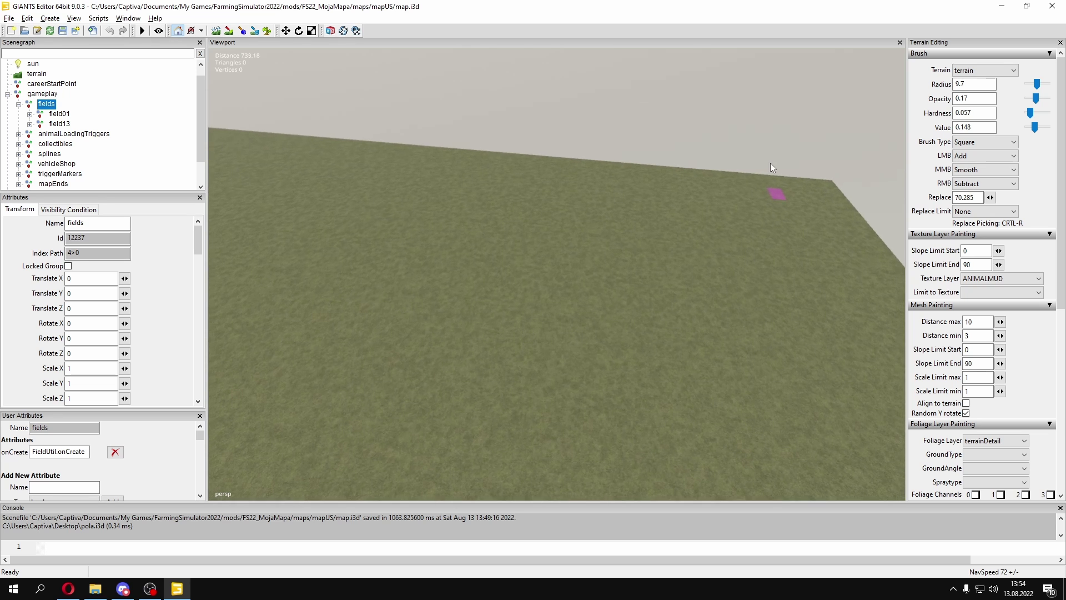
pyautogui.moveTo(530, 190)
pyautogui.mouseDown(button='right')
pyautogui.moveTo(340, 219)
pyautogui.moveTo(340, 233)
pyautogui.moveTo(644, 202)
pyautogui.moveTo(532, 184)
pyautogui.mouseUp(button='right')
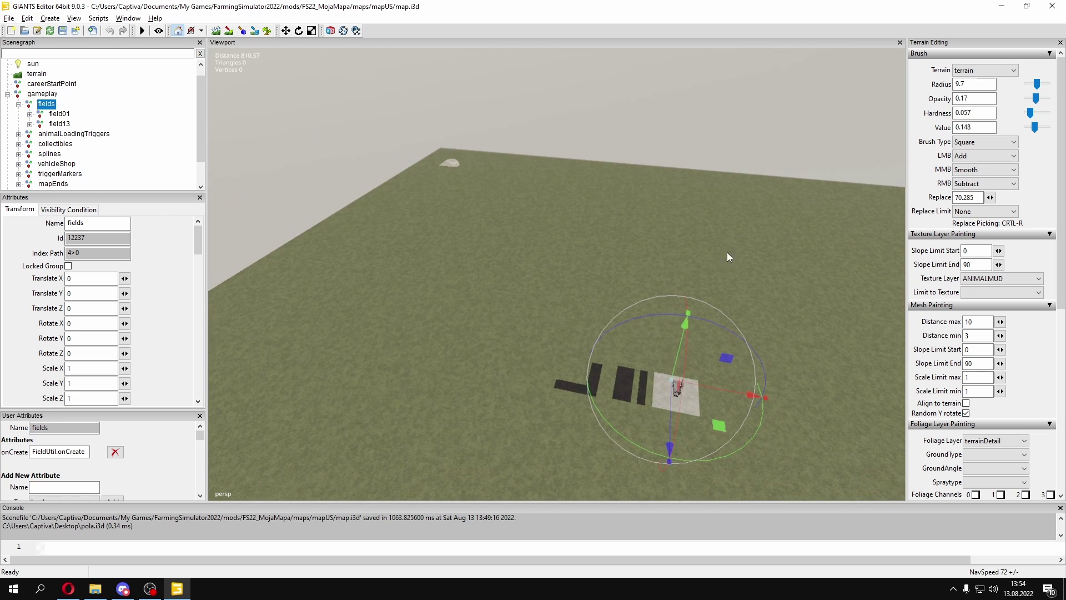
pyautogui.moveTo(728, 253); pyautogui.dragTo(501, 186, button='right')
pyautogui.scroll(6, 637, 223)
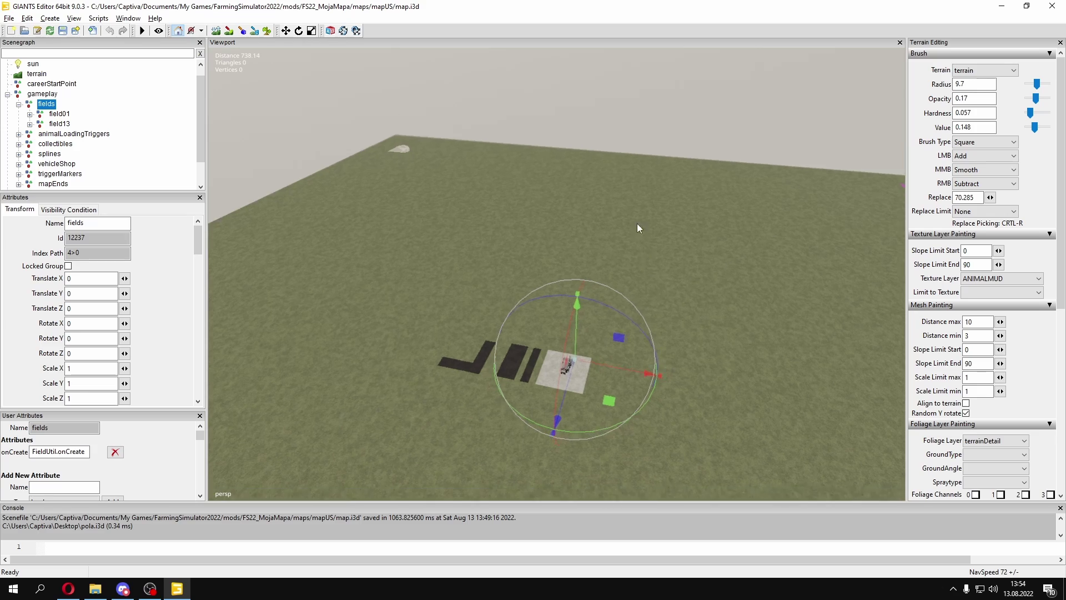
pyautogui.moveTo(474, 332); pyautogui.dragTo(417, 252, button='right')
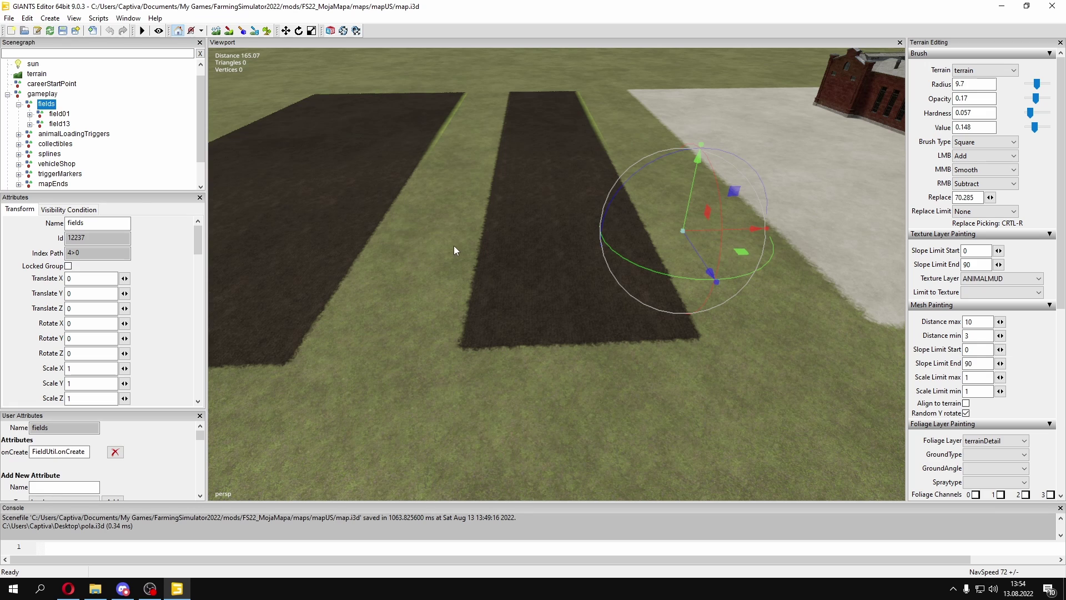
# - Delete corner02_1 through corner19_1 from the fieldDimensions group of field01, keeping only corner01_1
pyautogui.click(57, 115)
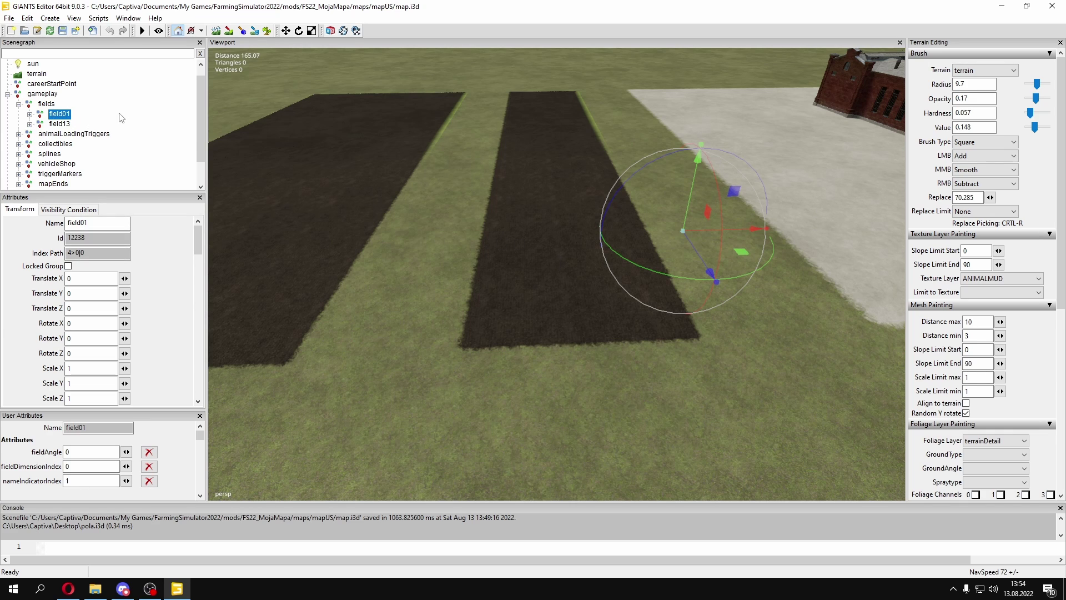
pyautogui.click(29, 114)
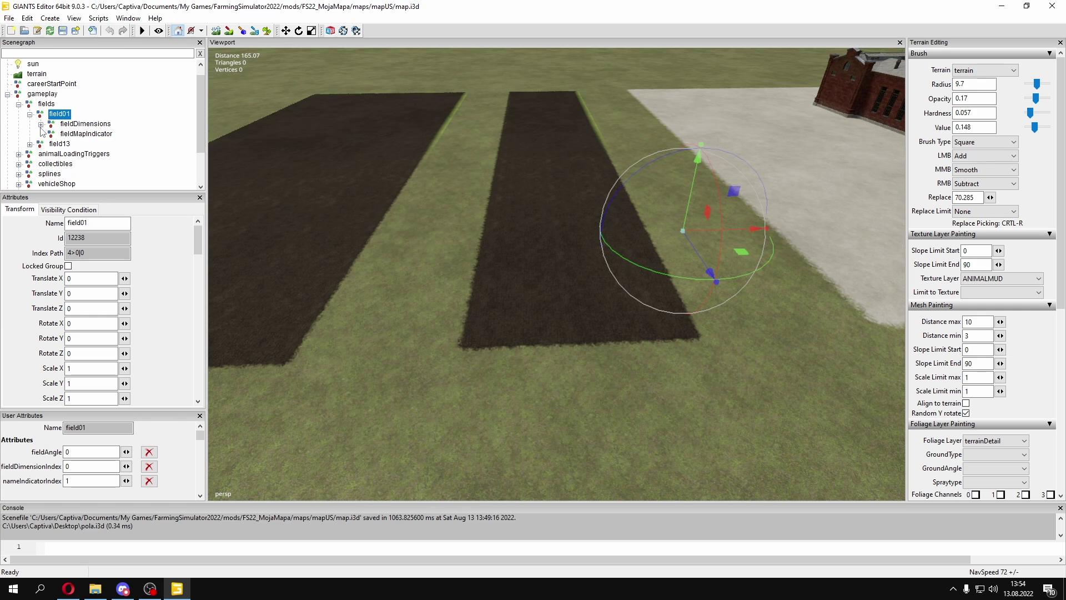
pyautogui.click(40, 124)
pyautogui.click(88, 144)
pyautogui.scroll(-6, 89, 154)
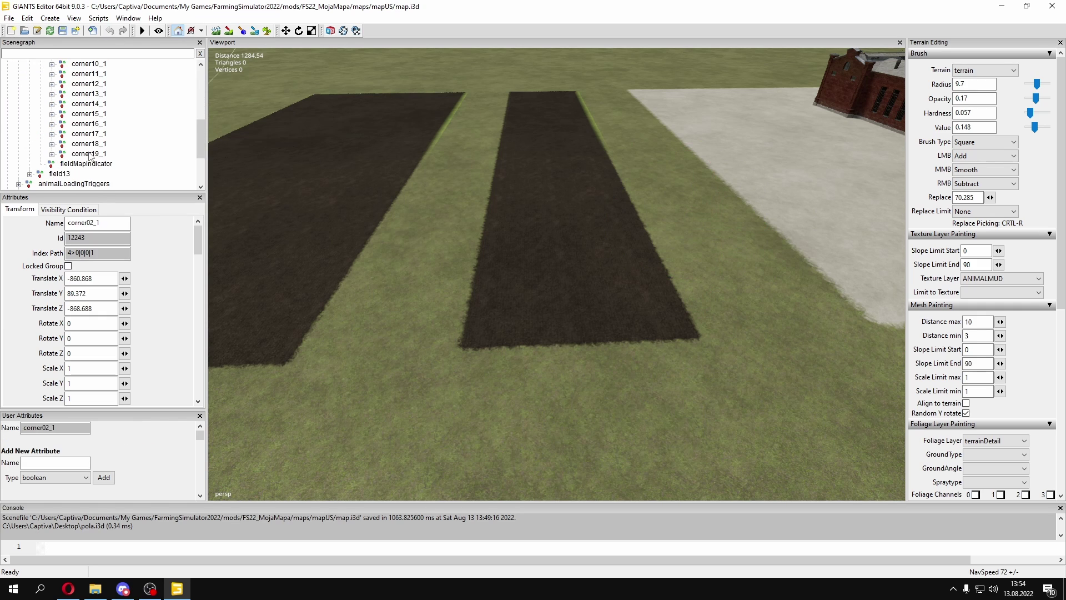
pyautogui.keyDown('shift'); pyautogui.click(80, 124); pyautogui.keyUp('shift')
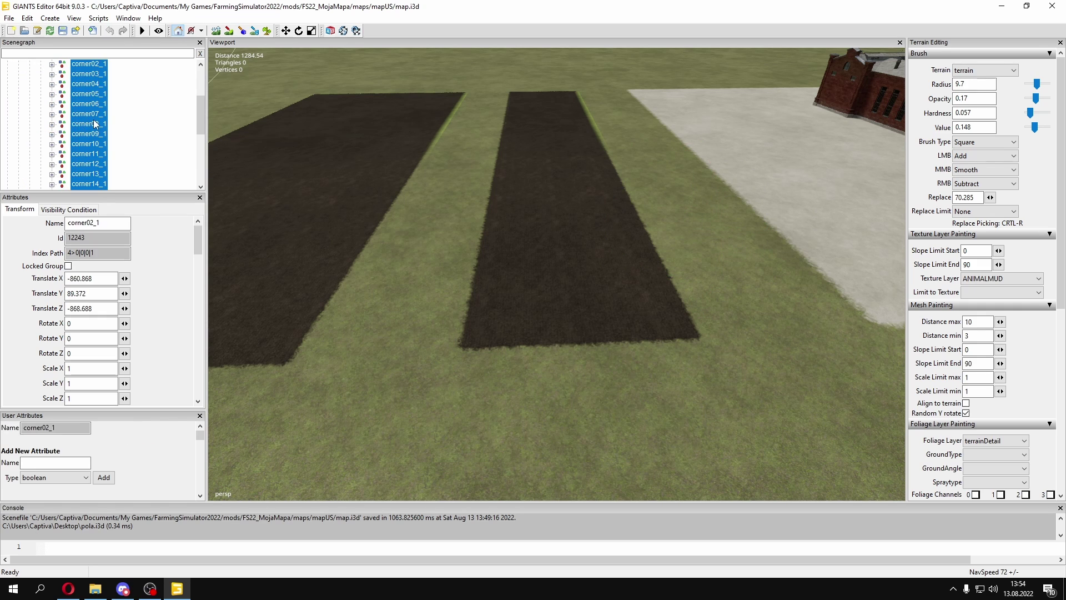
pyautogui.press('Delete')
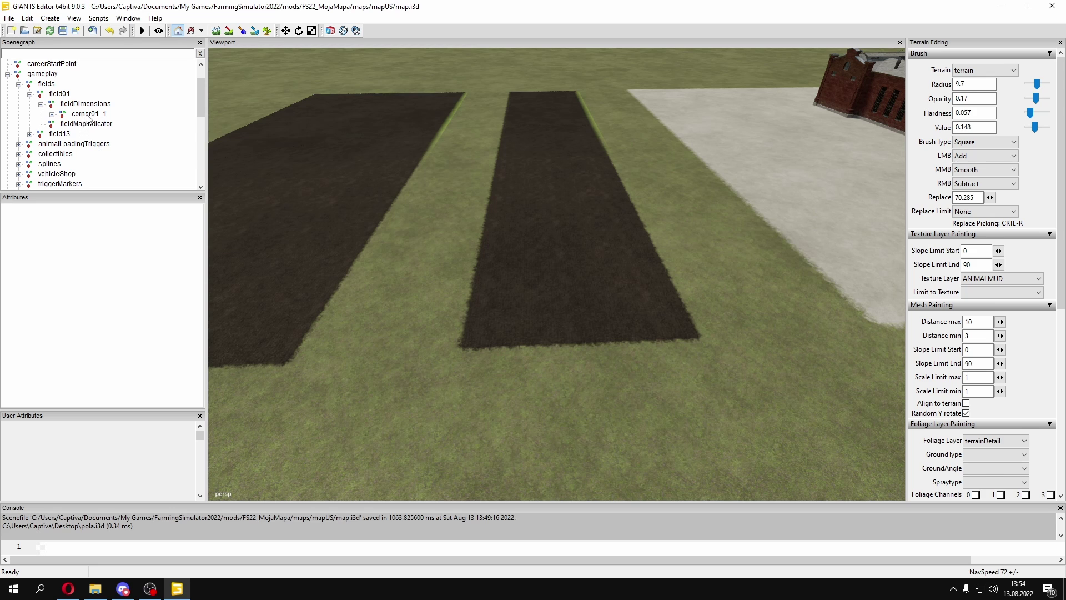
# - Use interactive placement to put corner01_1 on the narrow field's near corner away from the sugar mill, at about X -63, Z 118
pyautogui.click(89, 114)
pyautogui.scroll(3, 589, 278)
pyautogui.keyDown('alt'); pyautogui.moveTo(588, 277); pyautogui.dragTo(591, 265, button='middle'); pyautogui.keyUp('alt')
pyautogui.scroll(-1, 591, 269)
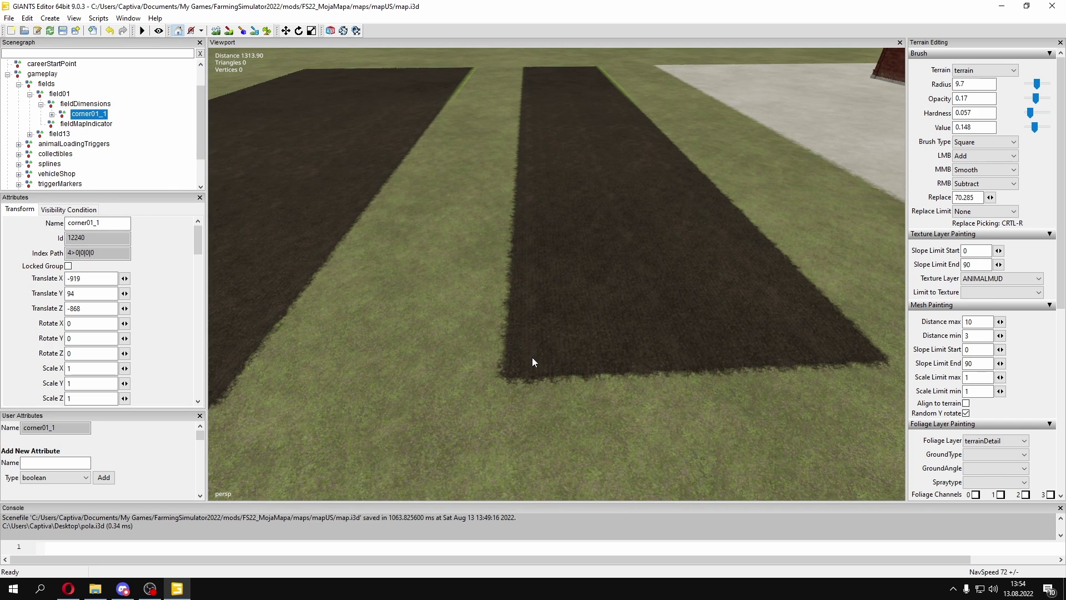
pyautogui.hotkey('ctrl', 'b')
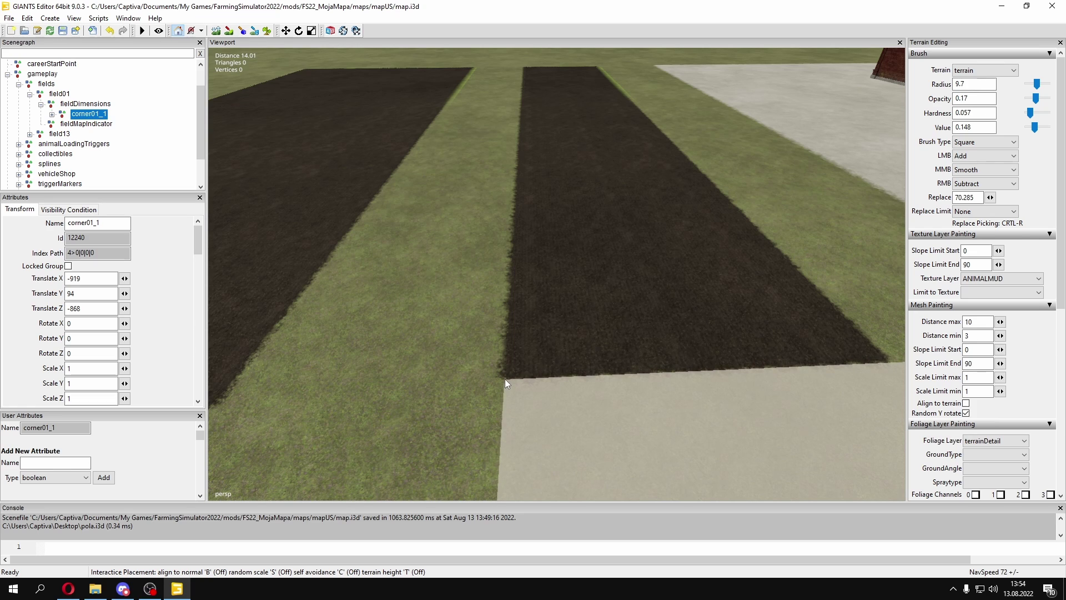
pyautogui.click(504, 379)
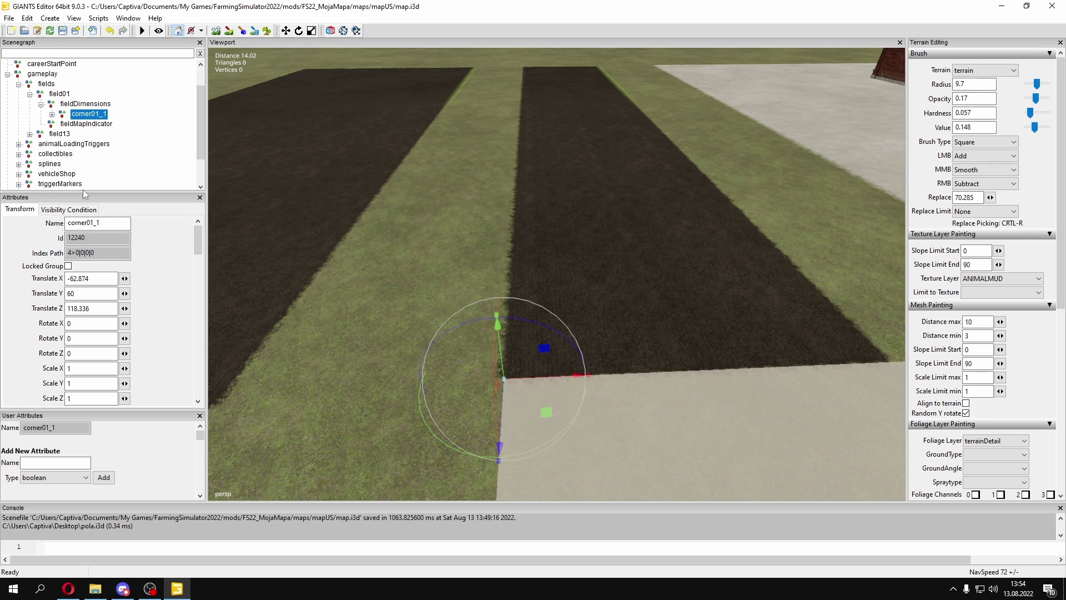
# - Place corner01_2 interactively on the same end of the narrow field, at its sugar mill side corner, about 13.7 in X from corner01_1
pyautogui.click(52, 115)
pyautogui.click(96, 124)
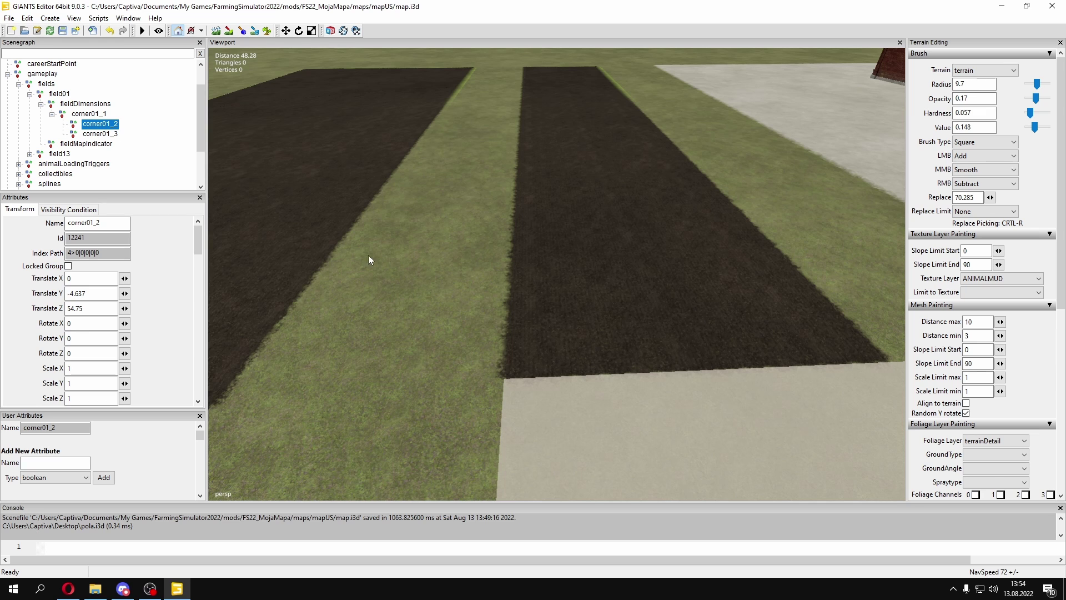
pyautogui.press('alt')
pyautogui.keyDown('alt'); pyautogui.moveTo(633, 218); pyautogui.dragTo(580, 216, button='middle'); pyautogui.keyUp('alt')
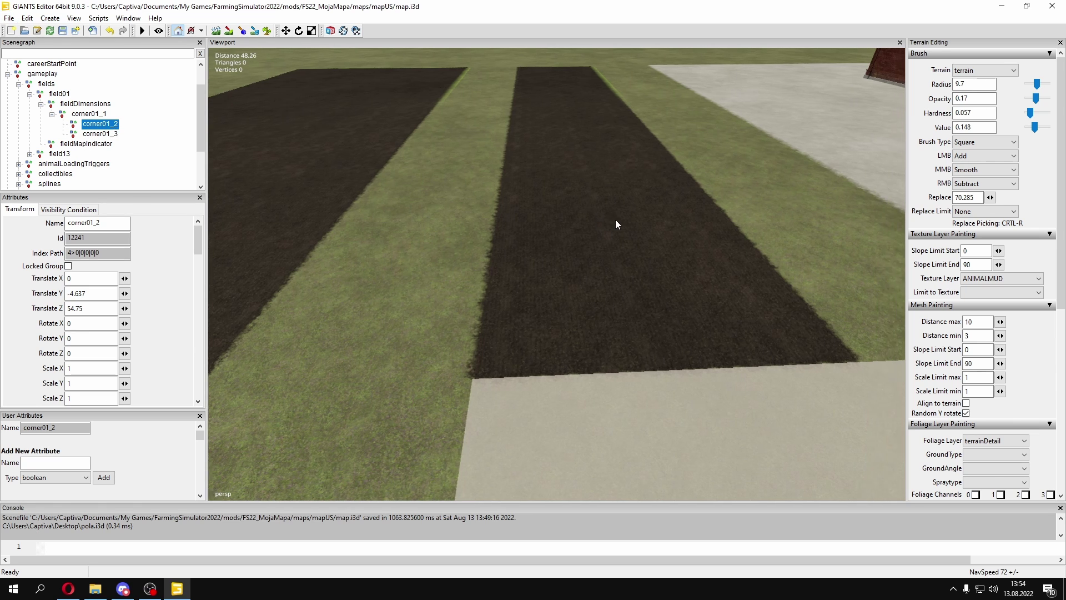
pyautogui.keyDown('alt'); pyautogui.moveTo(579, 216); pyautogui.dragTo(555, 327); pyautogui.keyUp('alt')
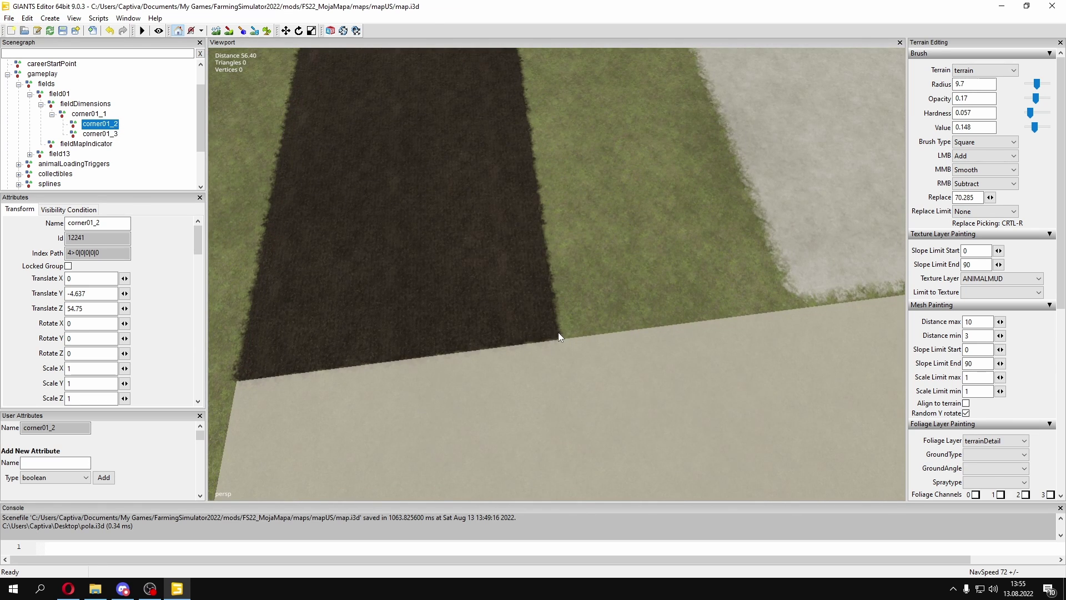
pyautogui.hotkey('ctrl', 'b')
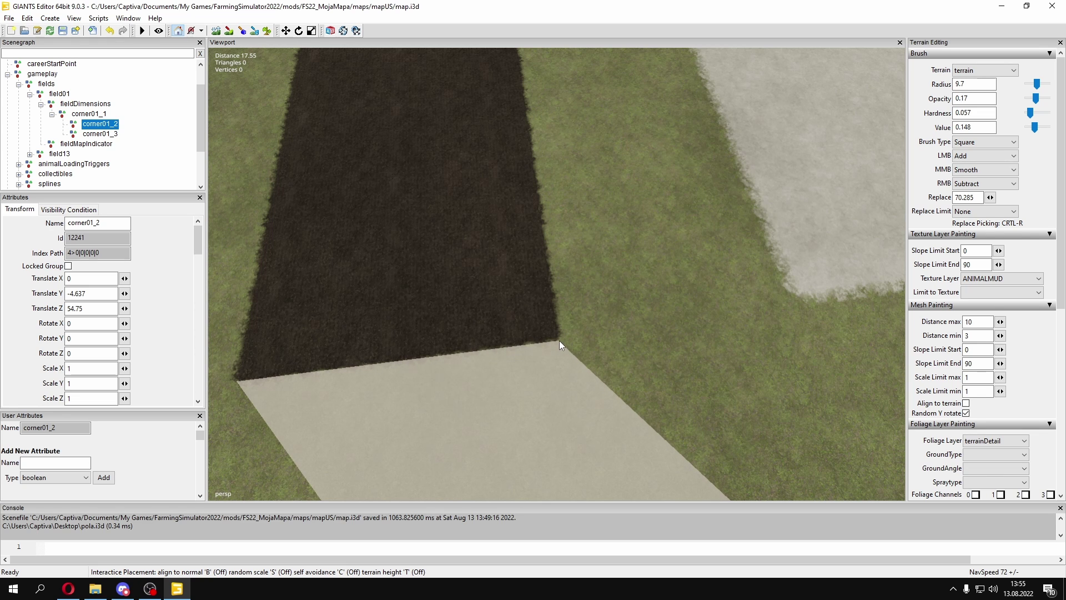
pyautogui.click(558, 340)
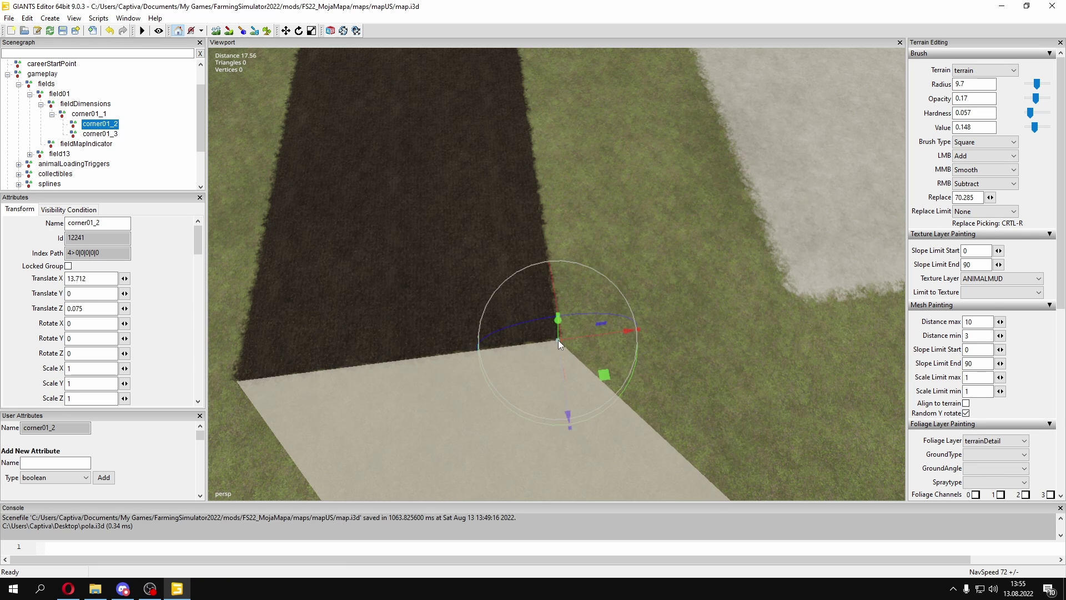
# - Place corner01_3 interactively on the narrow field's opposite end, at its sugar mill side corner, about X 13.9, Z -73.3 from corner01_1
pyautogui.keyDown('alt'); pyautogui.moveTo(605, 361); pyautogui.dragTo(577, 247); pyautogui.keyUp('alt')
pyautogui.scroll(-5, 458, 431)
pyautogui.keyDown('alt'); pyautogui.moveTo(458, 431); pyautogui.dragTo(376, 296); pyautogui.keyUp('alt')
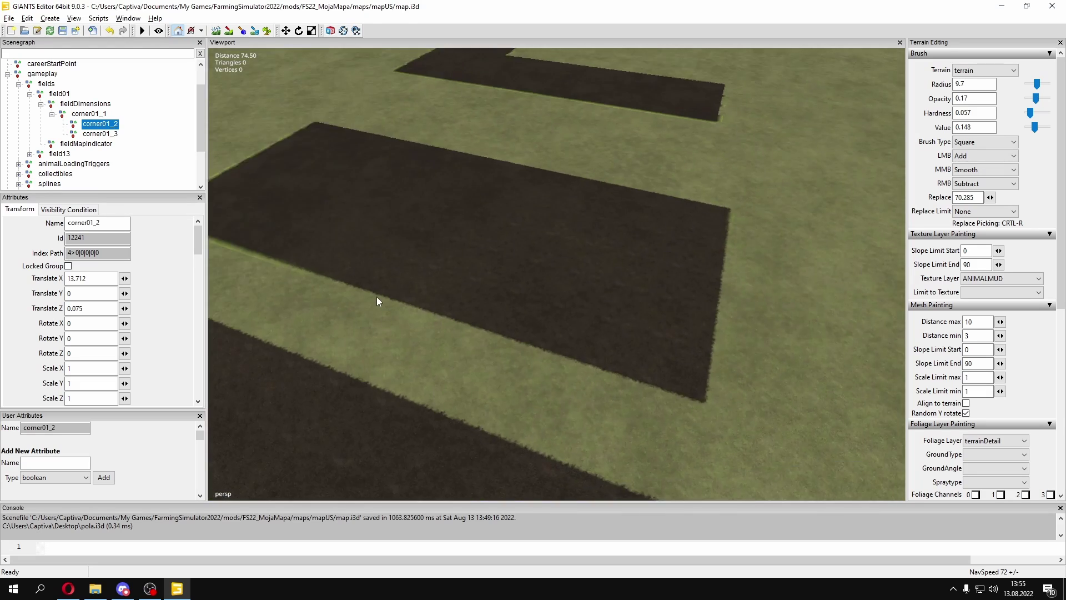
pyautogui.moveTo(377, 297); pyautogui.dragTo(300, 278, button='right')
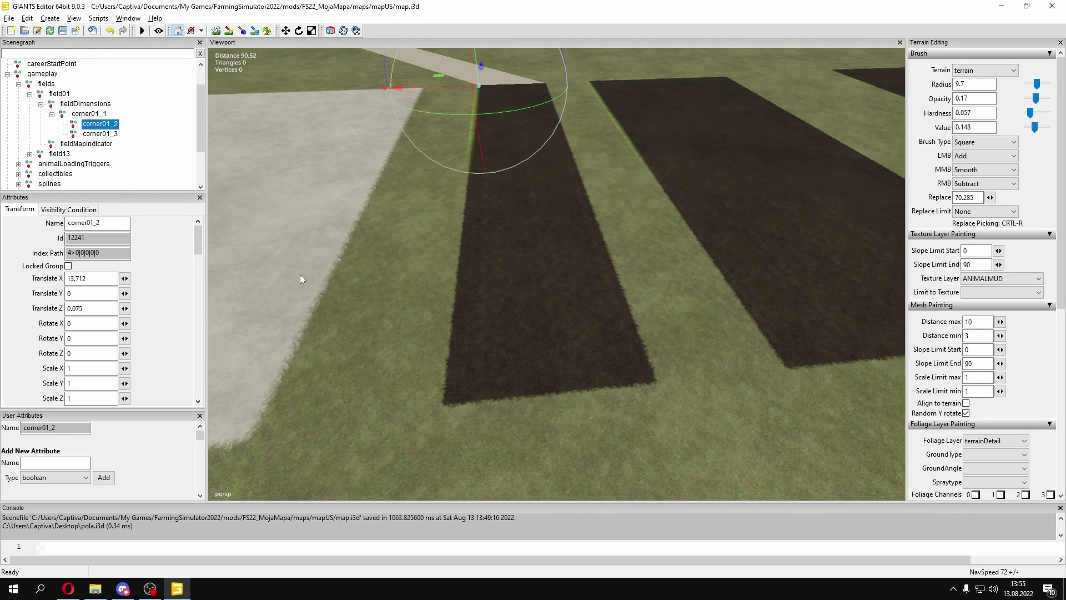
pyautogui.click(95, 134)
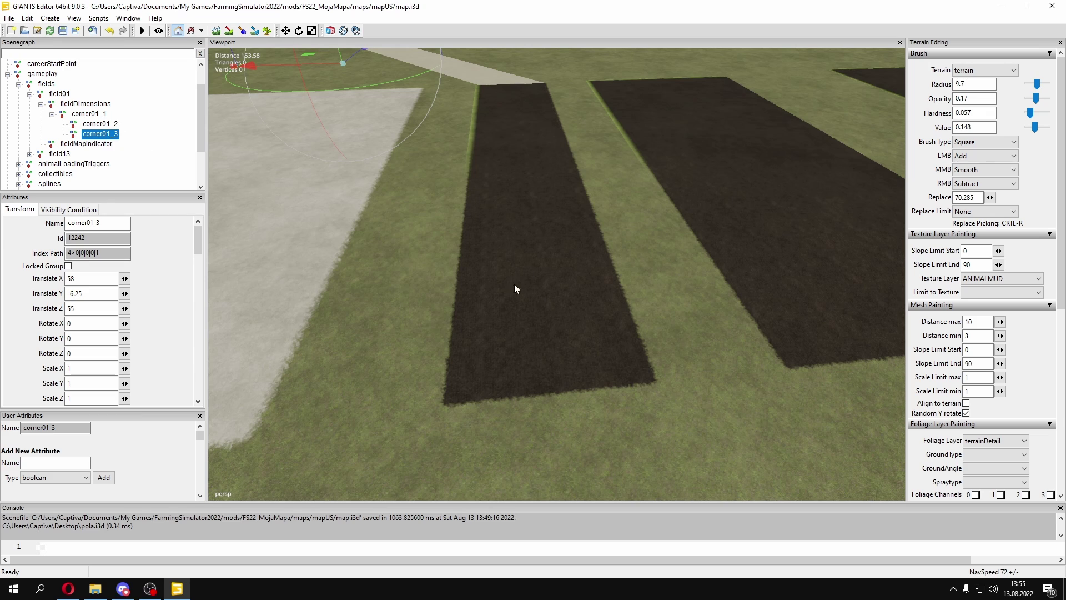
pyautogui.hotkey('ctrl', 'b')
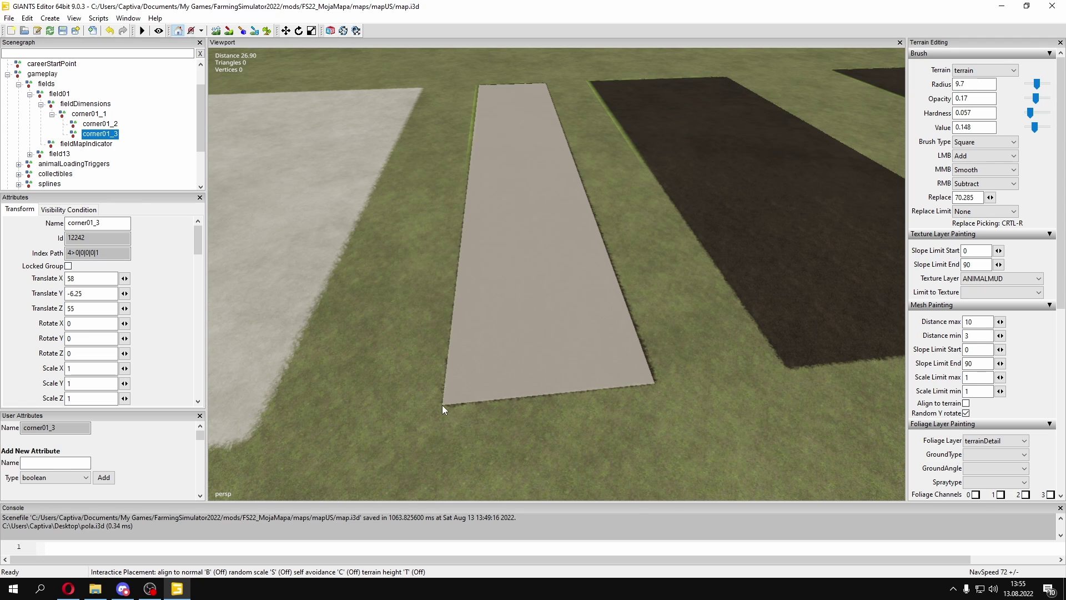
pyautogui.click(442, 405)
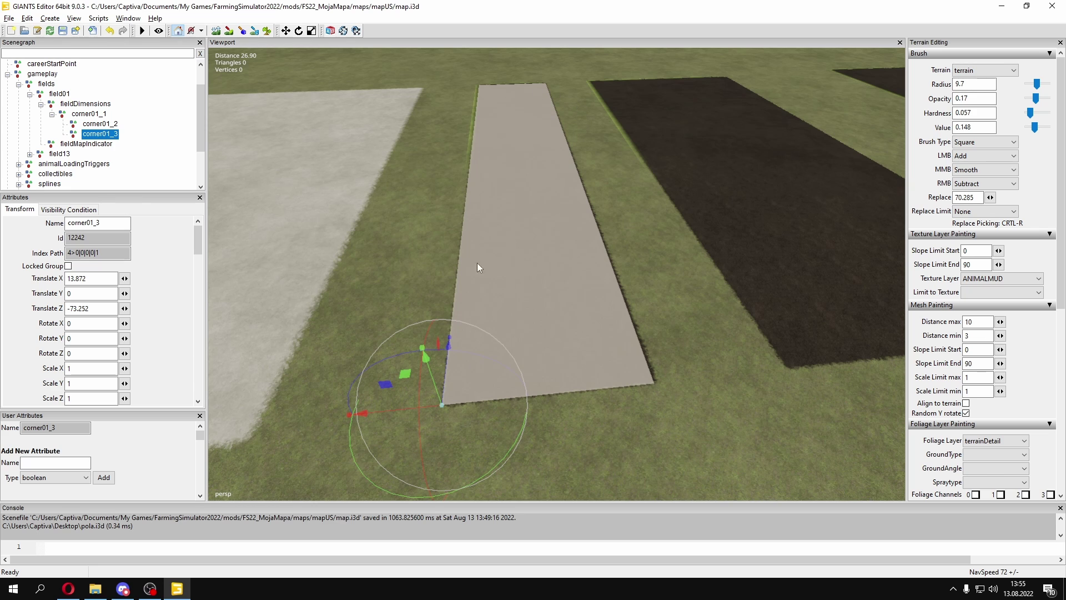
# - Examine how field01's area covers the narrow painted field and where the neighbouring painted fields lie
pyautogui.keyDown('alt'); pyautogui.moveTo(662, 242); pyautogui.dragTo(577, 255, button='middle'); pyautogui.keyUp('alt')
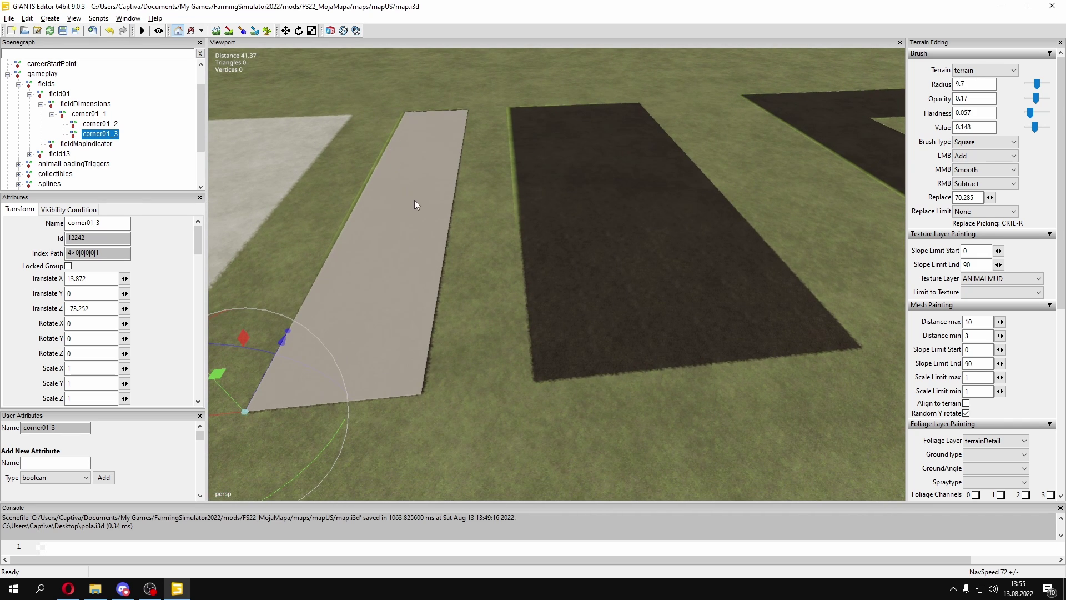
pyautogui.scroll(-3, 566, 214)
pyautogui.keyDown('alt'); pyautogui.moveTo(567, 215); pyautogui.dragTo(564, 215, button='middle'); pyautogui.keyUp('alt')
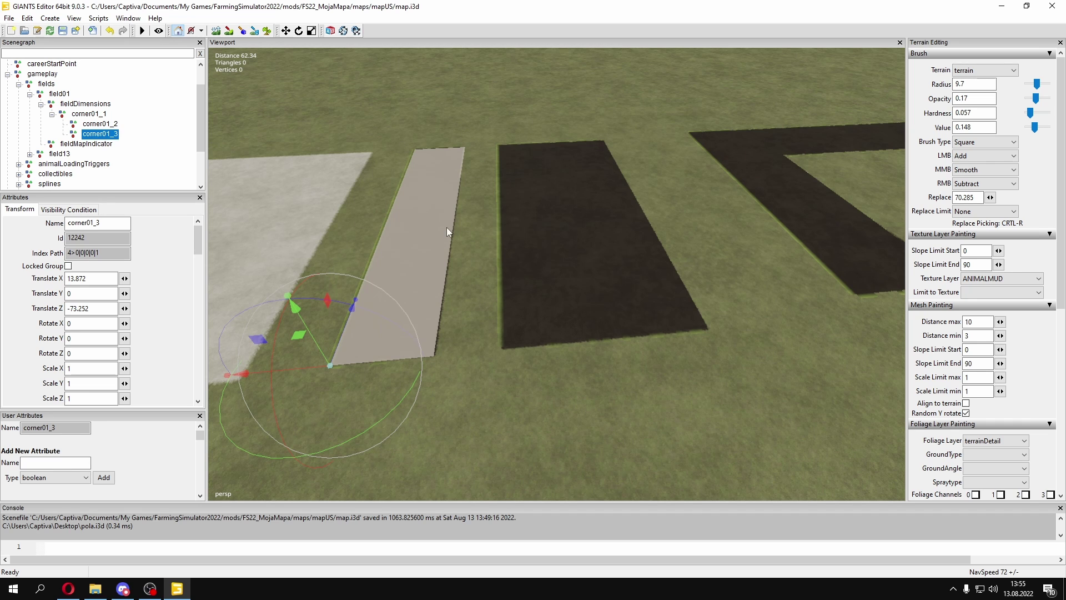
pyautogui.scroll(4, 568, 317)
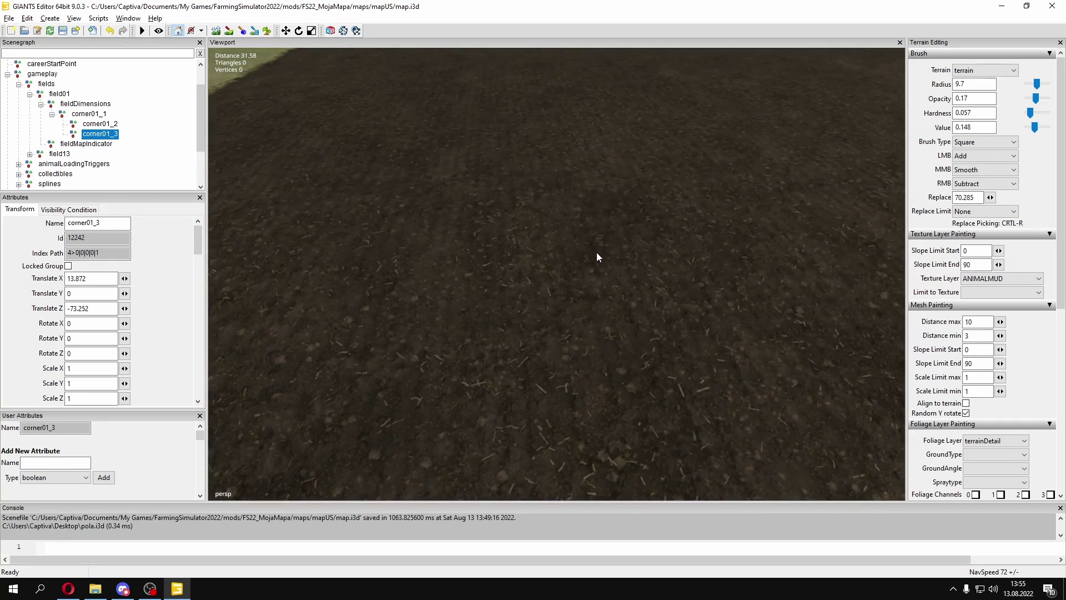
pyautogui.scroll(-4, 551, 244)
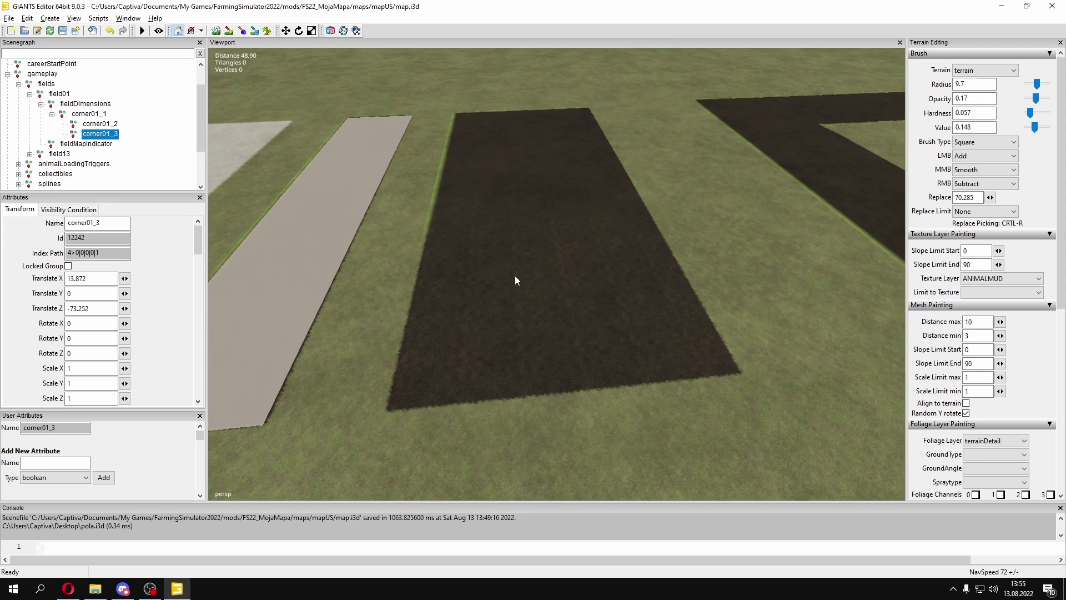
pyautogui.keyDown('alt'); pyautogui.moveTo(498, 294); pyautogui.dragTo(497, 197, button='middle'); pyautogui.keyUp('alt')
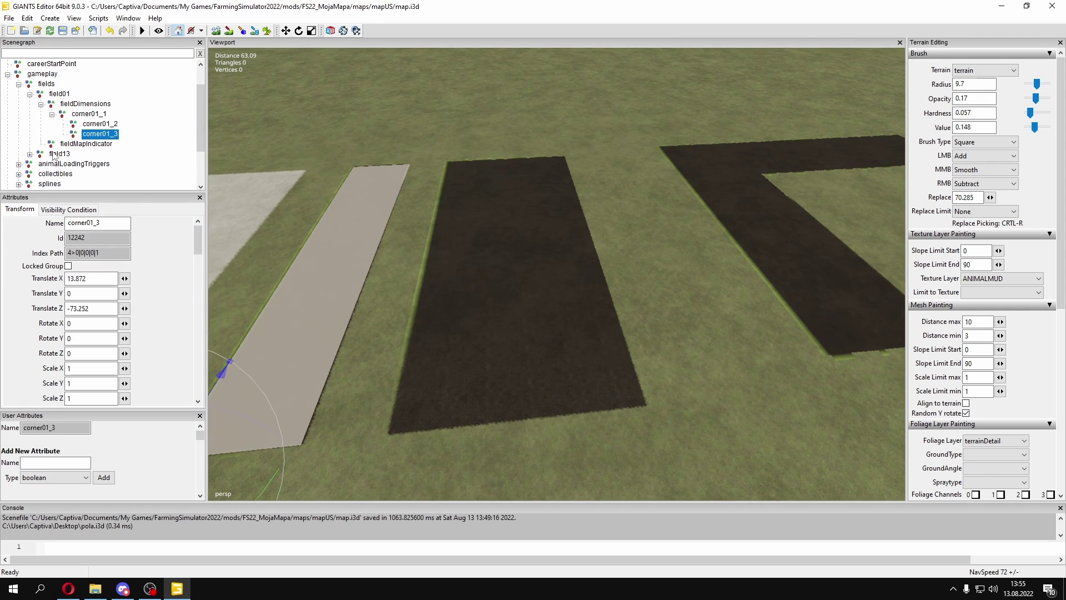
pyautogui.scroll(-1, 611, 199)
pyautogui.scroll(3, 612, 199)
pyautogui.keyDown('alt'); pyautogui.moveTo(611, 199); pyautogui.dragTo(645, 173, button='middle'); pyautogui.keyUp('alt')
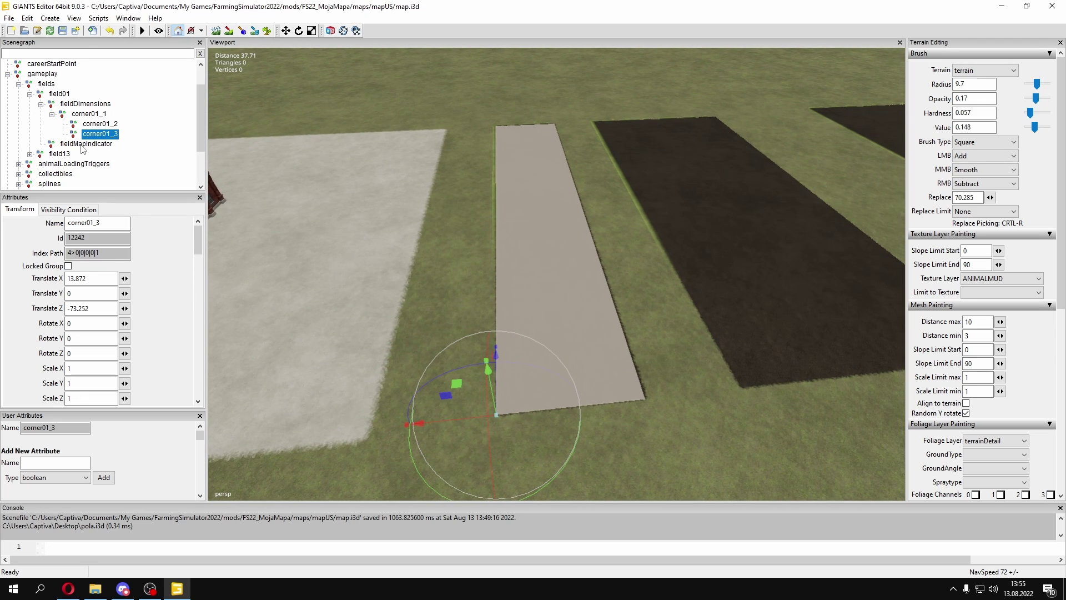
# - Place field01's fieldMapIndicator interactively in the middle of the narrow field, at about X -55.5, Z 74.8
pyautogui.click(82, 146)
pyautogui.keyDown('alt'); pyautogui.moveTo(554, 233); pyautogui.dragTo(508, 236, button='middle'); pyautogui.keyUp('alt')
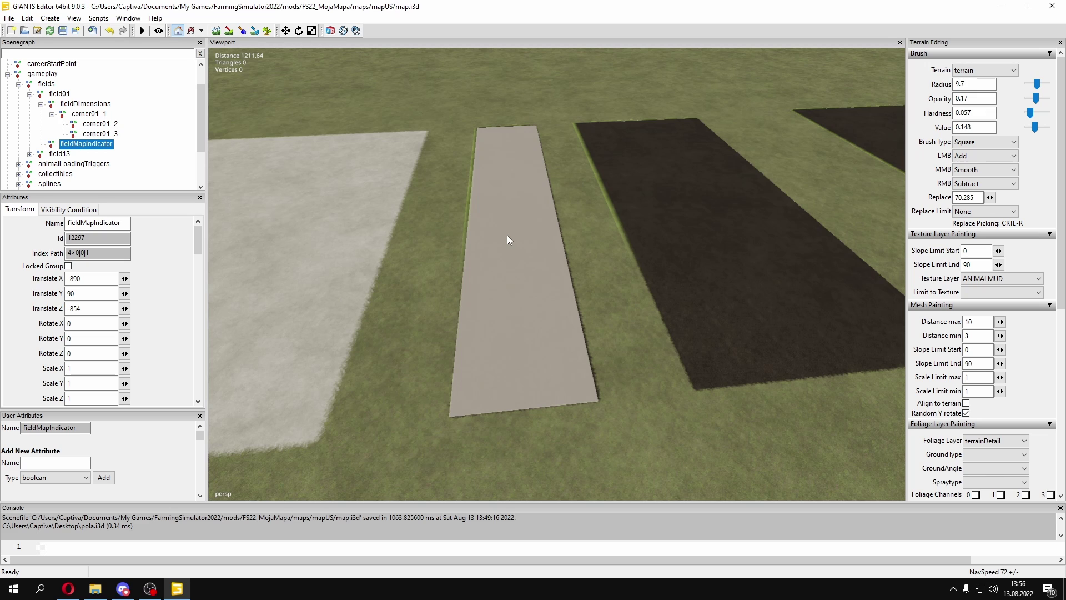
pyautogui.hotkey('ctrl', 'b')
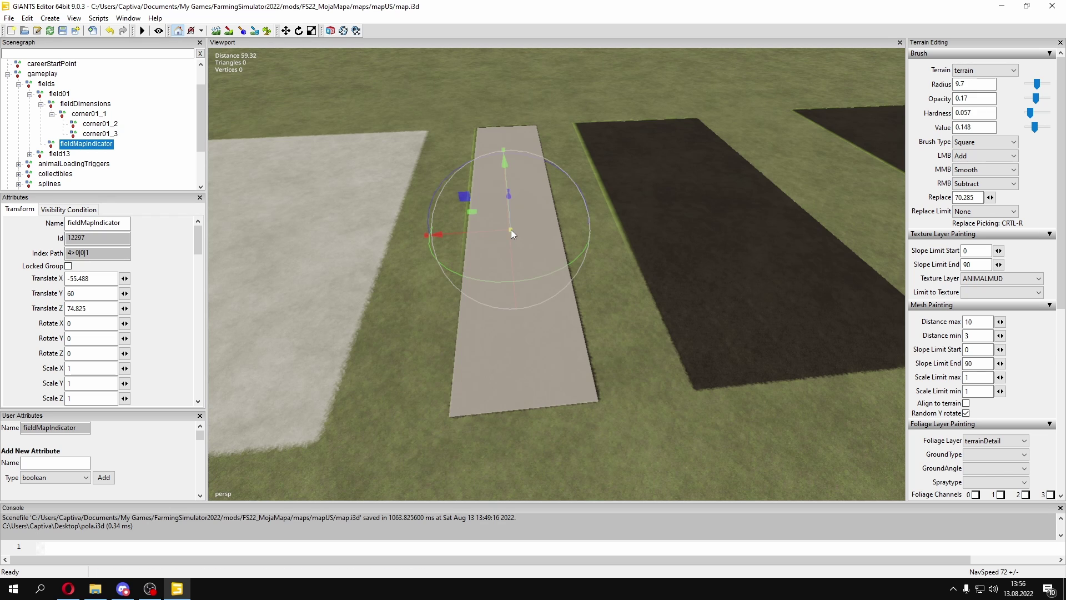
# - Rename the field13 group as field2
pyautogui.scroll(-1, 594, 221)
pyautogui.keyDown('alt'); pyautogui.moveTo(617, 200); pyautogui.dragTo(584, 226, button='middle'); pyautogui.keyUp('alt')
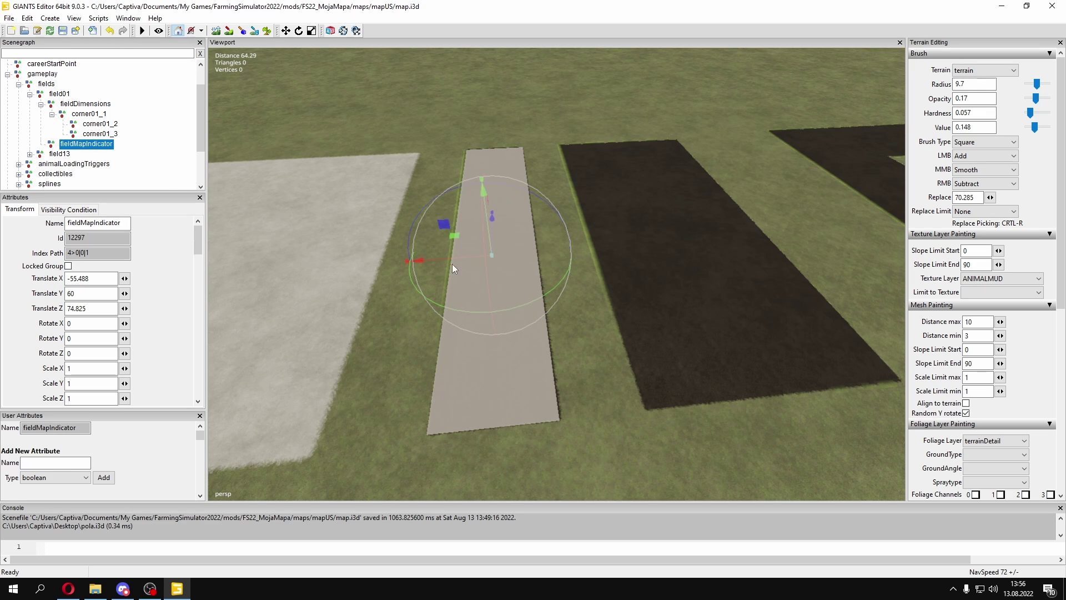
pyautogui.keyDown('alt'); pyautogui.moveTo(609, 219); pyautogui.dragTo(575, 220, button='middle'); pyautogui.keyUp('alt')
pyautogui.moveTo(575, 220)
pyautogui.keyDown('alt'); pyautogui.mouseDown()
pyautogui.moveTo(552, 232)
pyautogui.moveTo(565, 228)
pyautogui.mouseUp(); pyautogui.keyUp('alt')
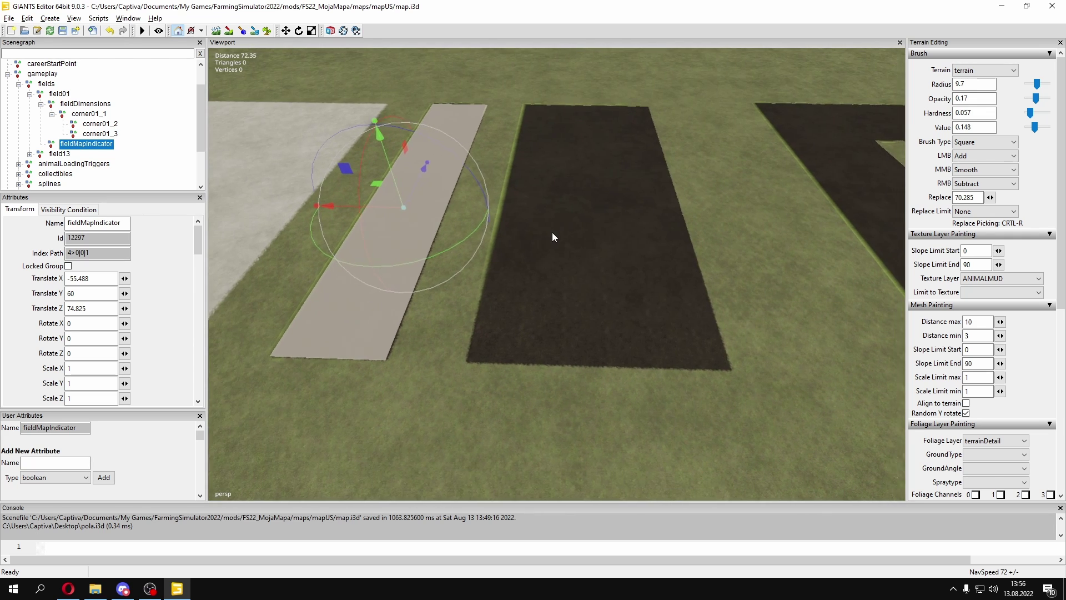
pyautogui.scroll(2, 552, 232)
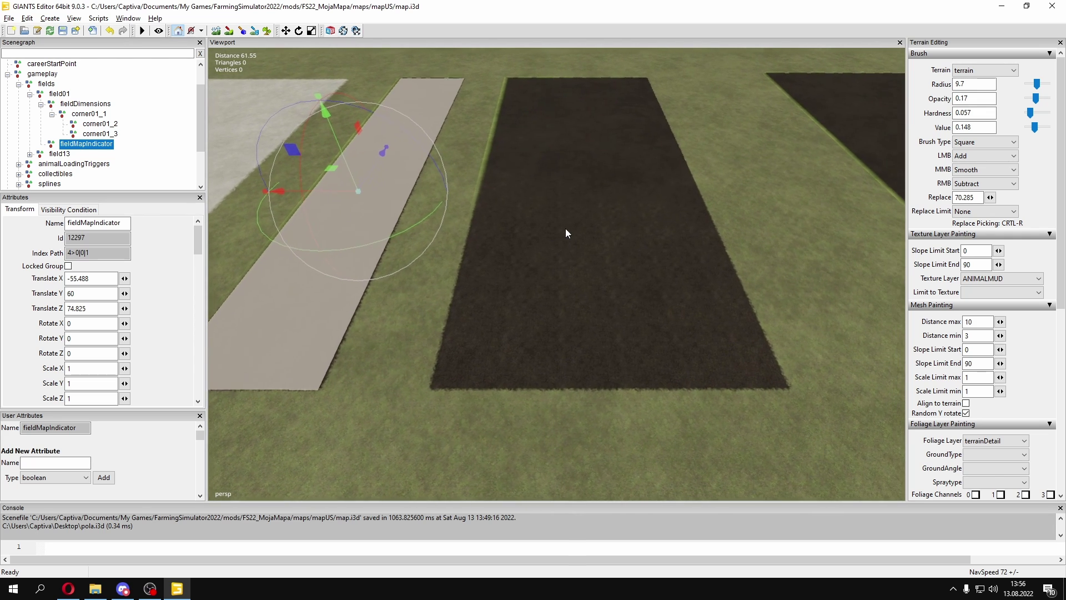
pyautogui.click(58, 155)
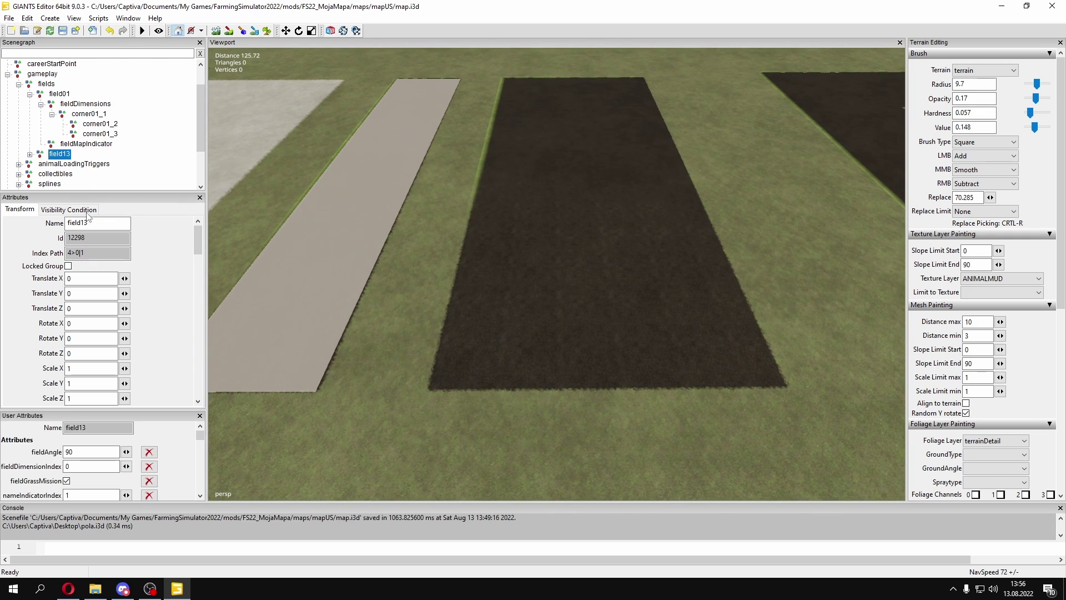
pyautogui.click(103, 223)
pyautogui.press('BackSpace')
pyautogui.write('2')
pyautogui.press('Return')
# - Place field2's corner01_1 interactively on the wider rectangular field's corner away from the sugar mill, at about X -102.4, Z 118.8
pyautogui.click(29, 154)
pyautogui.scroll(-2, 34, 155)
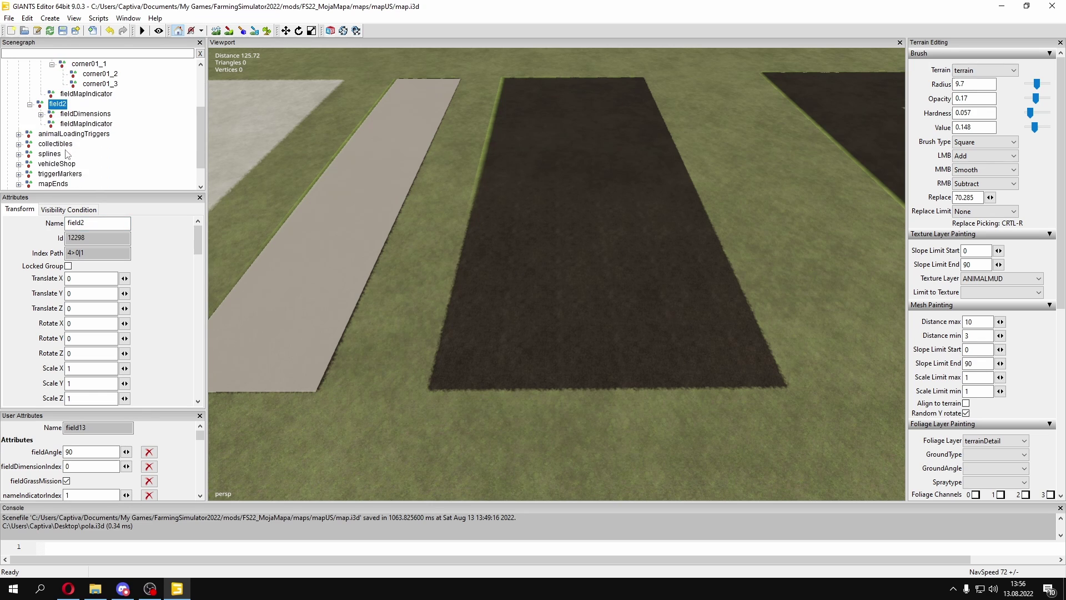
pyautogui.click(41, 114)
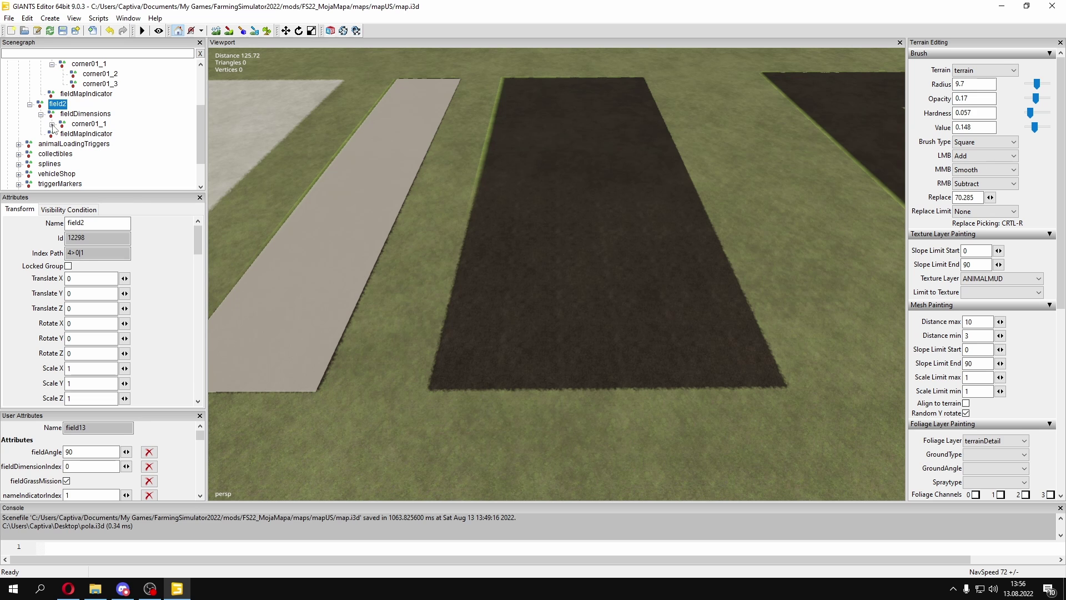
pyautogui.click(89, 124)
pyautogui.scroll(-4, 565, 320)
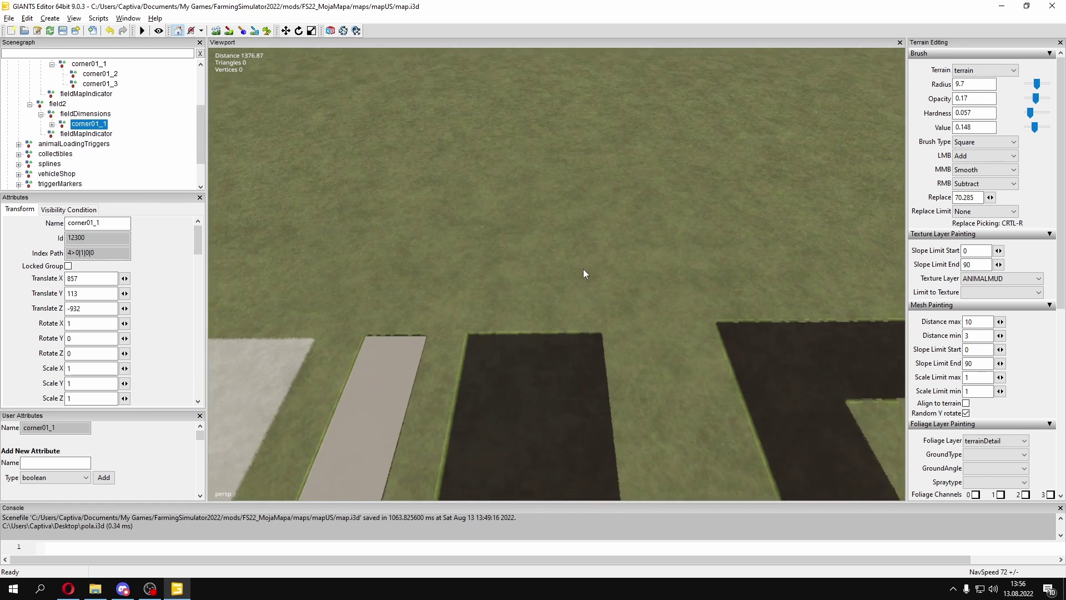
pyautogui.scroll(4, 608, 221)
pyautogui.moveTo(608, 222)
pyautogui.mouseDown(button='right')
pyautogui.moveTo(627, 201)
pyautogui.moveTo(625, 217)
pyautogui.mouseUp(button='right')
pyautogui.hotkey('ctrl', 'b')
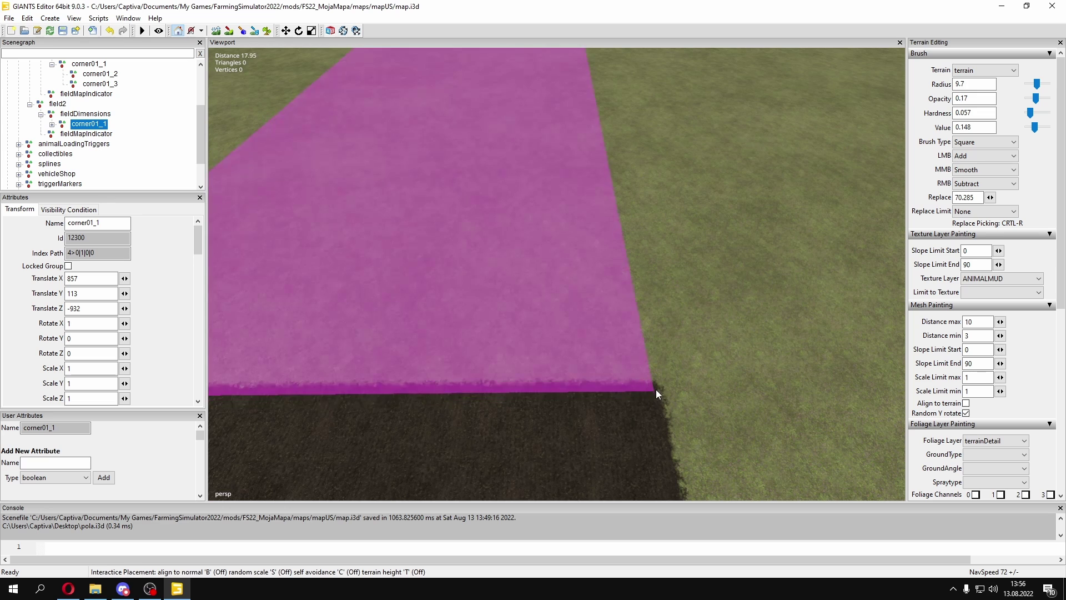
pyautogui.click(658, 384)
# - Place field2's corner01_2 on the same end of the wider field, at its sugar mill side corner, about 30.4 in X from corner01_1
pyautogui.keyDown('alt'); pyautogui.moveTo(658, 385); pyautogui.dragTo(677, 378, button='middle'); pyautogui.keyUp('alt')
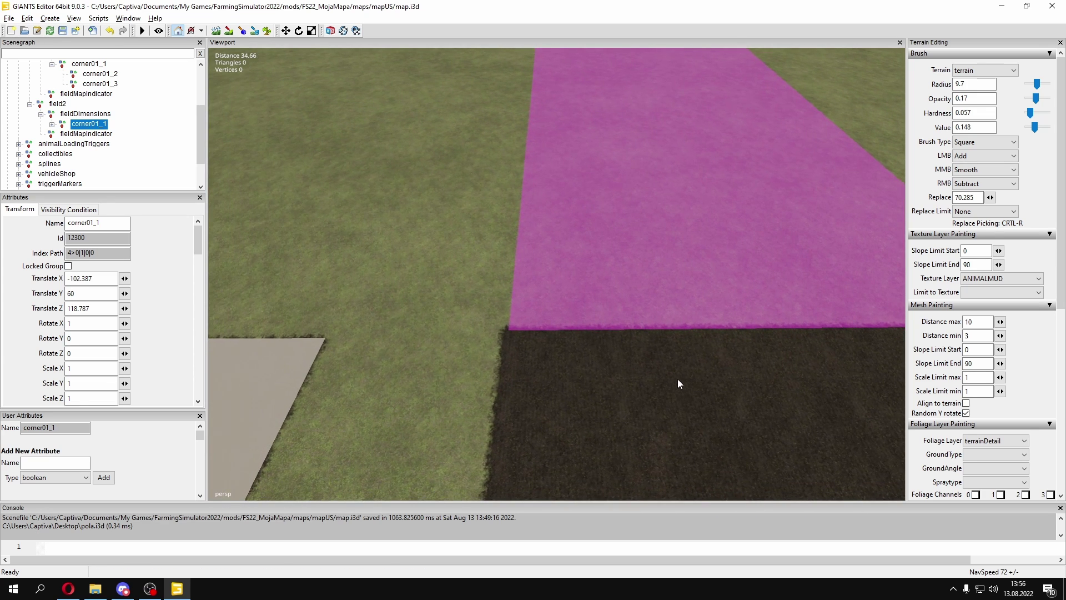
pyautogui.click(51, 124)
pyautogui.click(87, 135)
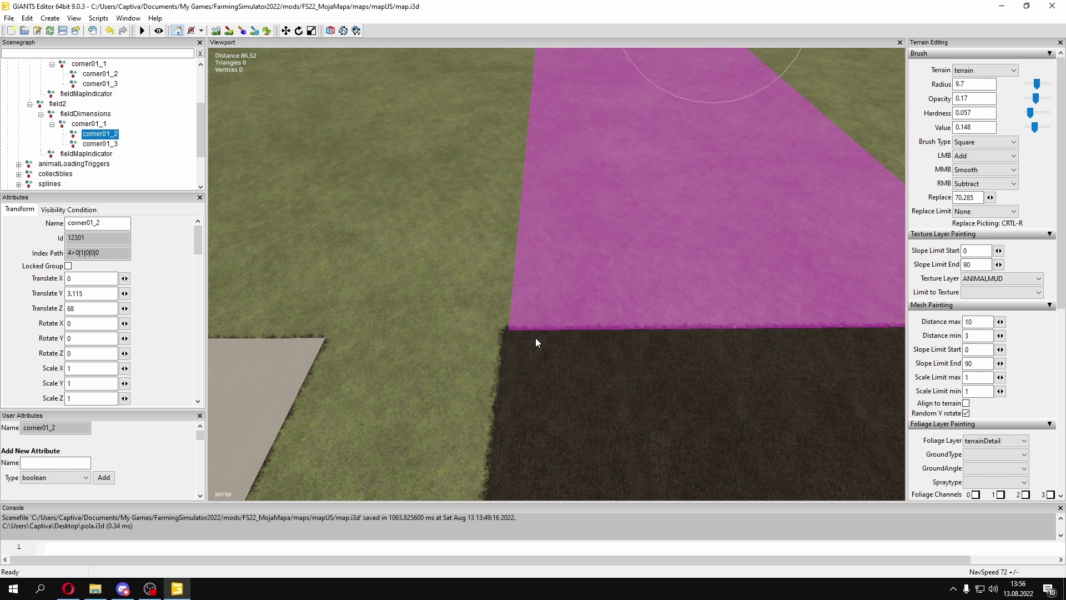
pyautogui.click(502, 328)
# - Place field2's corner01_3 on the wider field's opposite end, at the corner nearest the narrow field
pyautogui.scroll(-8, 606, 335)
pyautogui.keyDown('alt'); pyautogui.moveTo(606, 335); pyautogui.dragTo(558, 288, button='middle'); pyautogui.keyUp('alt')
pyautogui.scroll(4, 590, 242)
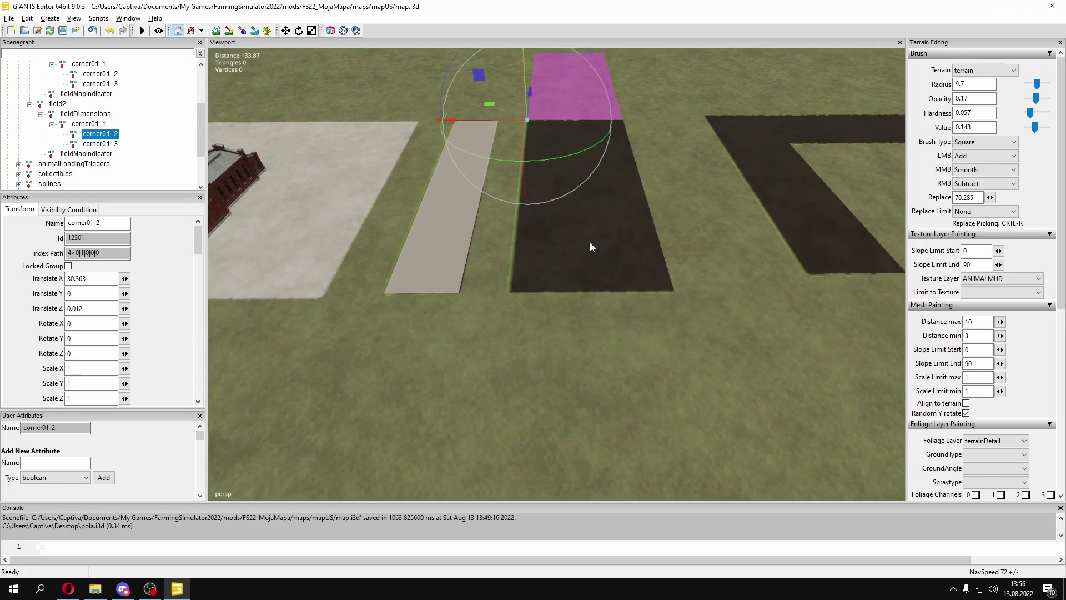
pyautogui.click(99, 144)
pyautogui.moveTo(623, 336); pyautogui.dragTo(387, 371)
# - Place field2's fieldMapIndicator interactively in the middle of the wider field, at about X -86.6, Z 77.9
pyautogui.click(70, 153)
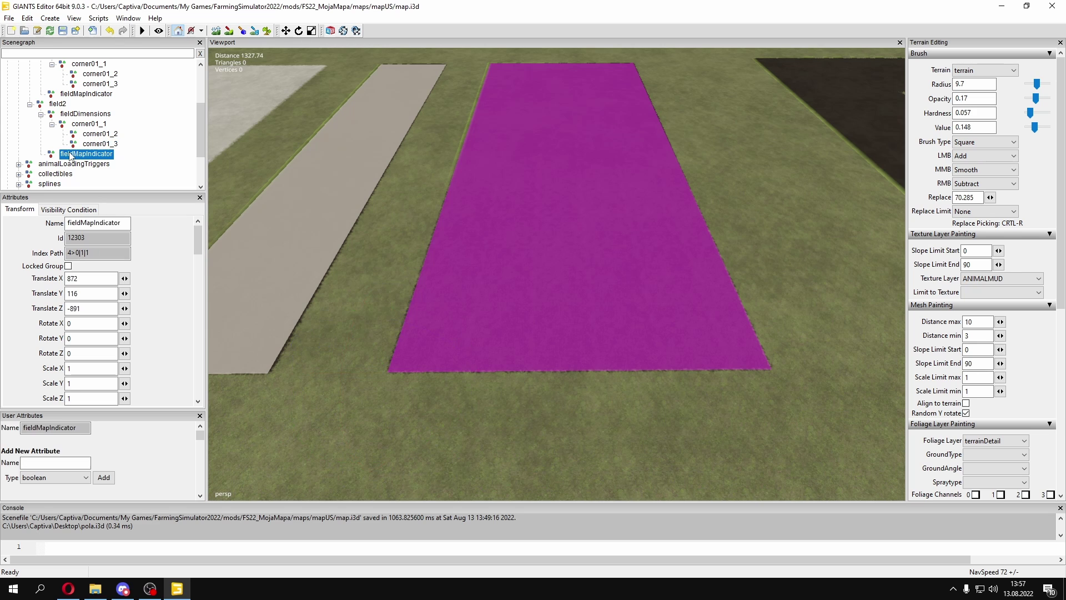
pyautogui.scroll(-3, 611, 253)
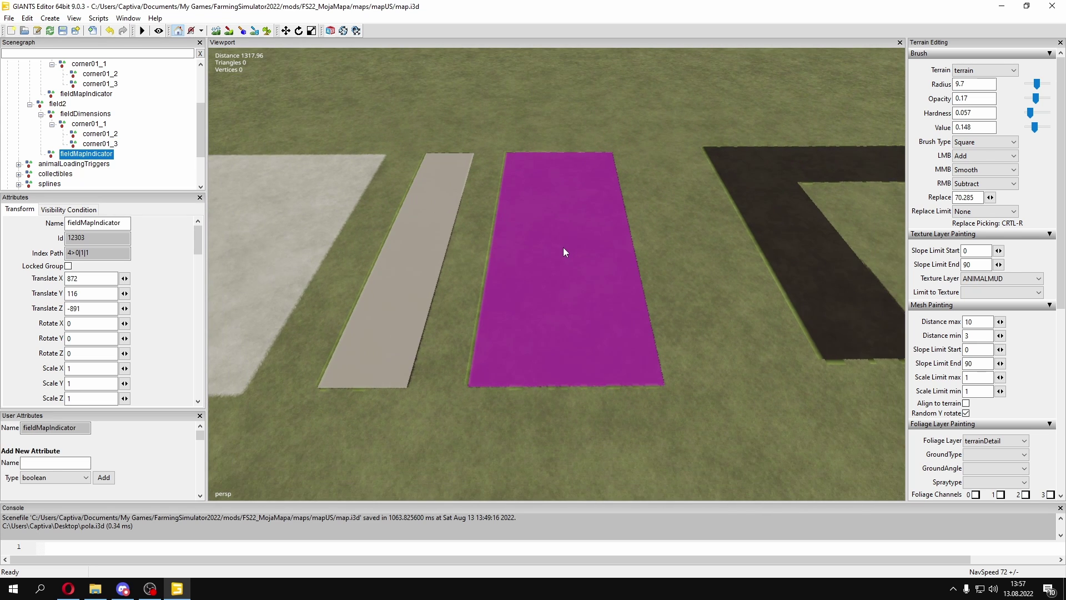
pyautogui.moveTo(563, 248); pyautogui.dragTo(561, 245)
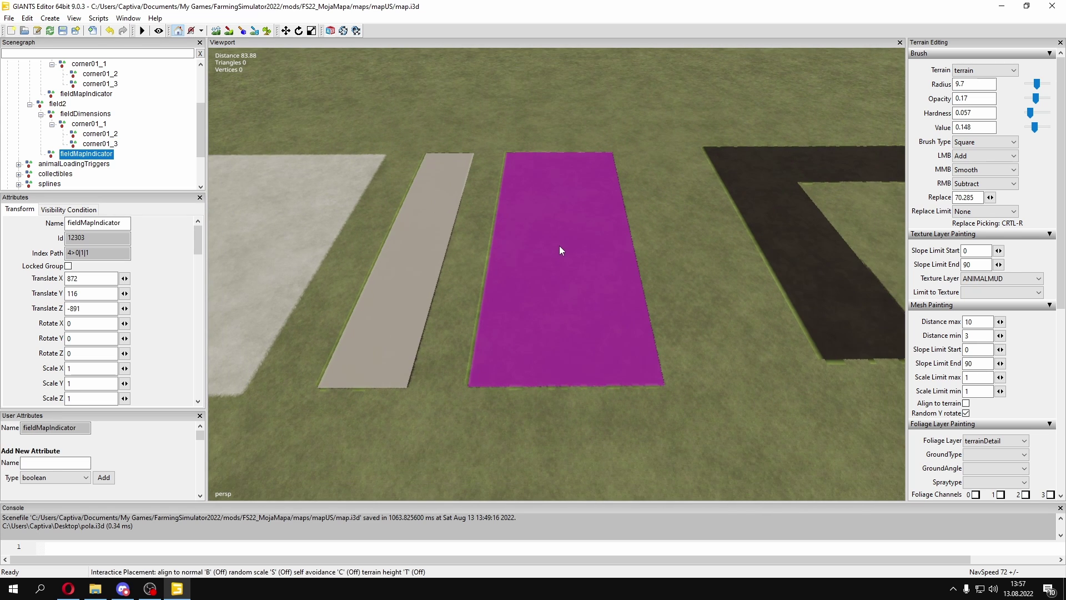
pyautogui.click(558, 245)
# - Collapse the field01 and field2 groups in the scene hierarchy and rename field2 as field02
pyautogui.keyDown('alt'); pyautogui.moveTo(679, 242); pyautogui.dragTo(621, 237, button='middle'); pyautogui.keyUp('alt')
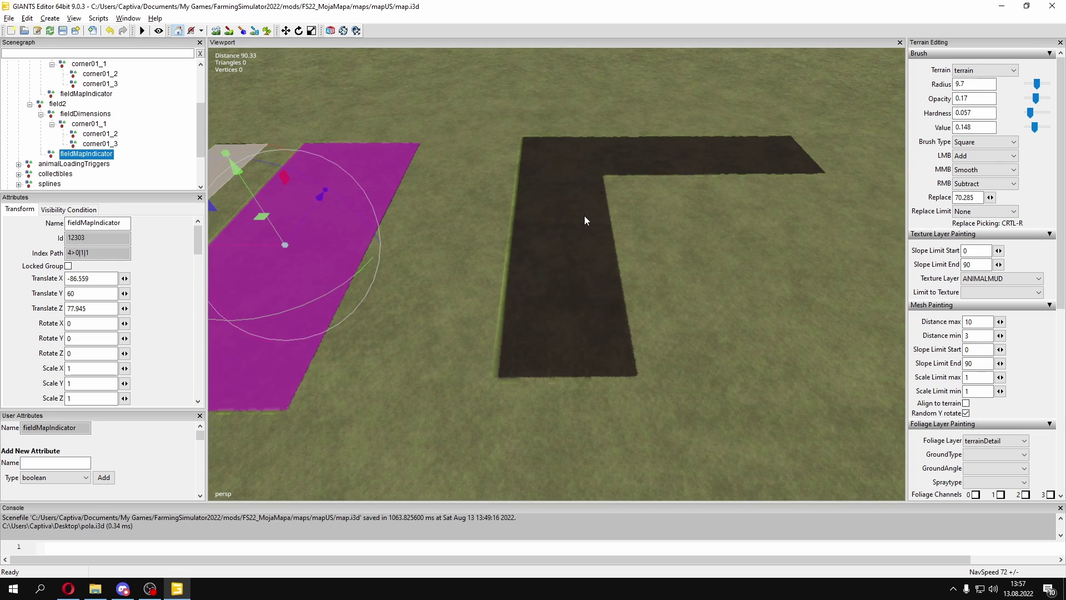
pyautogui.moveTo(583, 215); pyautogui.dragTo(618, 235, button='right')
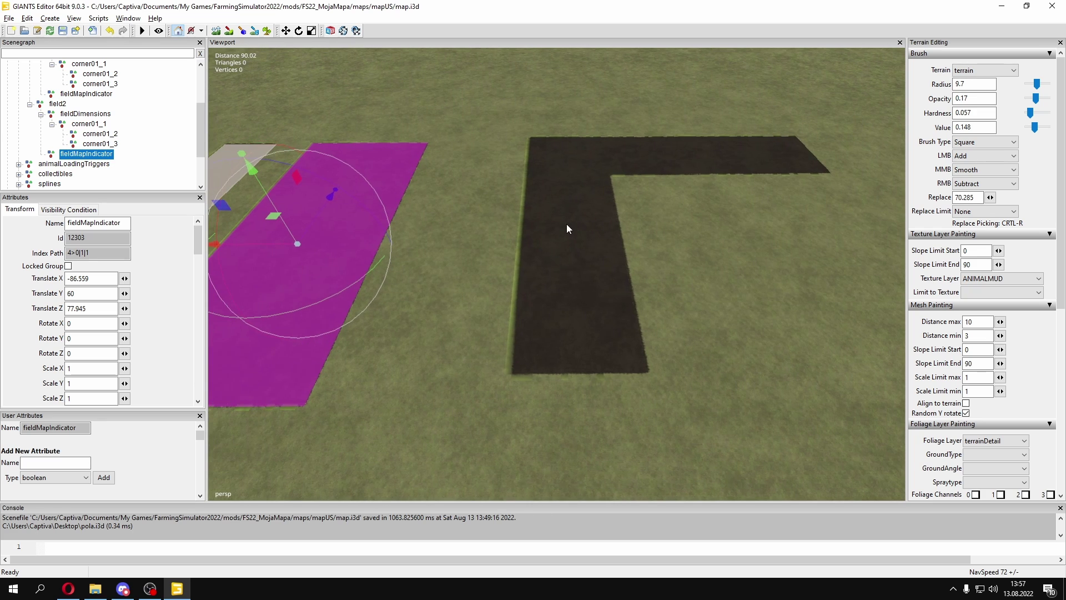
pyautogui.scroll(3, 567, 224)
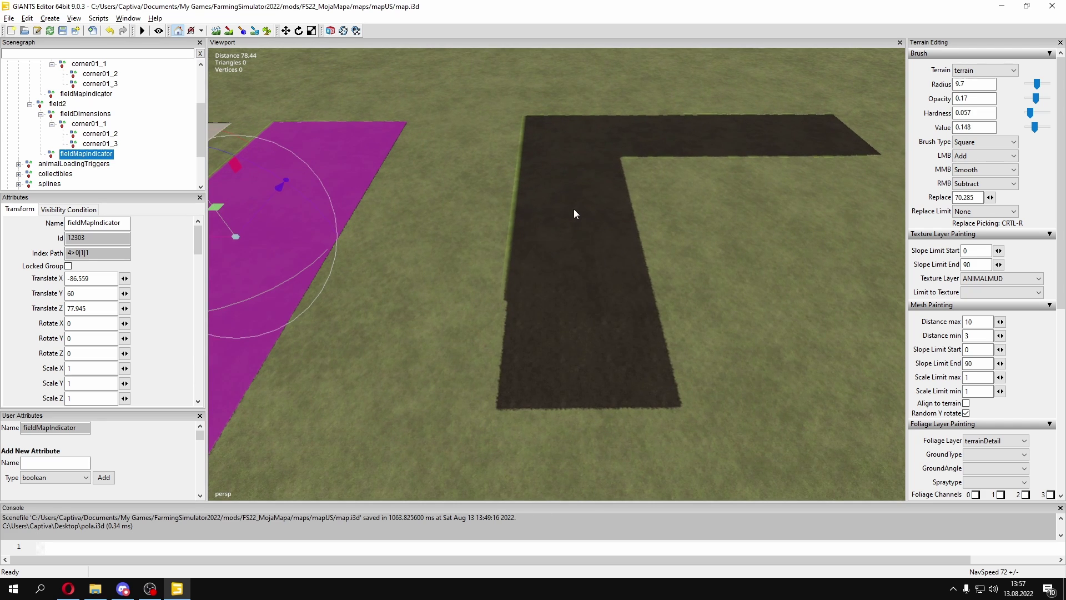
pyautogui.click(29, 103)
pyautogui.scroll(2, 73, 109)
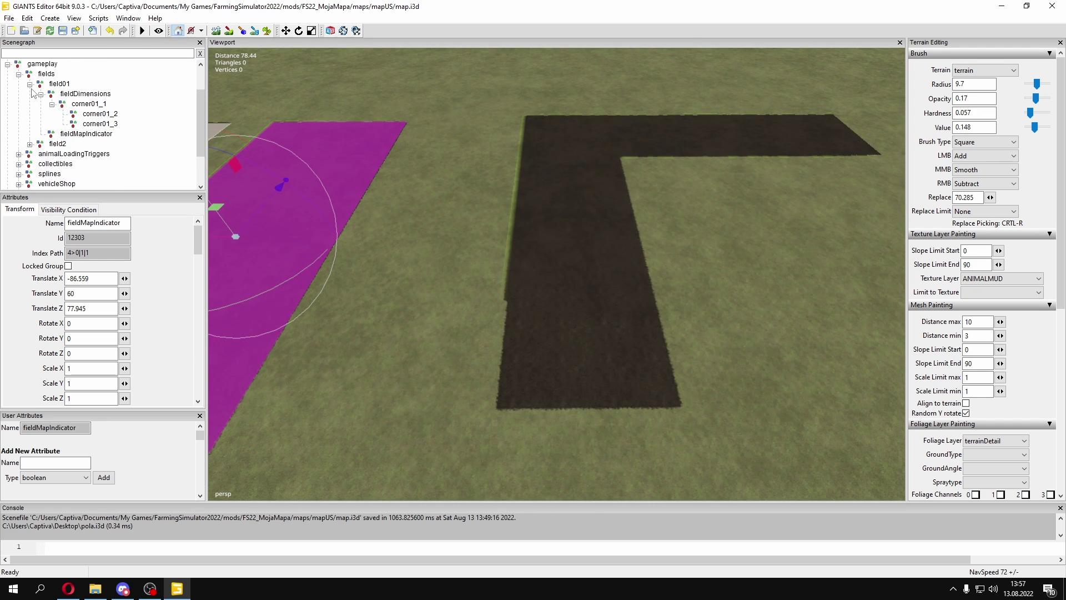
pyautogui.click(30, 84)
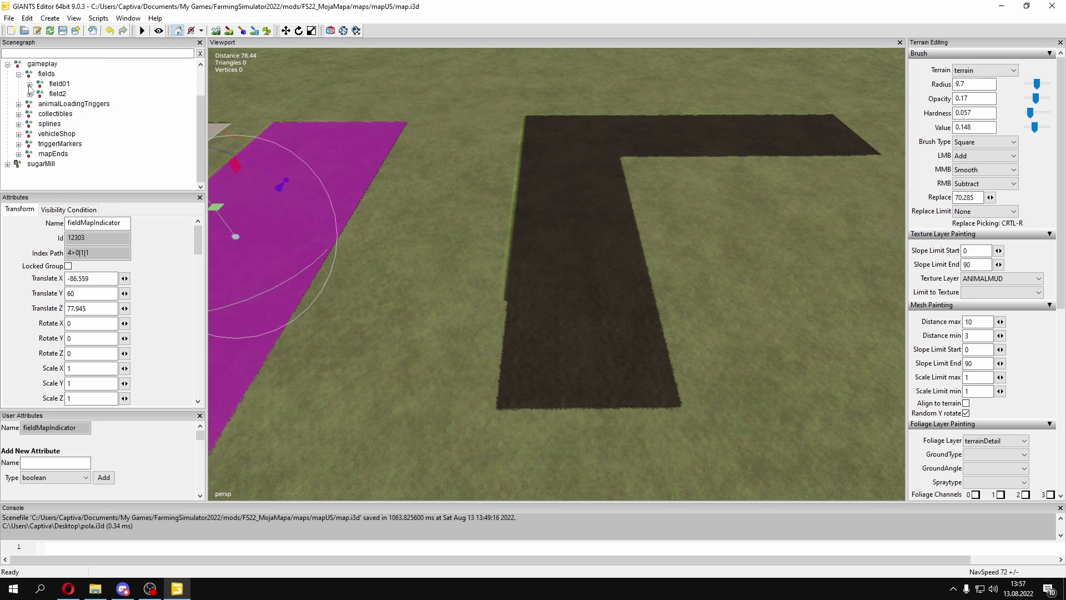
pyautogui.click(60, 83)
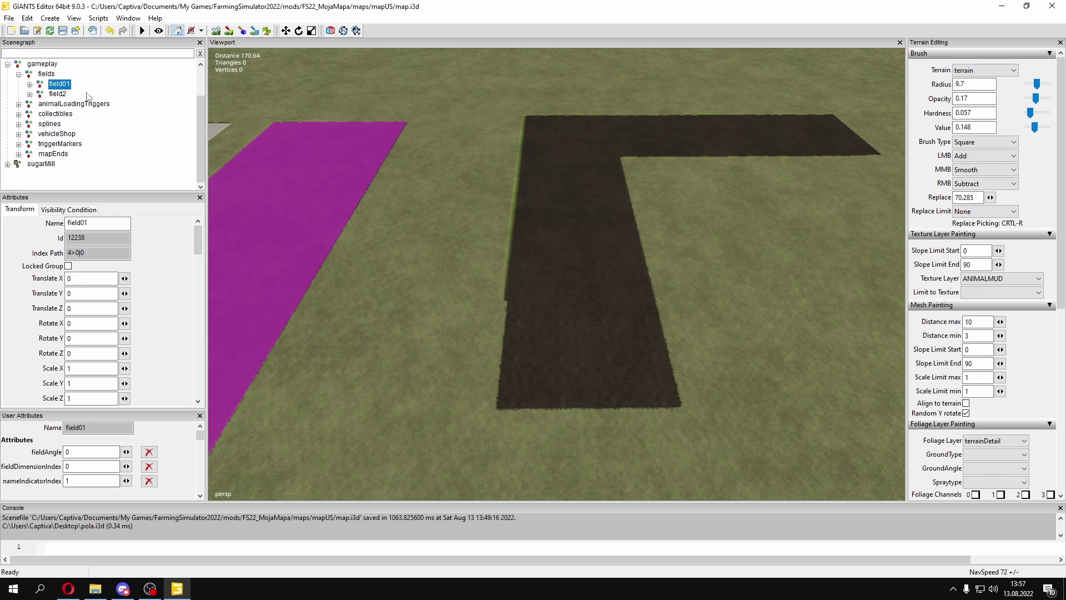
pyautogui.click(59, 94)
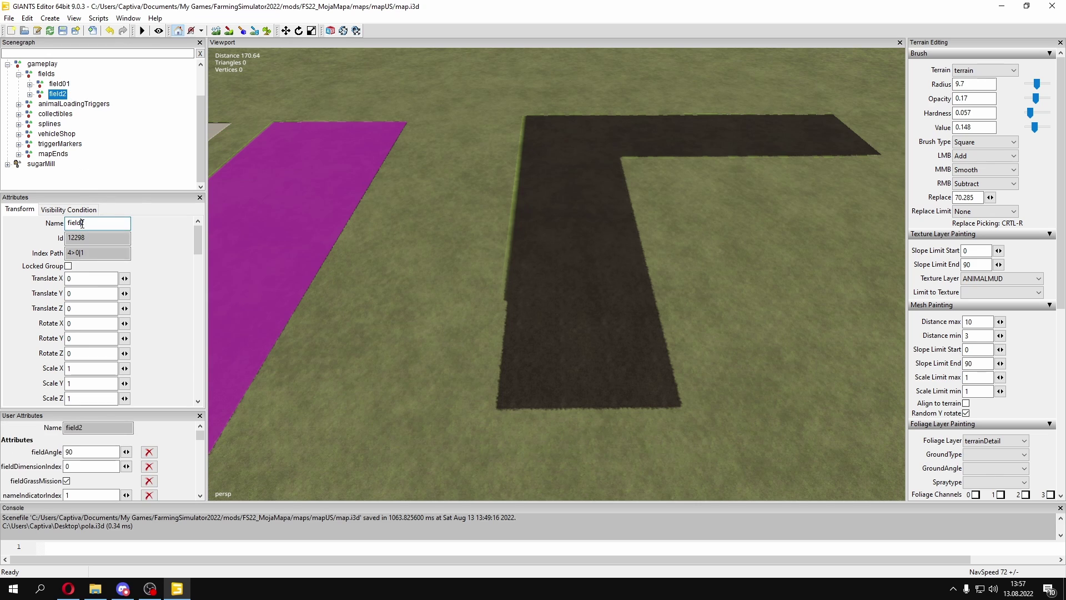
pyautogui.press('Return')
# - Compare the attributes of the field01 and field02 groups
pyautogui.click(60, 83)
pyautogui.click(59, 94)
pyautogui.click(59, 85)
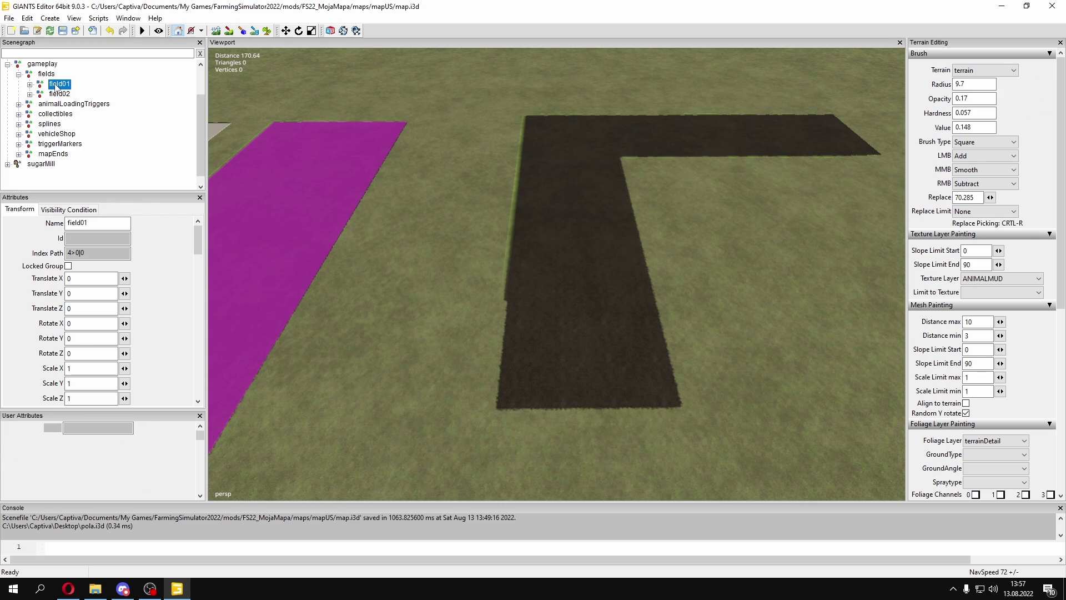
# - Duplicate the field01 group in the scene hierarchy and rename the copy as field03
pyautogui.hotkey('ctrl', 'd')
pyautogui.click(96, 224)
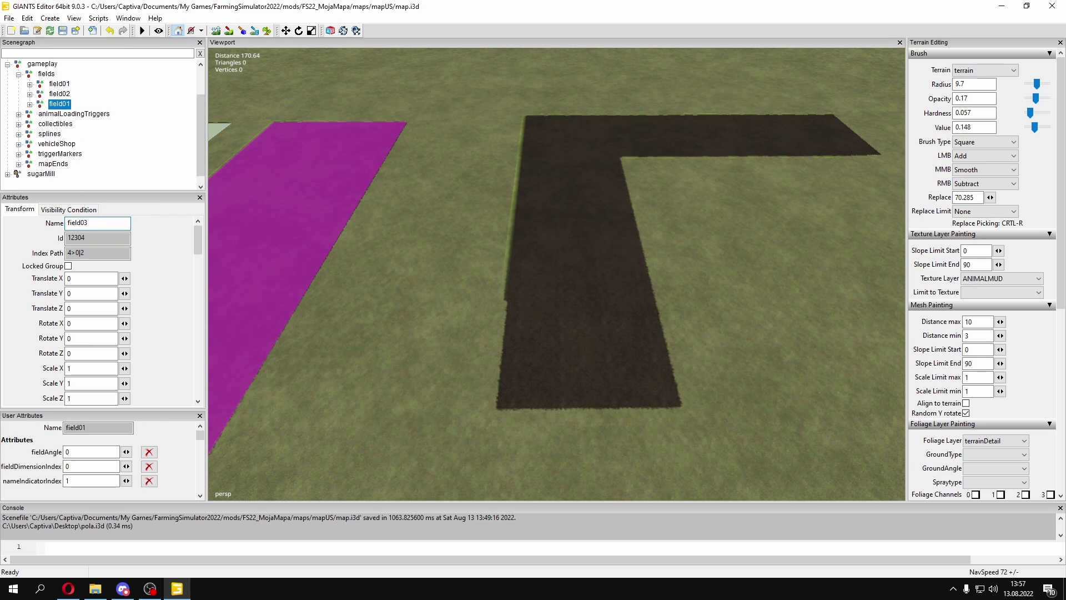
pyautogui.press('Return')
# - Place field03's corner01_1 interactively on the L-shaped field's short end edge, at the outer corner, about X -129.7, Z 49.7
pyautogui.click(29, 105)
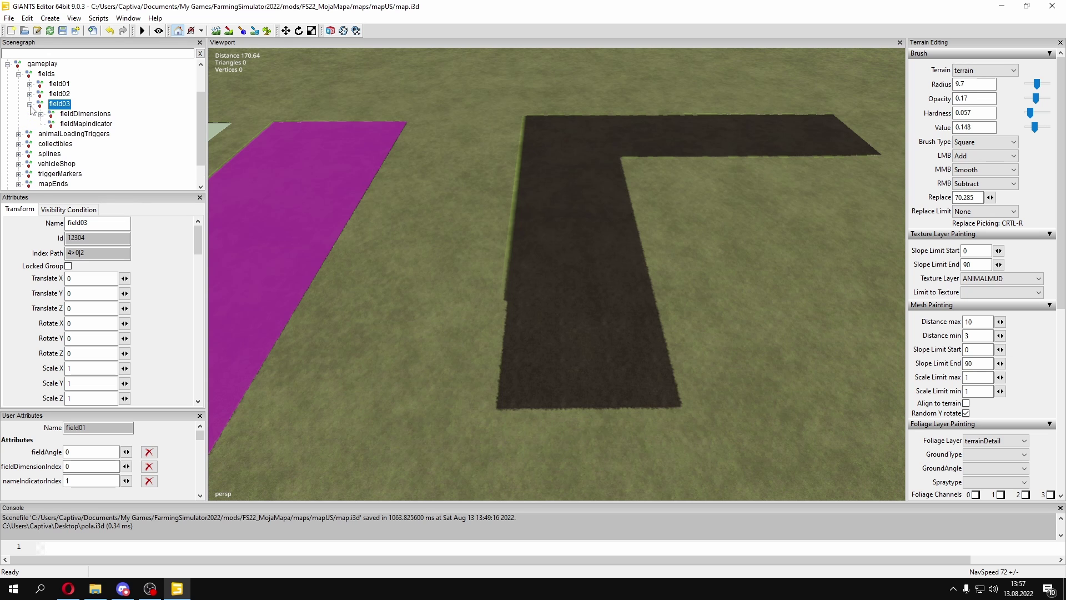
pyautogui.click(41, 114)
pyautogui.click(81, 124)
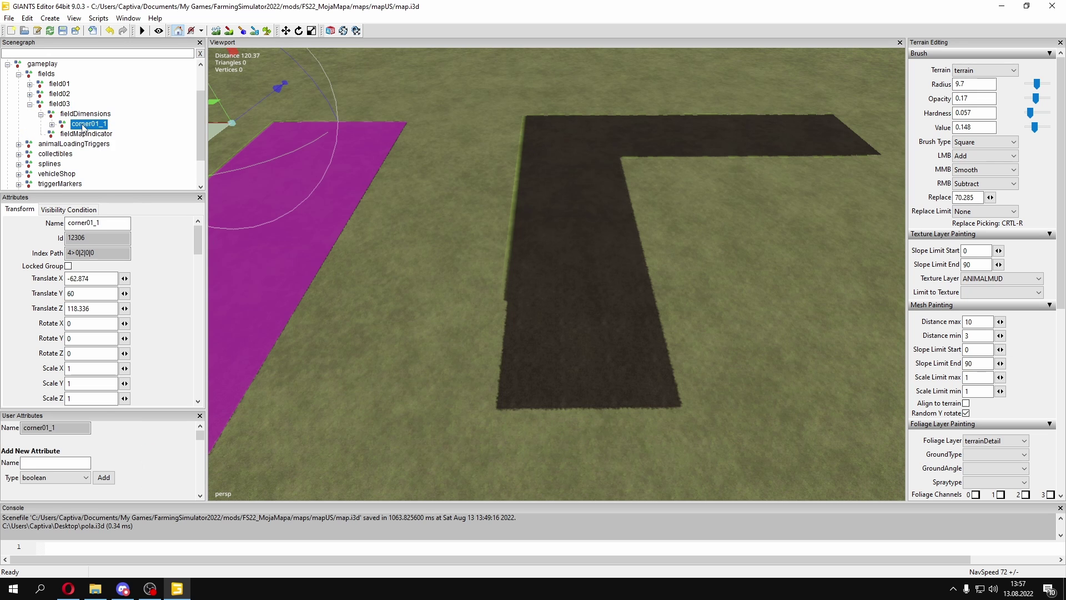
pyautogui.keyDown('alt'); pyautogui.moveTo(633, 195); pyautogui.dragTo(623, 296, button='middle'); pyautogui.keyUp('alt')
pyautogui.scroll(3, 623, 295)
pyautogui.keyDown('alt'); pyautogui.moveTo(623, 295); pyautogui.dragTo(545, 261); pyautogui.keyUp('alt')
pyautogui.keyDown('alt'); pyautogui.moveTo(545, 261); pyautogui.dragTo(678, 221, button='middle'); pyautogui.keyUp('alt')
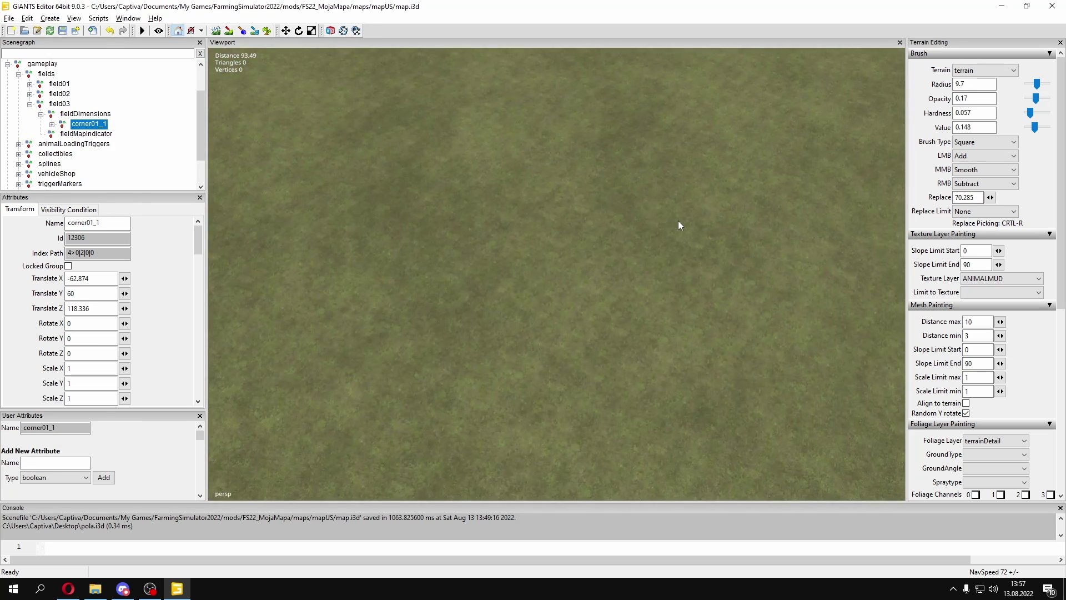
pyautogui.keyDown('alt'); pyautogui.moveTo(678, 221); pyautogui.dragTo(470, 234); pyautogui.keyUp('alt')
pyautogui.moveTo(470, 239); pyautogui.dragTo(546, 265, button='middle')
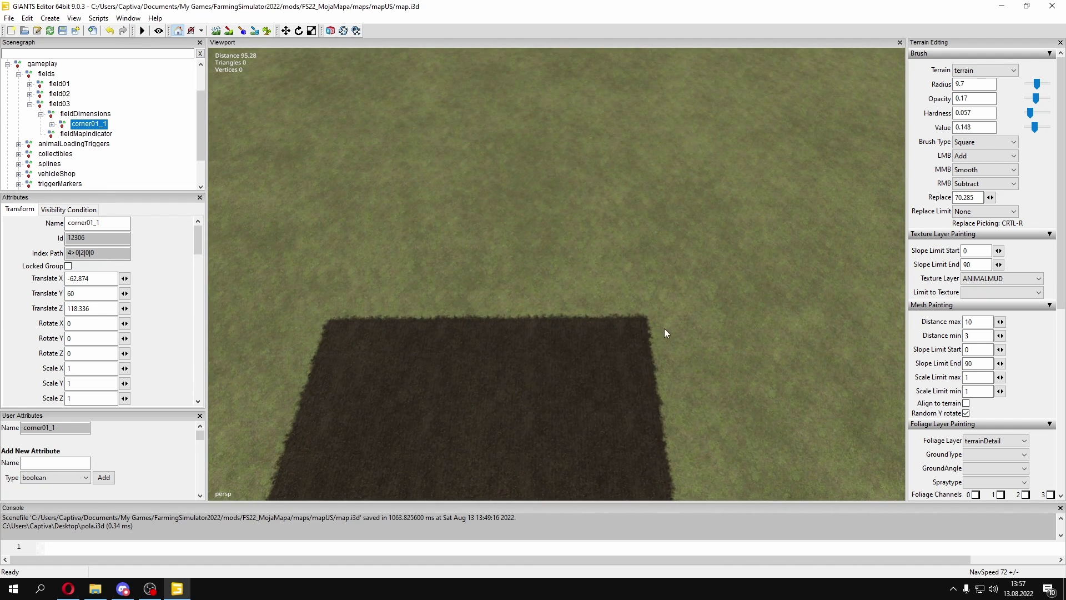
pyautogui.hotkey('ctrl', 'b')
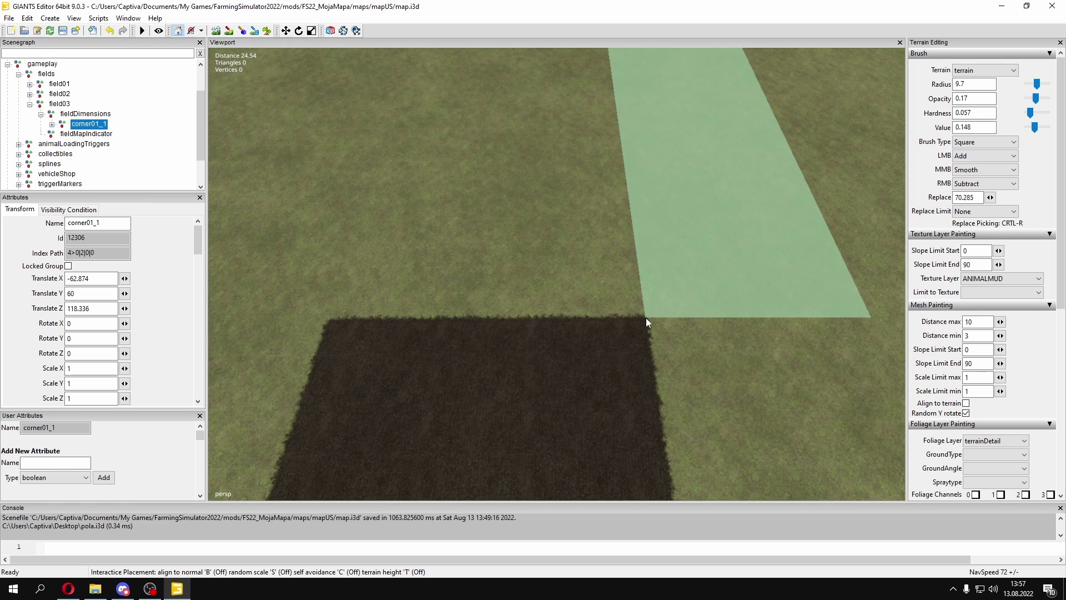
pyautogui.click(645, 317)
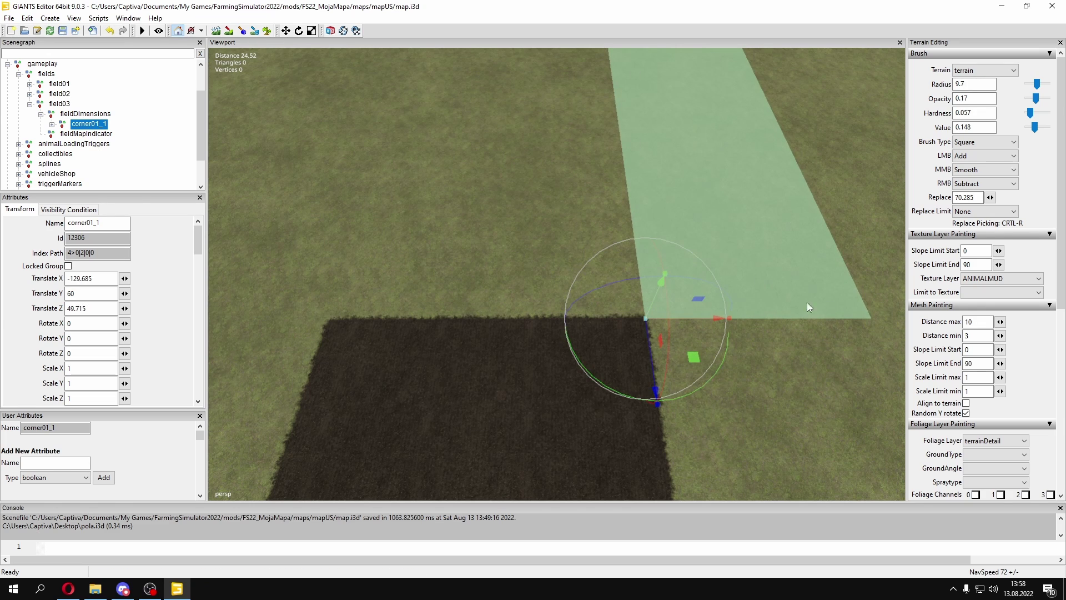
# - Place field03's corner01_2 at the other corner of the same short end edge, at about X -19.2, Z 0.1
pyautogui.click(52, 125)
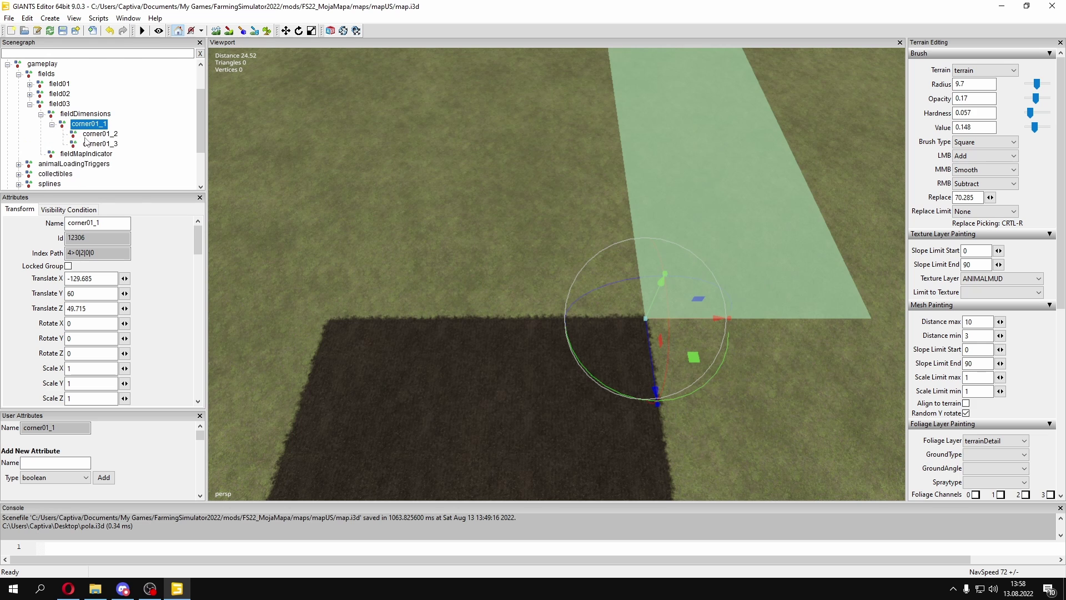
pyautogui.click(91, 134)
pyautogui.keyDown('alt'); pyautogui.moveTo(439, 232); pyautogui.dragTo(500, 210, button='middle'); pyautogui.keyUp('alt')
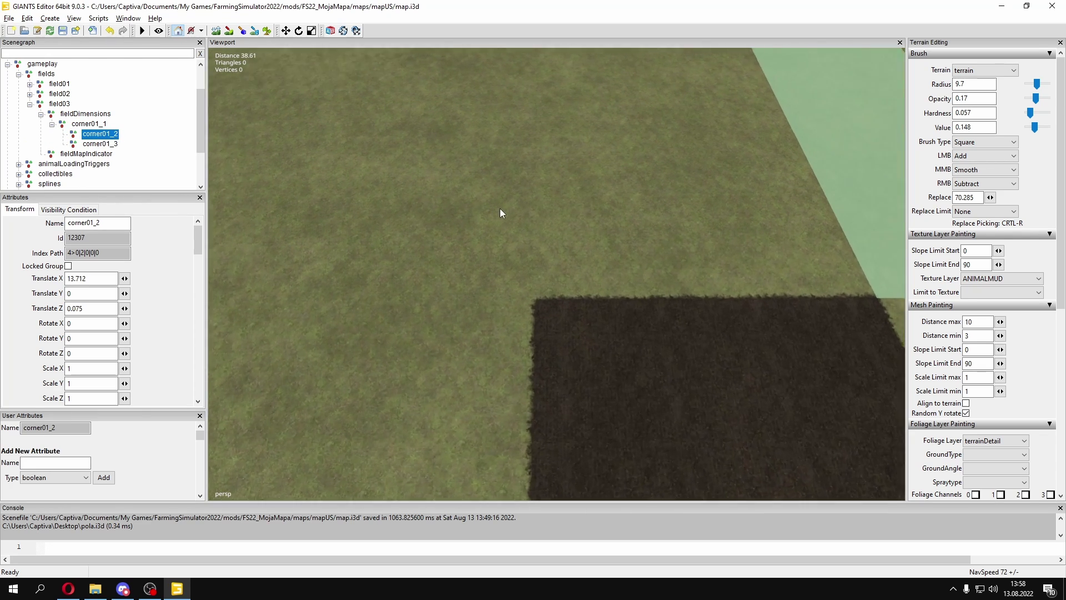
pyautogui.scroll(2, 500, 207)
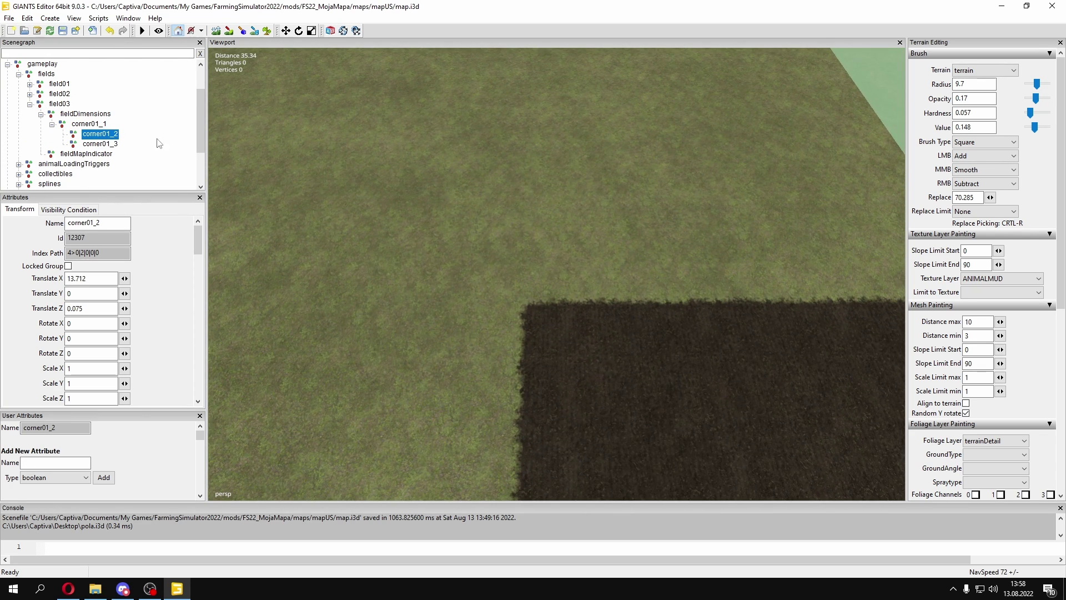
pyautogui.scroll(5, 531, 308)
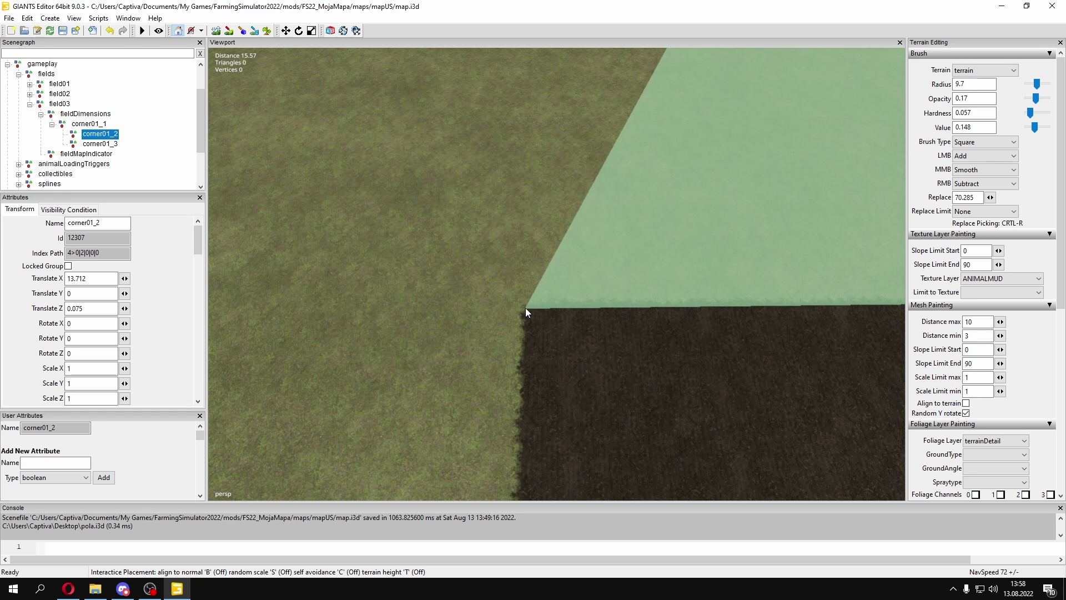
pyautogui.click(525, 307)
# - Place field03's corner01_3 on the L's outer edge opposite the inside bend, at about X -18.6, Z 71.8, to cover the first leg
pyautogui.scroll(-8, 668, 203)
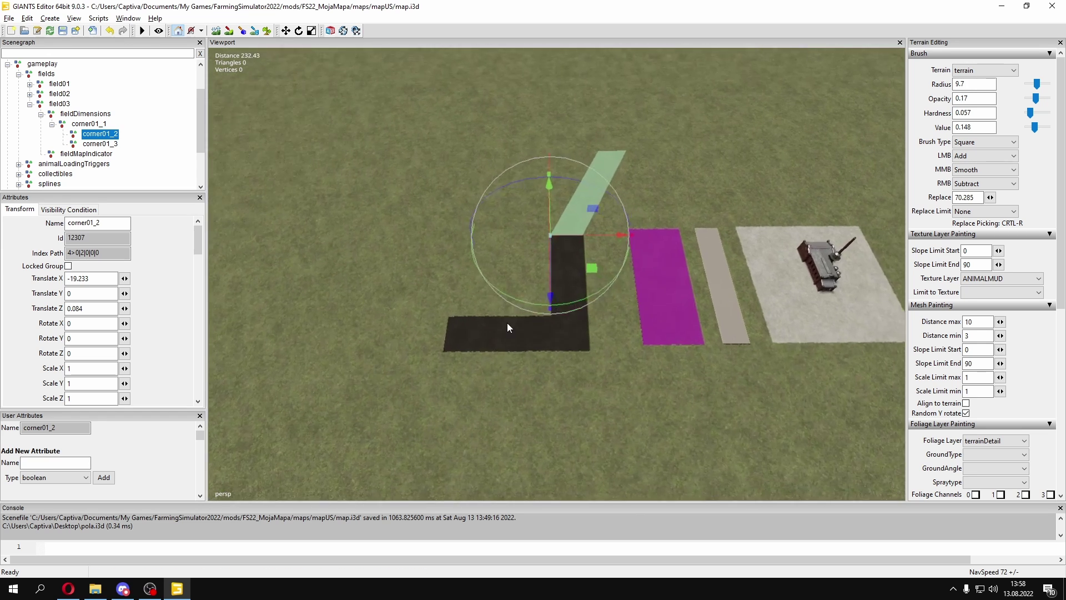
pyautogui.scroll(4, 507, 322)
pyautogui.scroll(1, 561, 187)
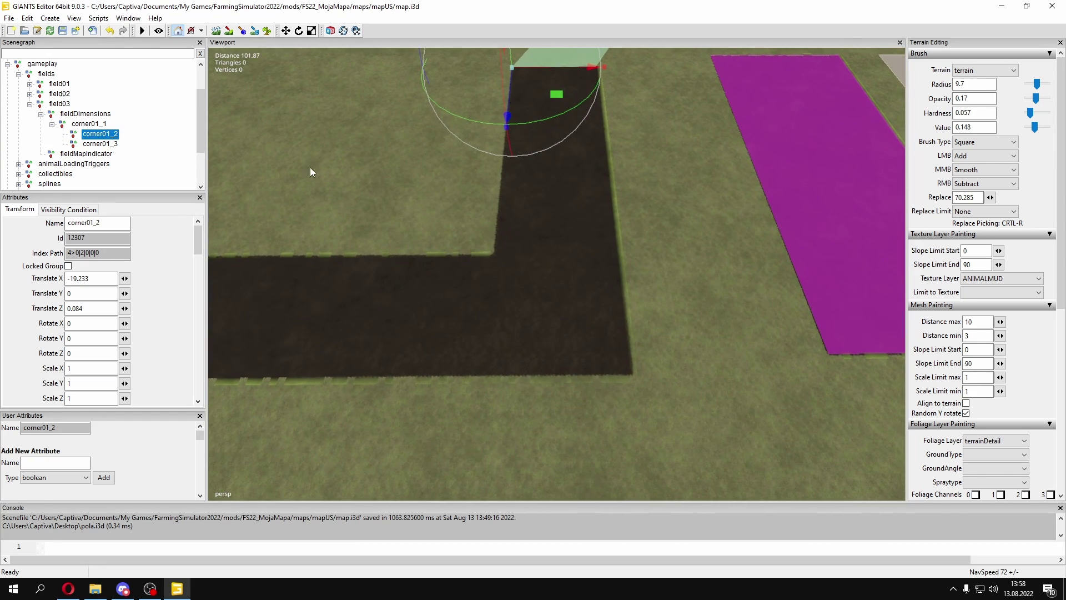
pyautogui.click(105, 143)
pyautogui.keyDown('alt'); pyautogui.moveTo(497, 275); pyautogui.dragTo(485, 275, button='middle'); pyautogui.keyUp('alt')
pyautogui.scroll(1, 485, 275)
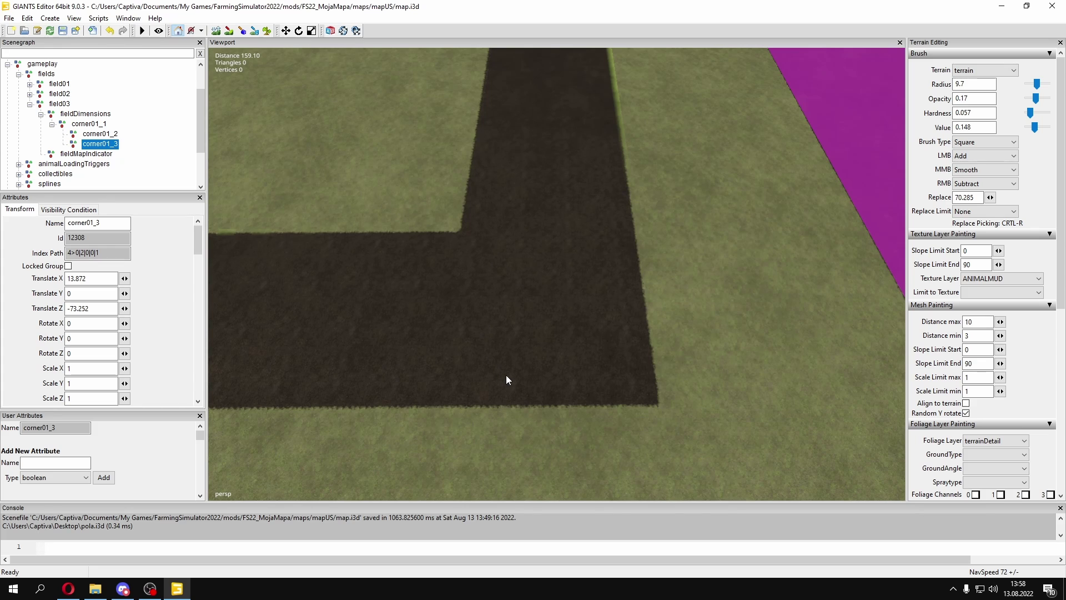
pyautogui.hotkey('ctrl', 'b')
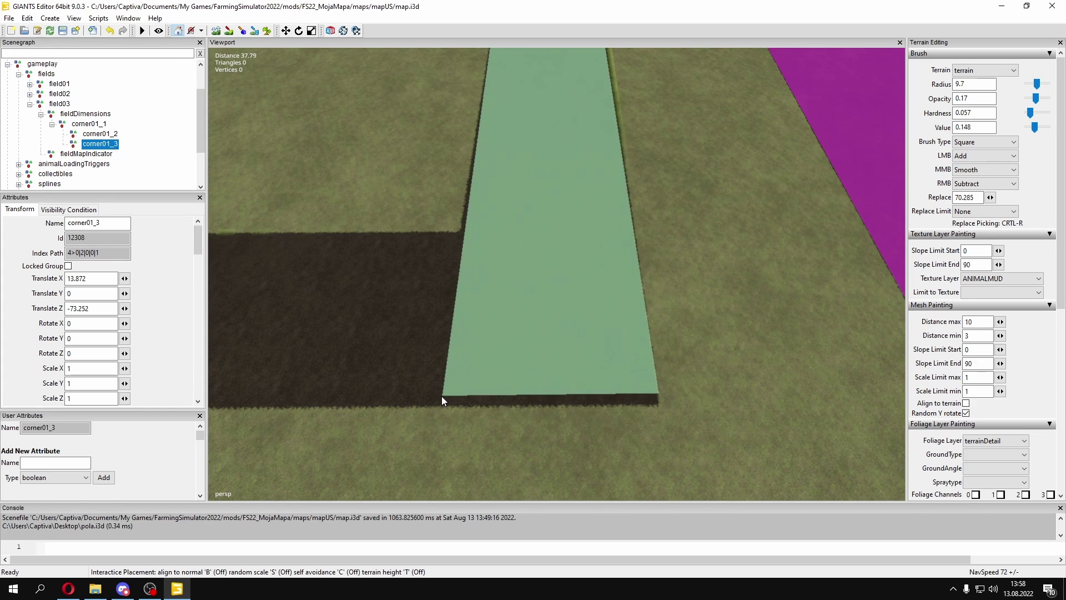
pyautogui.moveTo(437, 399); pyautogui.dragTo(439, 407)
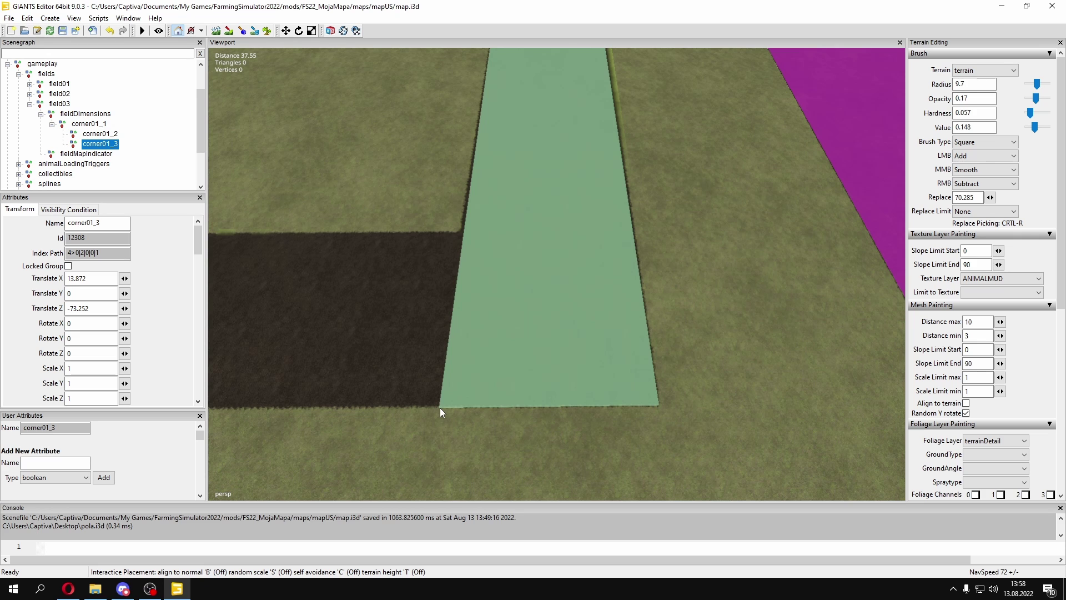
pyautogui.click(439, 408)
# - Duplicate field03's corner01_1 and place the copy at the first area's corner on the outer edge, at about X -148.2, Z 121.5
pyautogui.keyDown('alt'); pyautogui.moveTo(441, 407); pyautogui.dragTo(531, 296); pyautogui.keyUp('alt')
pyautogui.scroll(-3, 532, 300)
pyautogui.keyDown('alt'); pyautogui.moveTo(531, 296); pyautogui.dragTo(519, 296, button='middle'); pyautogui.keyUp('alt')
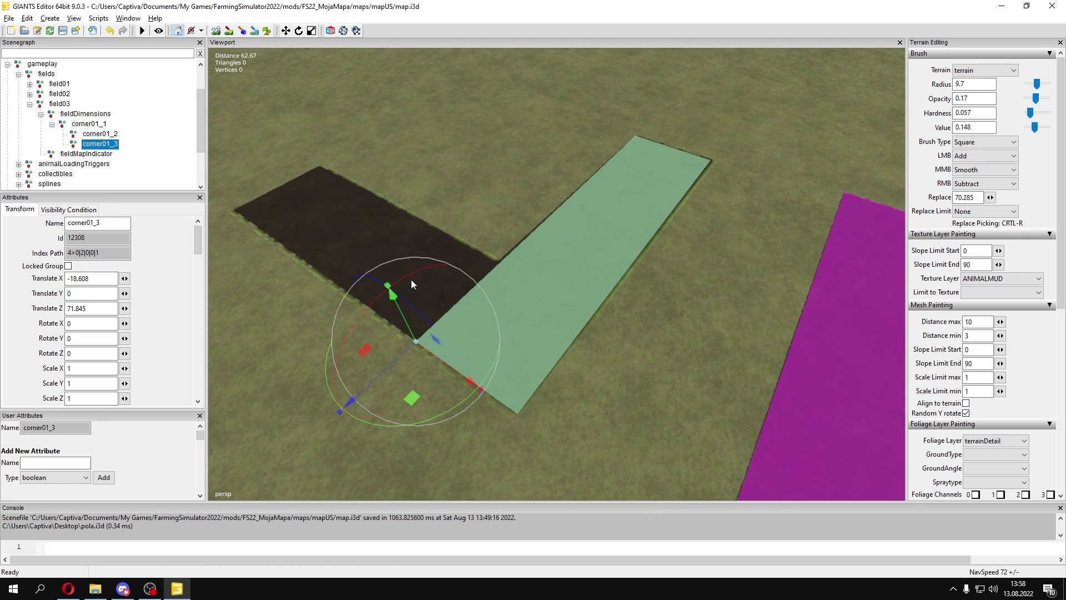
pyautogui.click(52, 124)
pyautogui.click(94, 125)
pyautogui.keyDown('alt'); pyautogui.moveTo(596, 224); pyautogui.dragTo(491, 251); pyautogui.keyUp('alt')
pyautogui.scroll(3, 532, 237)
pyautogui.moveTo(491, 251); pyautogui.dragTo(519, 215, button='right')
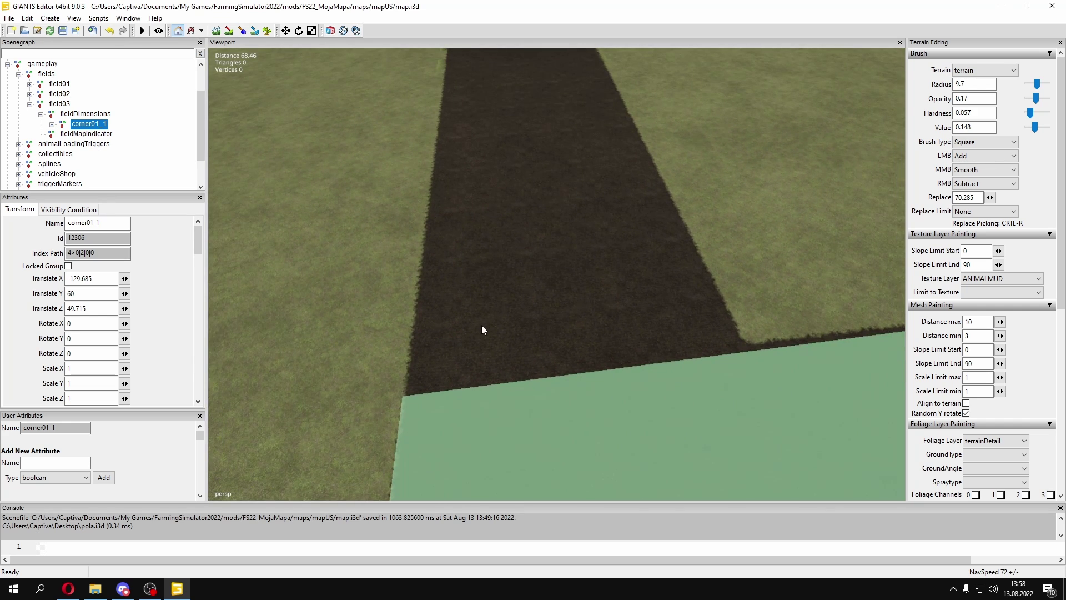
pyautogui.hotkey('ctrl', 'd')
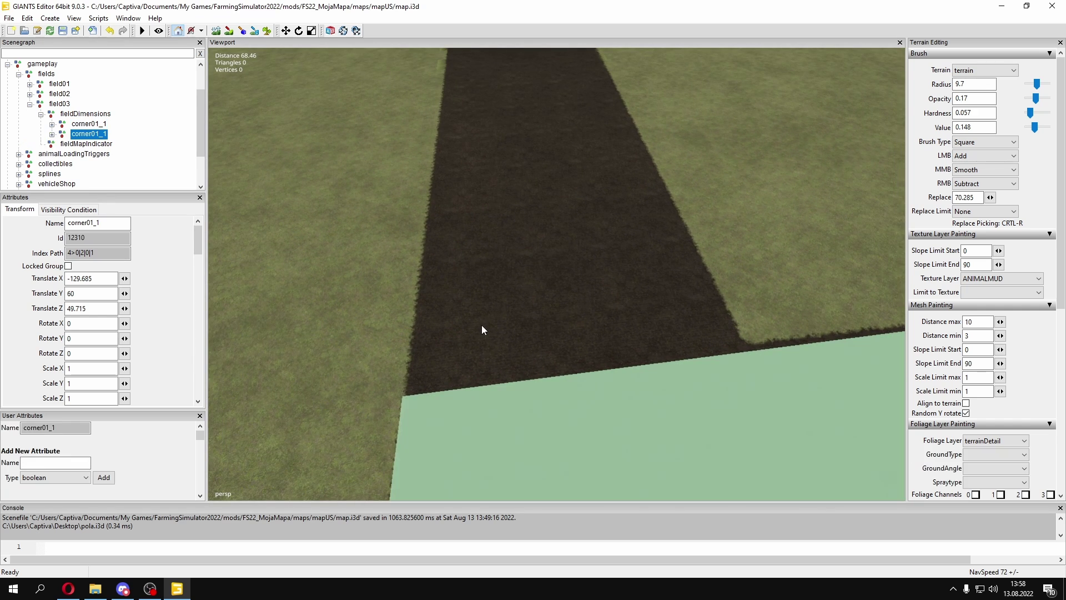
pyautogui.hotkey('ctrl', 'b')
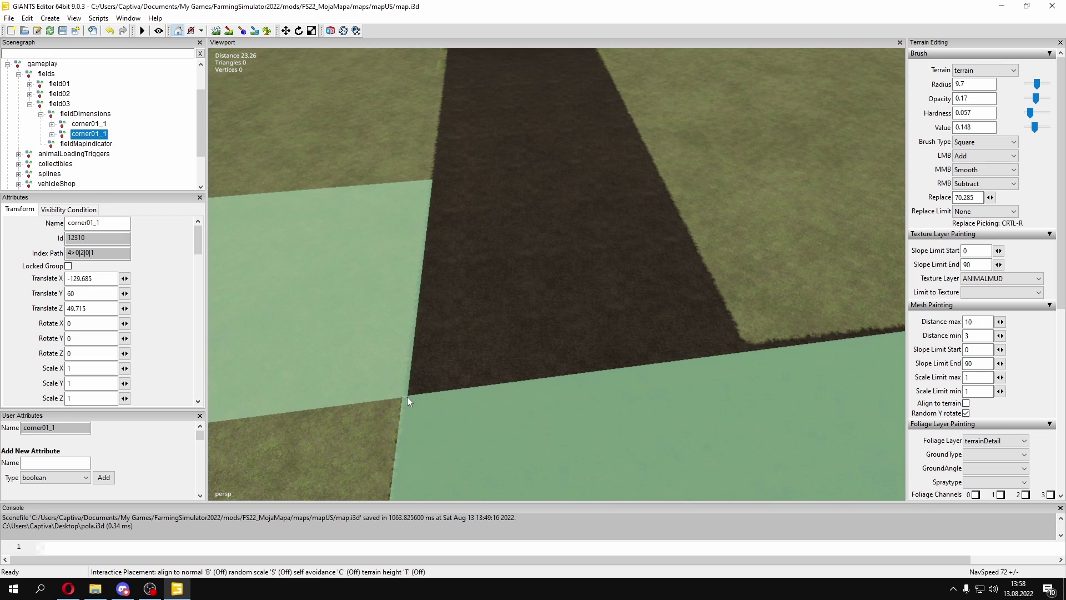
pyautogui.moveTo(403, 396); pyautogui.dragTo(404, 397)
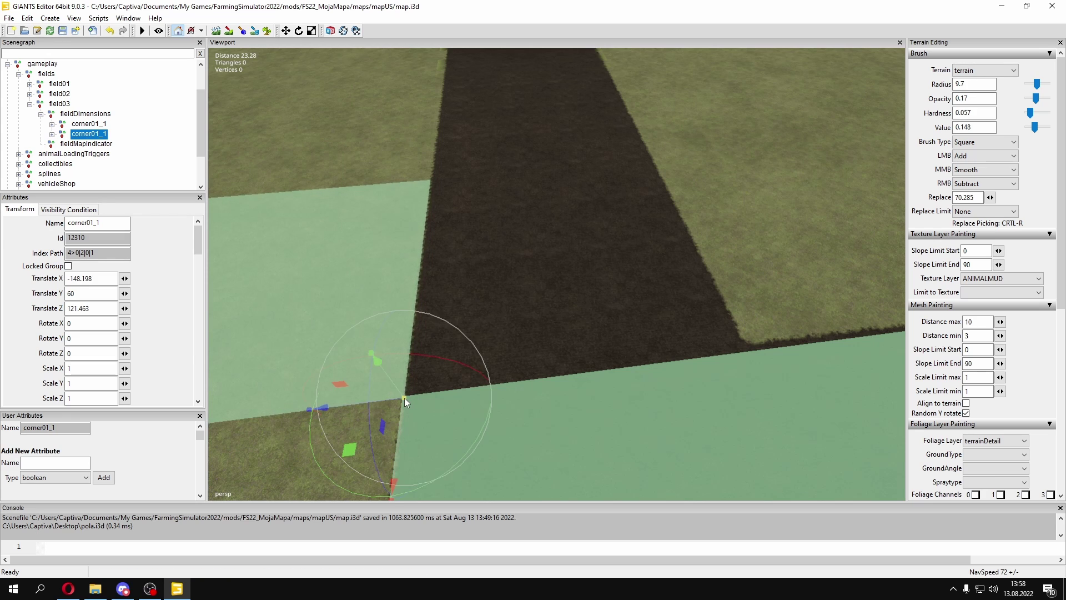
# - Place the duplicated area's corner01_2 on the first area's edge beside the L's inside bend, at about X -0.3, Z -19.5
pyautogui.click(52, 134)
pyautogui.click(99, 144)
pyautogui.keyDown('alt'); pyautogui.moveTo(772, 239); pyautogui.dragTo(630, 235, button='middle'); pyautogui.keyUp('alt')
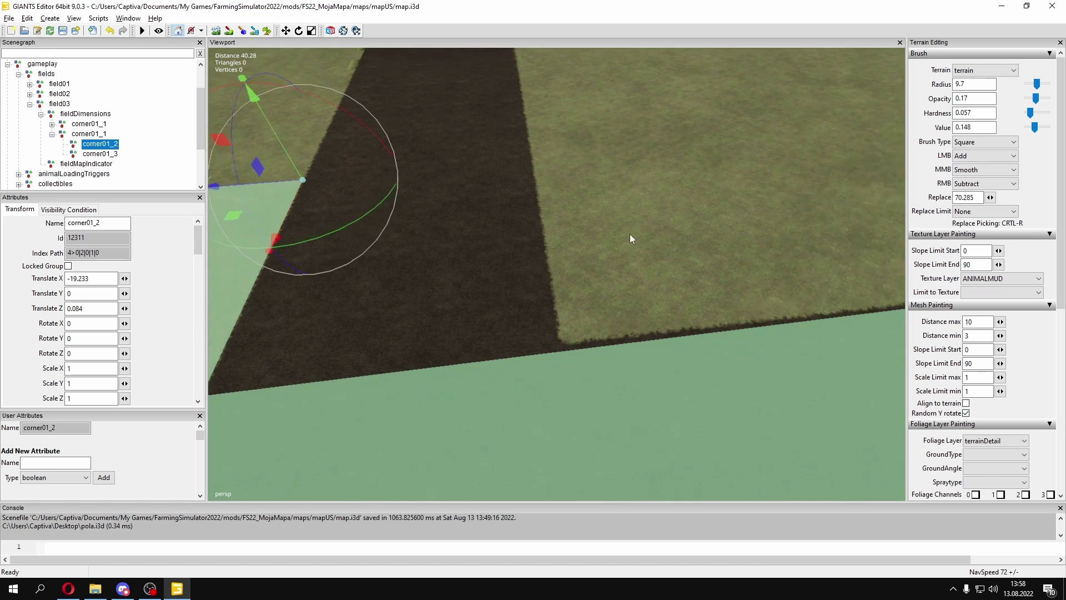
pyautogui.scroll(2, 632, 232)
pyautogui.moveTo(637, 233); pyautogui.dragTo(578, 287, button='right')
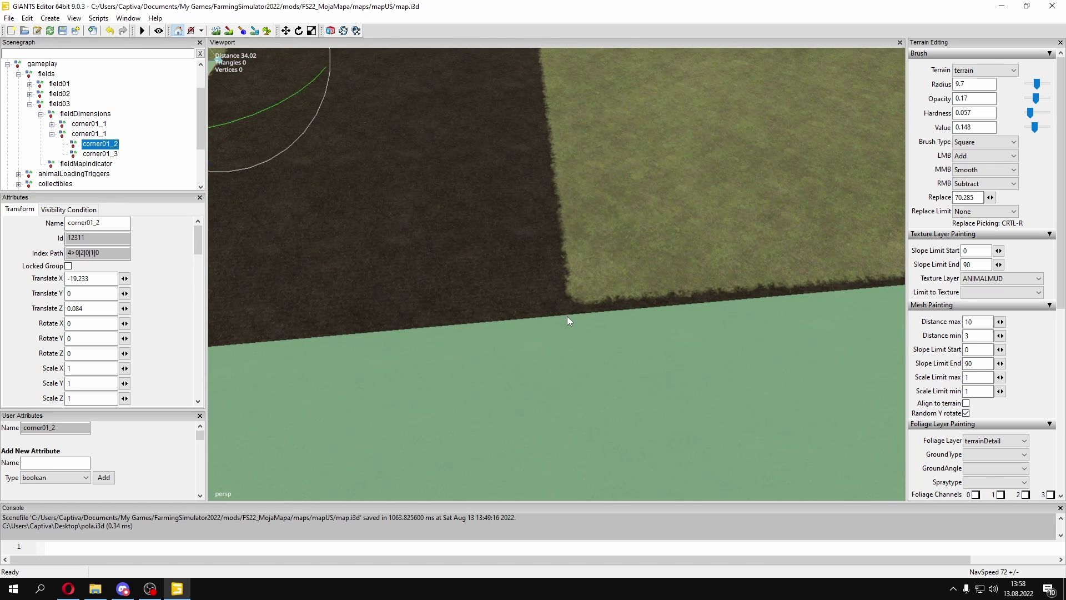
pyautogui.hotkey('ctrl', 'b')
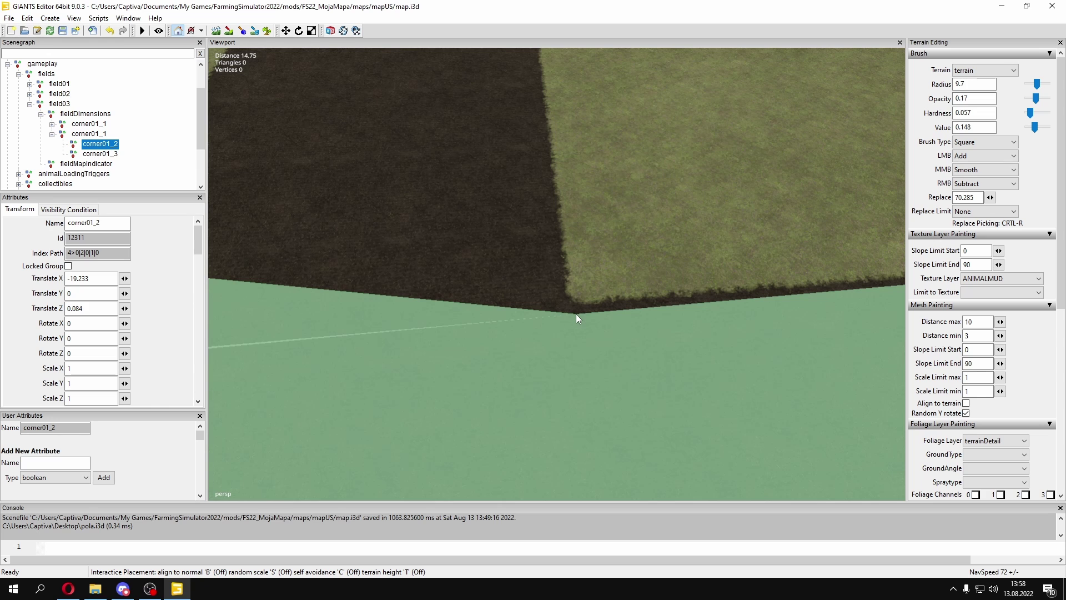
pyautogui.click(576, 314)
# - Place the duplicated area's corner01_3 at the far end of the second leg, on its inner side, at about X -53.9, Z -19.5
pyautogui.keyDown('alt'); pyautogui.moveTo(501, 122); pyautogui.dragTo(598, 284, button='middle'); pyautogui.keyUp('alt')
pyautogui.keyDown('alt'); pyautogui.moveTo(598, 284); pyautogui.dragTo(651, 258); pyautogui.keyUp('alt')
pyautogui.scroll(3, 651, 258)
pyautogui.keyDown('alt'); pyautogui.moveTo(651, 258); pyautogui.dragTo(708, 146, button='middle'); pyautogui.keyUp('alt')
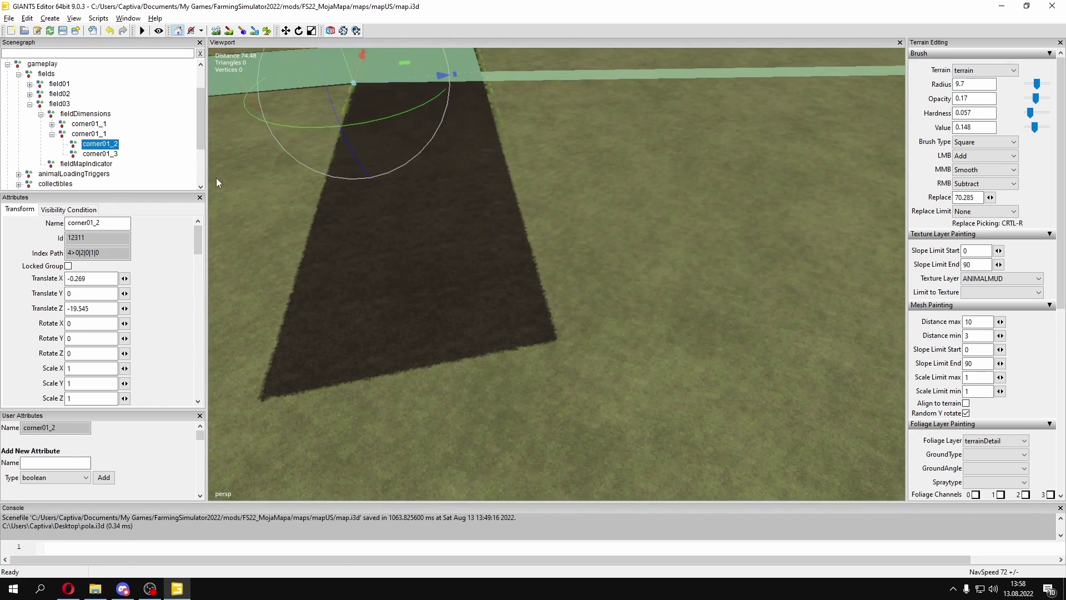
pyautogui.click(100, 154)
pyautogui.keyDown('alt'); pyautogui.moveTo(388, 237); pyautogui.dragTo(407, 236); pyautogui.keyUp('alt')
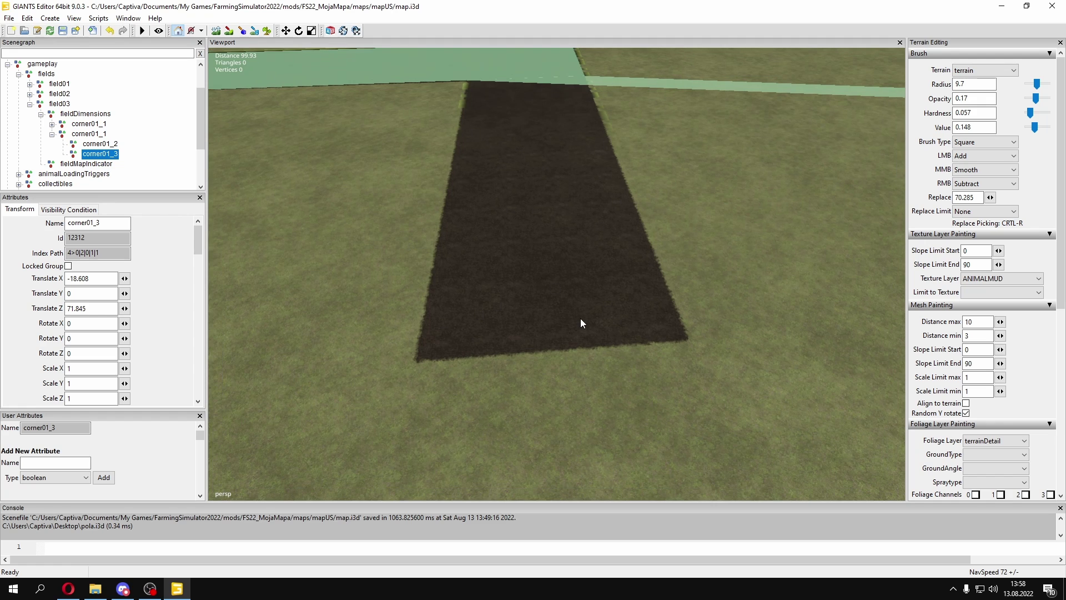
pyautogui.hotkey('ctrl', 'b')
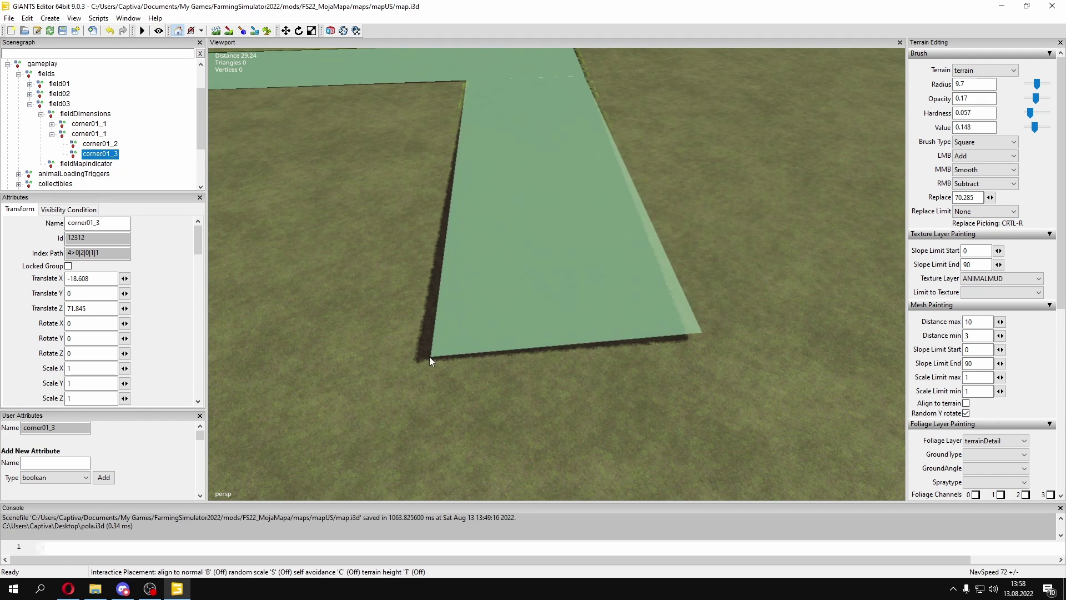
pyautogui.moveTo(420, 359); pyautogui.dragTo(404, 292)
pyautogui.click(412, 363)
# - Examine how the two field03 dimension areas cover the L-shaped painted field
pyautogui.scroll(3, 552, 275)
pyautogui.scroll(-5, 404, 292)
pyautogui.keyDown('alt'); pyautogui.moveTo(556, 324); pyautogui.dragTo(614, 318); pyautogui.keyUp('alt')
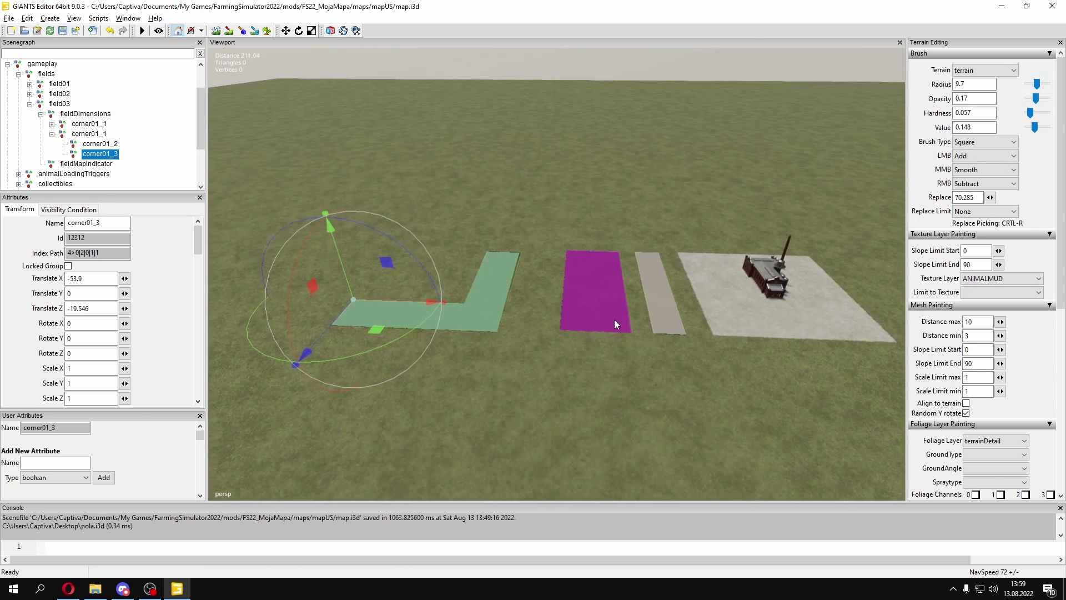
pyautogui.scroll(2, 661, 286)
pyautogui.keyDown('alt'); pyautogui.moveTo(661, 285); pyautogui.dragTo(665, 291); pyautogui.keyUp('alt')
pyautogui.scroll(3, 665, 292)
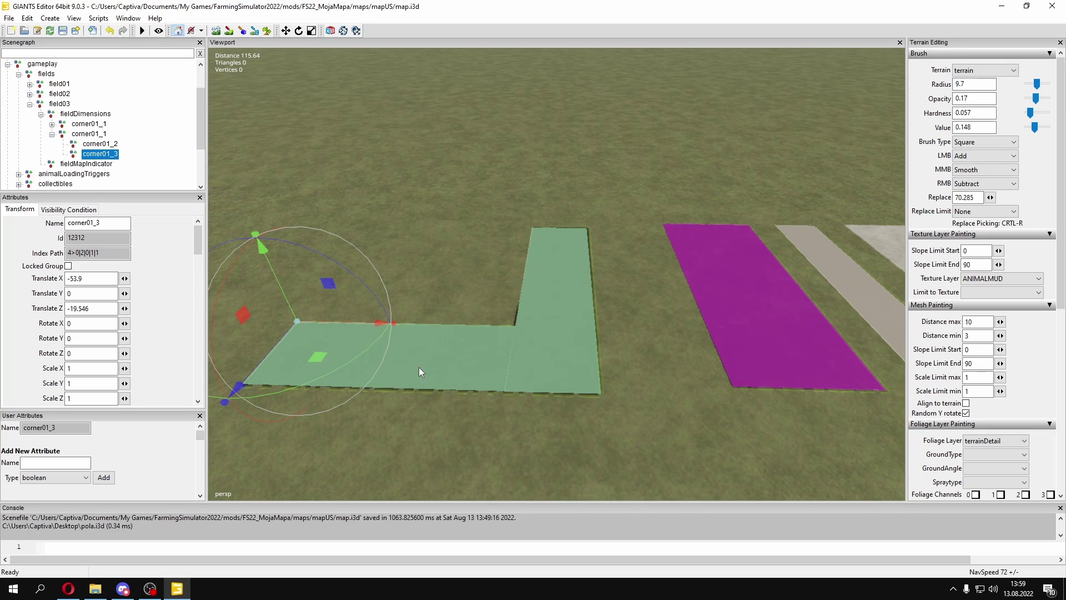
pyautogui.moveTo(418, 368); pyautogui.dragTo(614, 323, button='right')
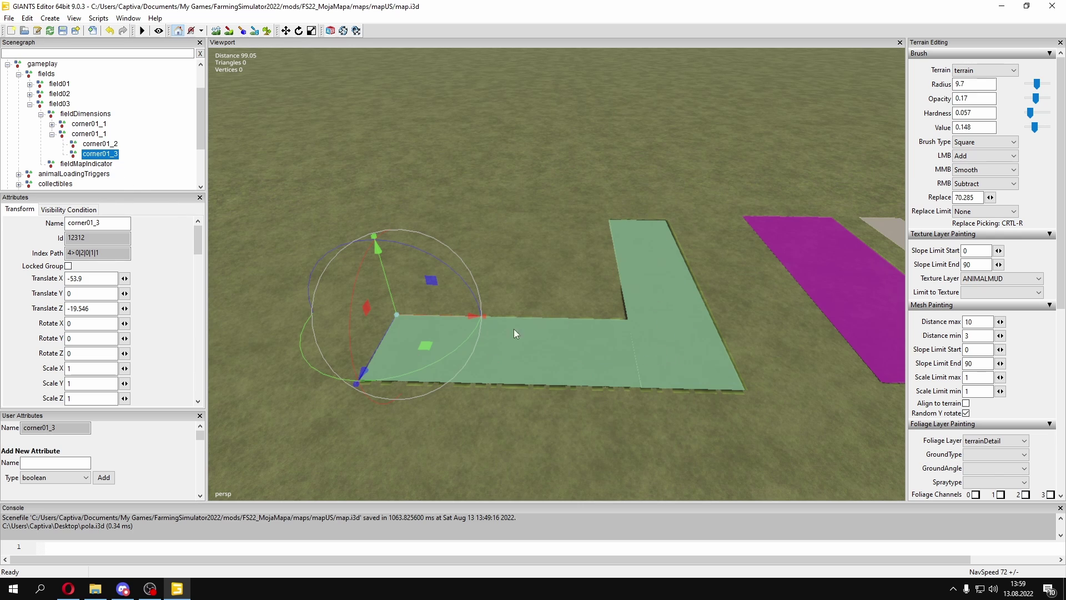
pyautogui.scroll(2, 521, 342)
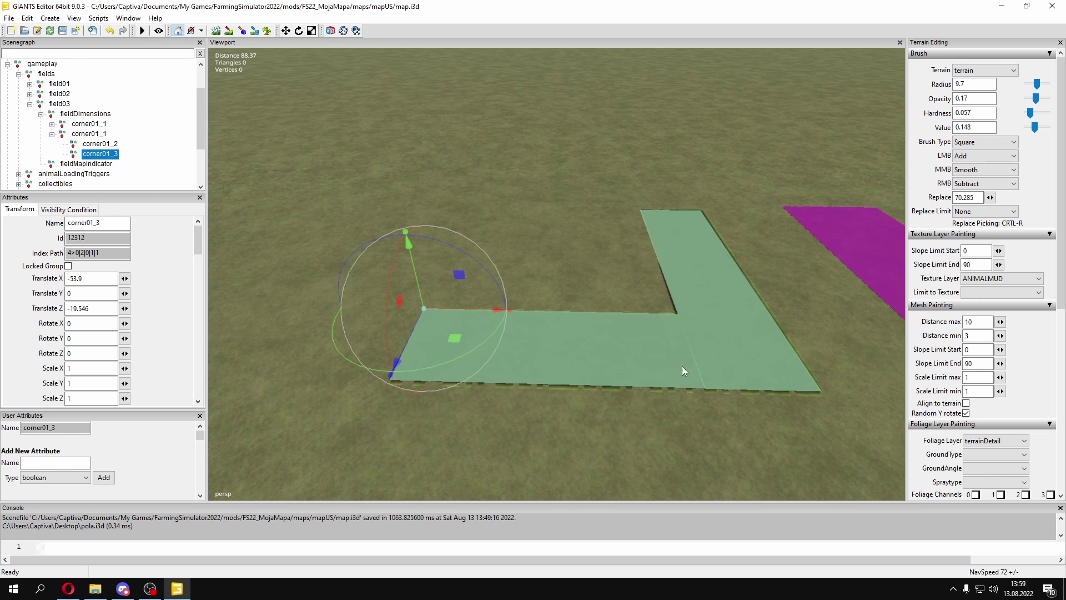
pyautogui.moveTo(682, 365); pyautogui.dragTo(560, 344, button='middle')
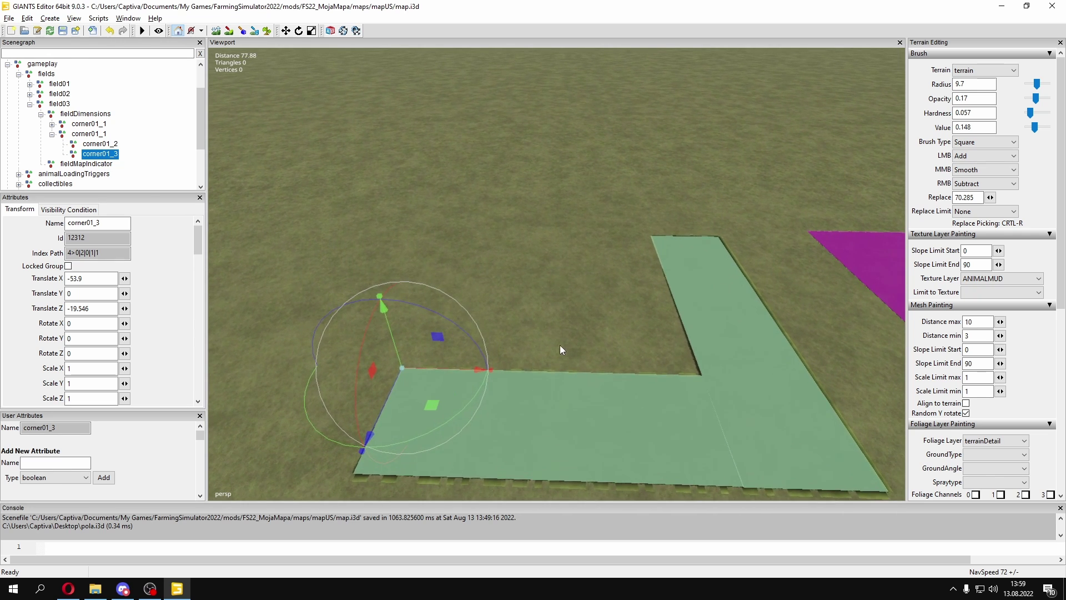
pyautogui.scroll(-5, 560, 344)
# - Place field03's fieldMapIndicator on the L-shaped field's leg at about X -165.4, Z 110.9
pyautogui.click(77, 164)
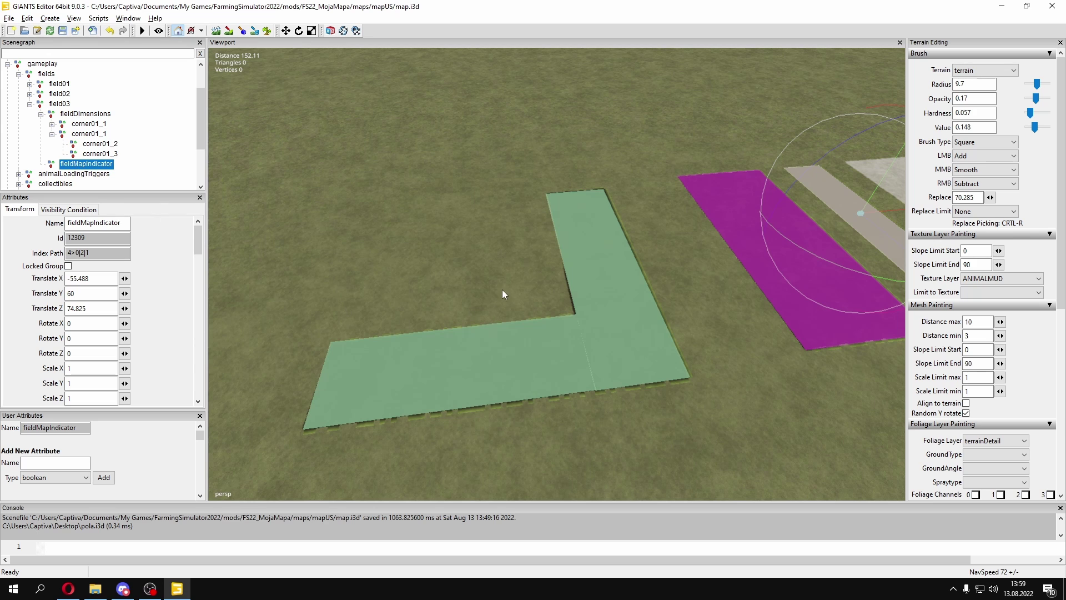
pyautogui.keyDown('alt'); pyautogui.moveTo(525, 286); pyautogui.dragTo(502, 299, button='middle'); pyautogui.keyUp('alt')
pyautogui.keyDown('alt'); pyautogui.moveTo(501, 299); pyautogui.dragTo(540, 310); pyautogui.keyUp('alt')
pyautogui.scroll(-1, 531, 321)
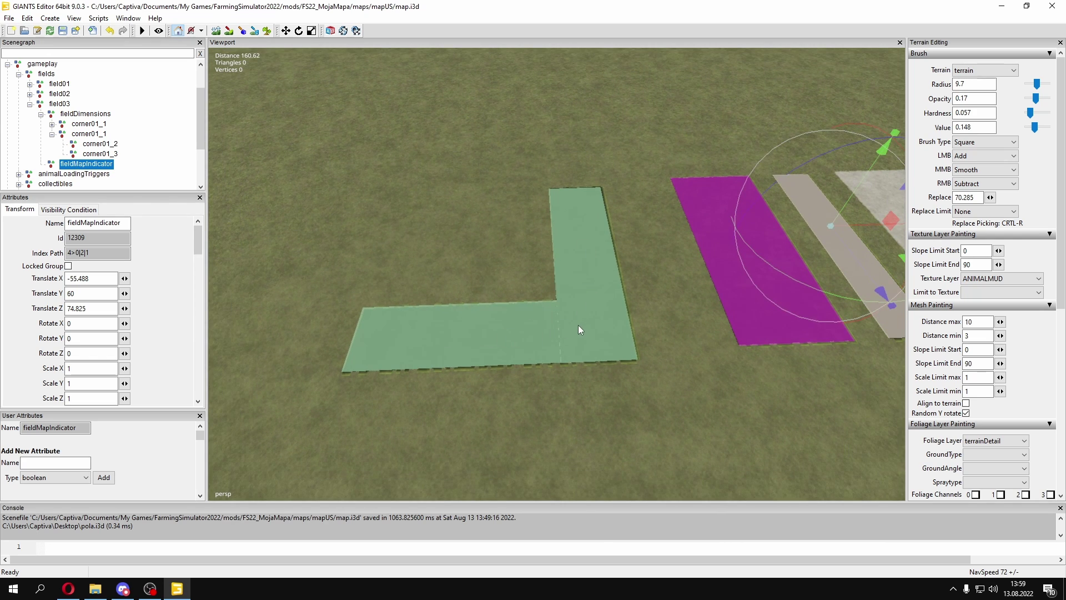
pyautogui.hotkey('ctrl', 'b')
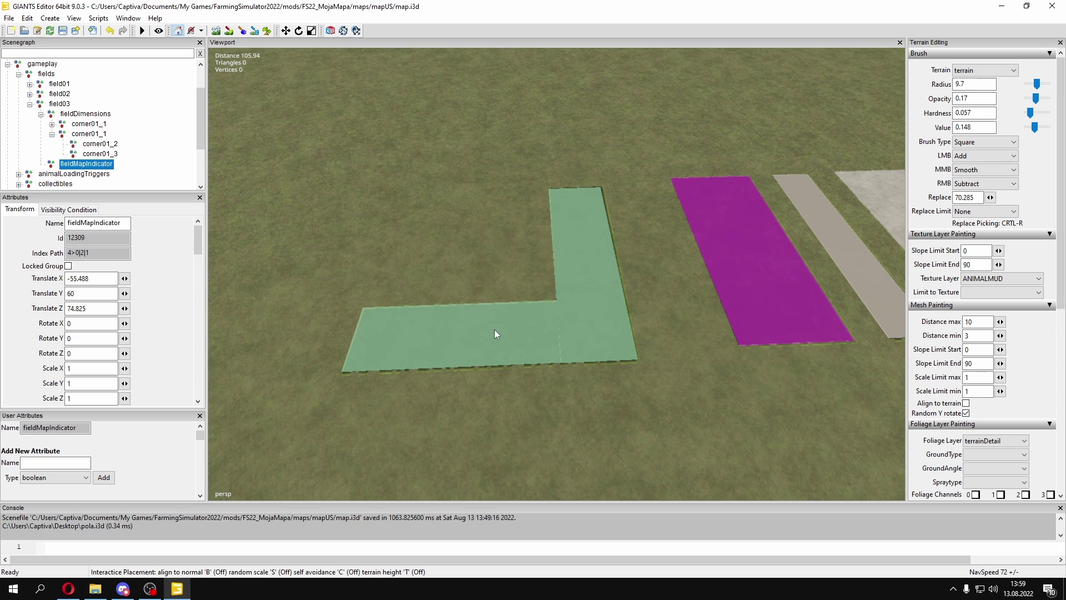
pyautogui.click(494, 329)
pyautogui.scroll(-5, 667, 275)
pyautogui.keyDown('alt'); pyautogui.moveTo(716, 266); pyautogui.dragTo(641, 274, button='middle'); pyautogui.keyUp('alt')
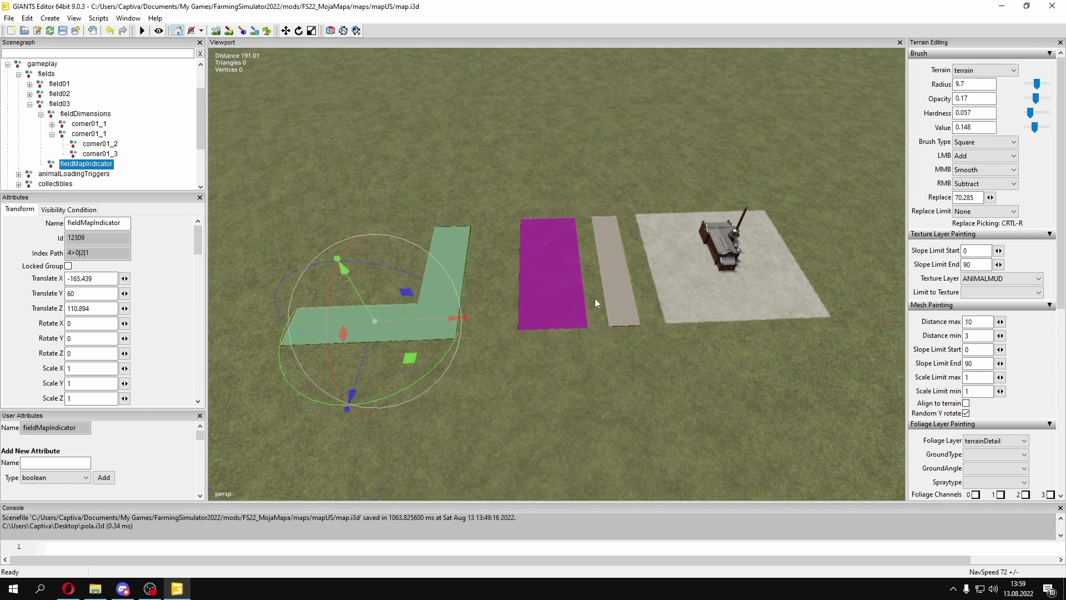
# - Paint a closed Farmland 2 outline around all three fields on the farmland info layer
pyautogui.scroll(2, 622, 339)
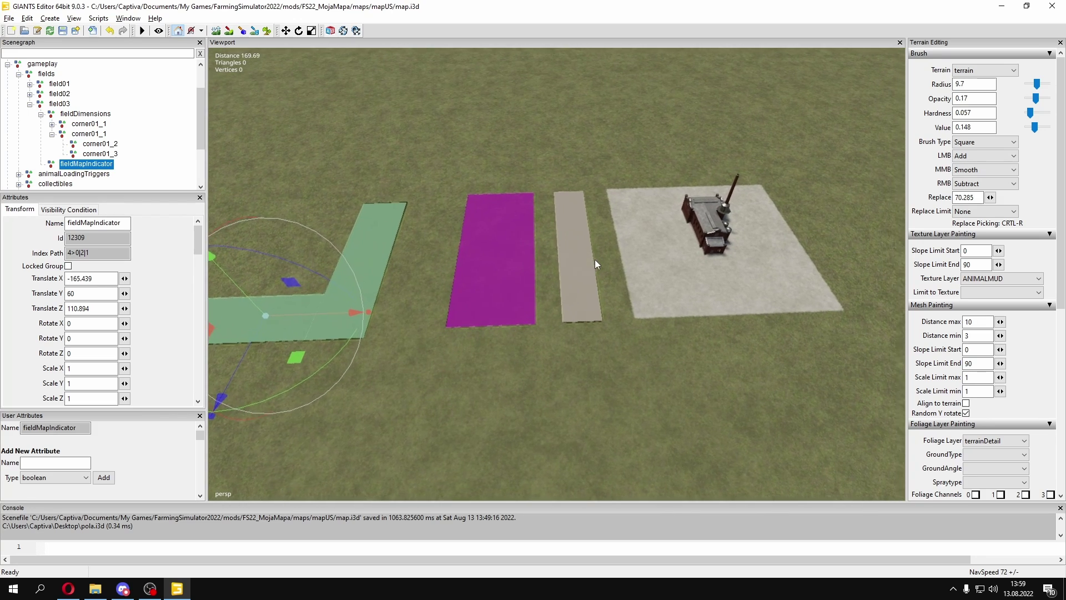
pyautogui.click(255, 31)
pyautogui.scroll(-3, 727, 258)
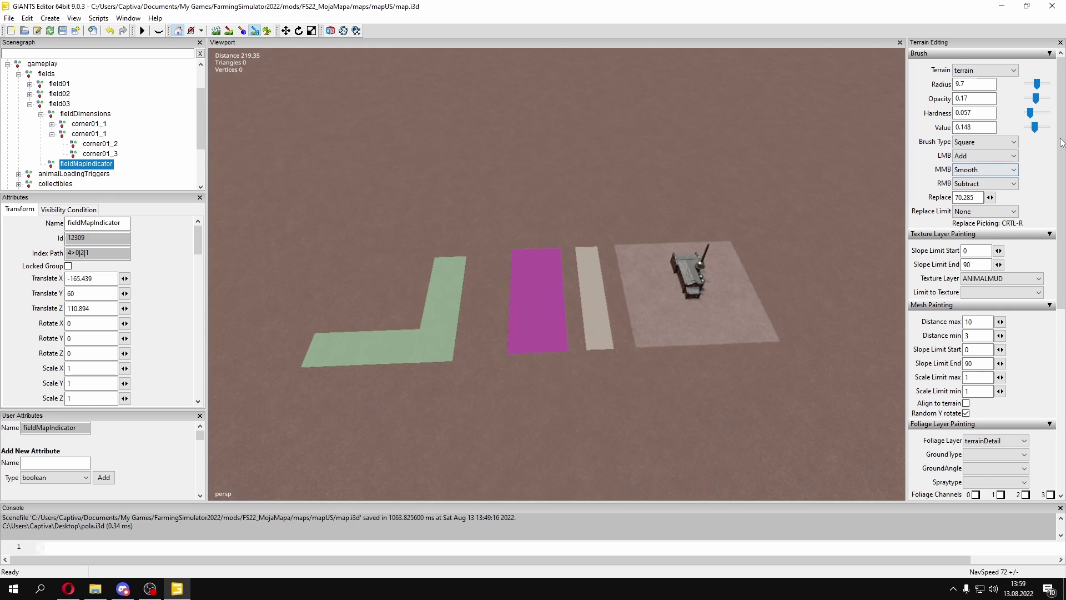
pyautogui.scroll(-5, 987, 249)
pyautogui.click(994, 303)
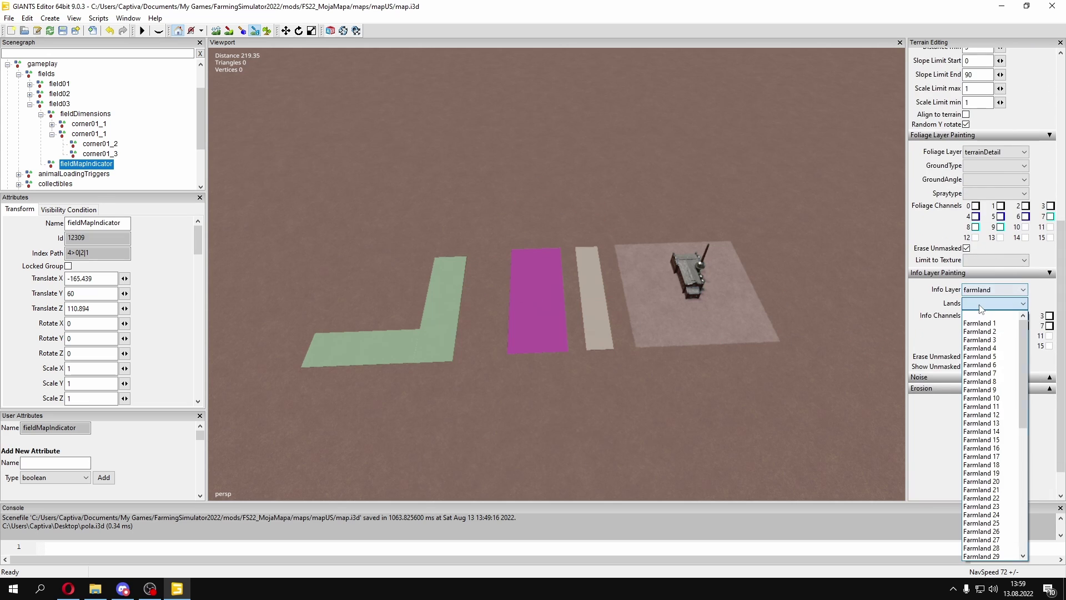
pyautogui.click(998, 332)
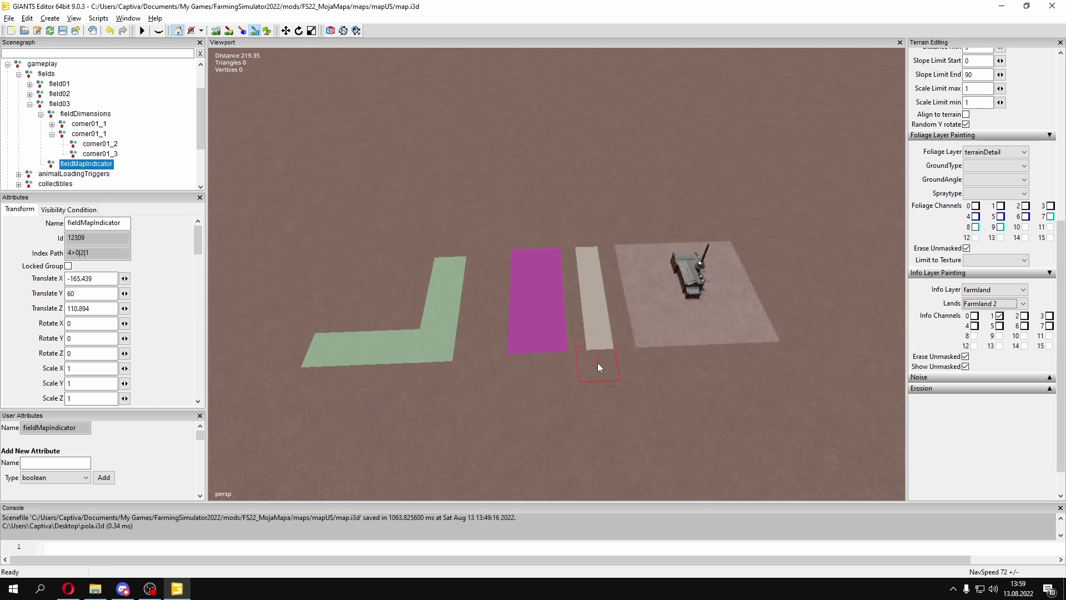
pyautogui.scroll(2, 515, 327)
pyautogui.keyDown('alt'); pyautogui.moveTo(522, 315); pyautogui.dragTo(560, 289, button='middle'); pyautogui.keyUp('alt')
pyautogui.scroll(1, 549, 294)
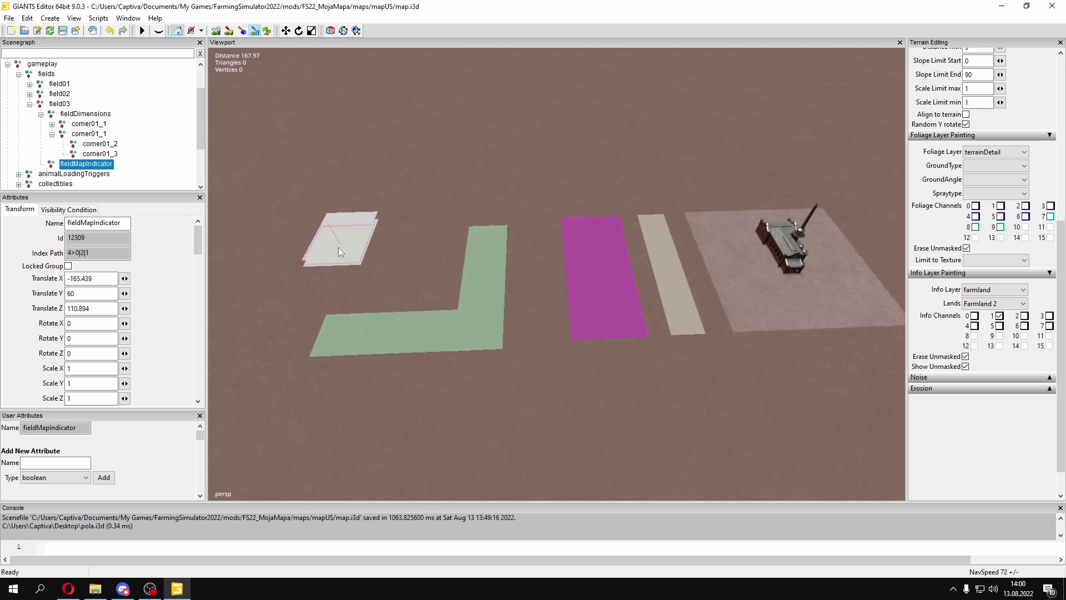
pyautogui.moveTo(339, 251)
pyautogui.mouseDown()
pyautogui.moveTo(292, 350)
pyautogui.moveTo(671, 343)
pyautogui.moveTo(697, 335)
pyautogui.moveTo(681, 275)
pyautogui.mouseUp()
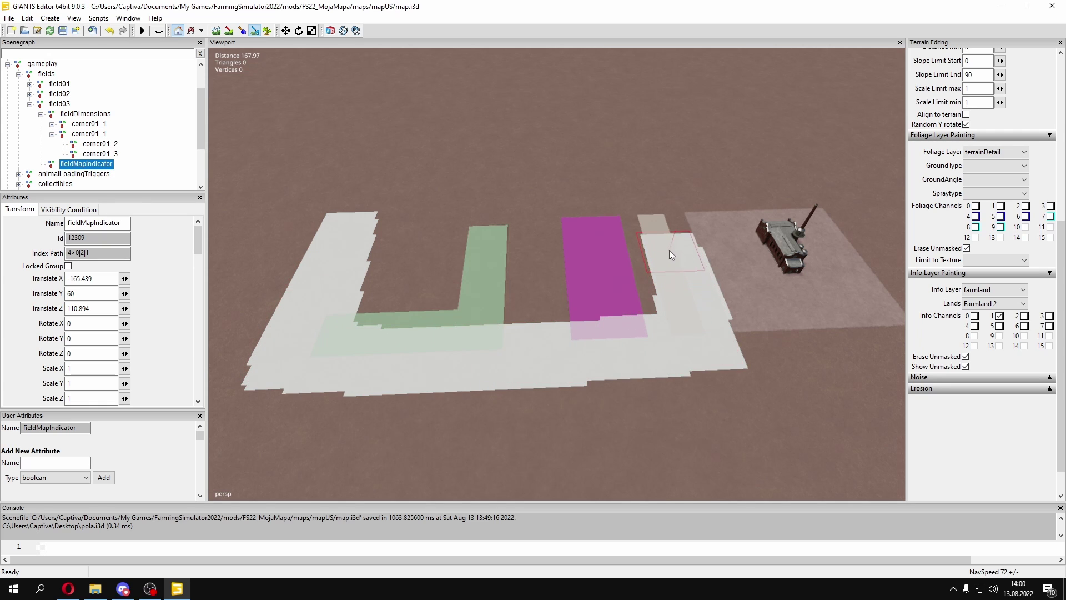
pyautogui.moveTo(659, 218)
pyautogui.mouseDown()
pyautogui.moveTo(655, 202)
pyautogui.moveTo(577, 196)
pyautogui.mouseUp()
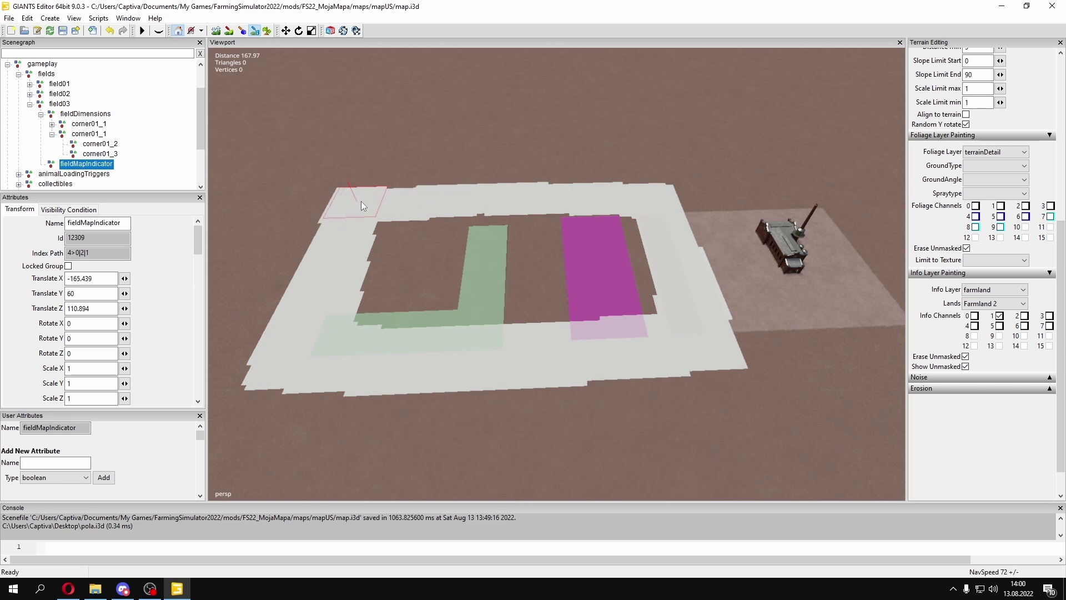
# - Fill the inside of the Farmland 2 outline and straighten its jagged outer edges
pyautogui.moveTo(366, 270)
pyautogui.mouseDown()
pyautogui.moveTo(401, 319)
pyautogui.moveTo(481, 310)
pyautogui.moveTo(534, 245)
pyautogui.moveTo(615, 219)
pyautogui.mouseUp()
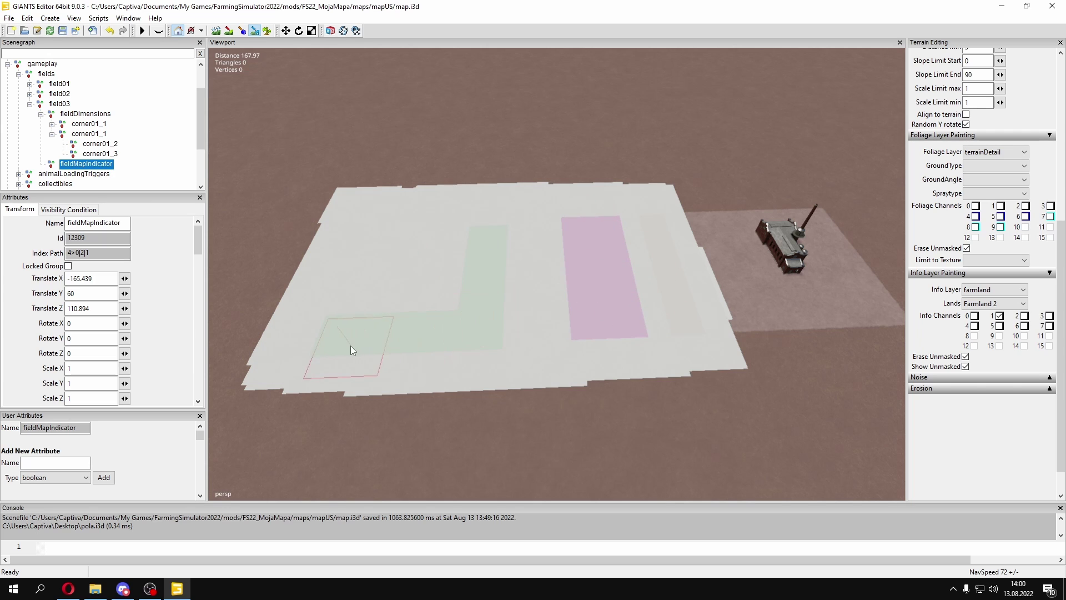
pyautogui.moveTo(351, 350)
pyautogui.mouseDown()
pyautogui.moveTo(335, 364)
pyautogui.moveTo(282, 363)
pyautogui.mouseUp()
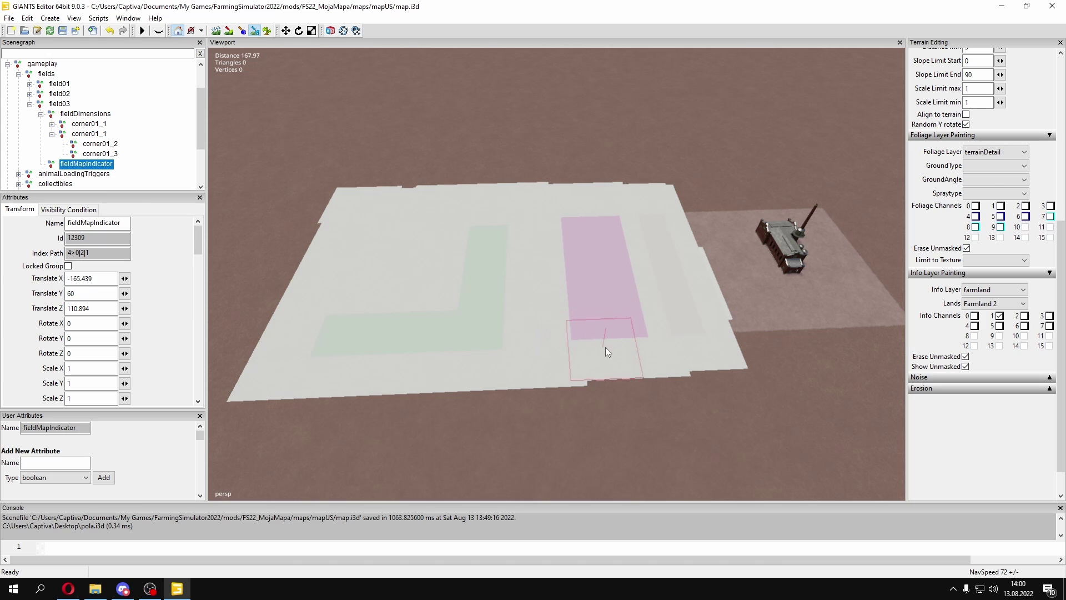
pyautogui.moveTo(605, 347); pyautogui.dragTo(706, 345)
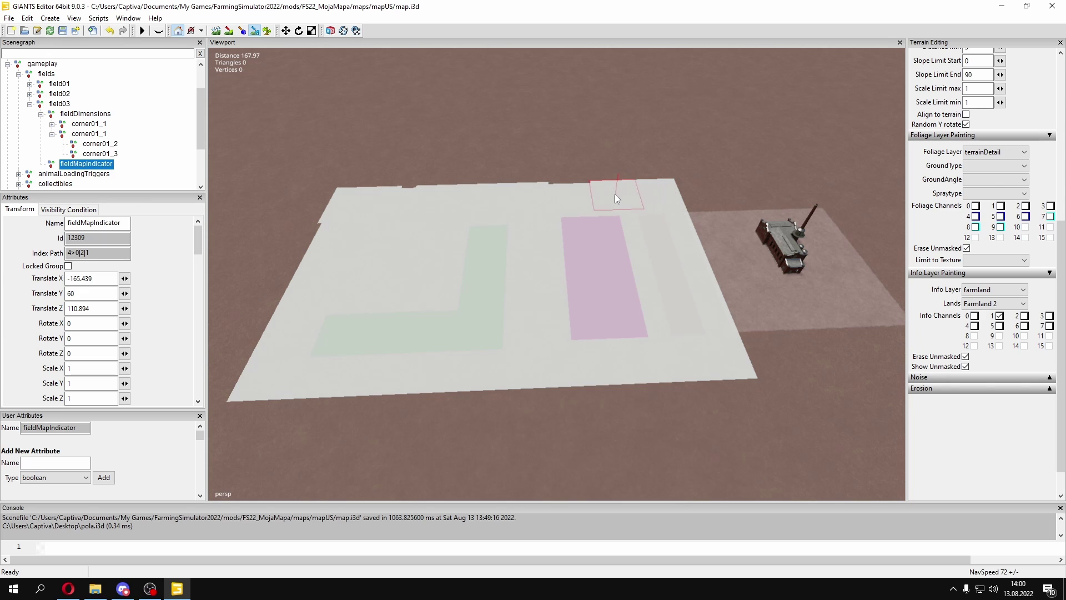
pyautogui.moveTo(575, 194); pyautogui.dragTo(569, 195)
# - Paint Farmland 3 over the part of the Farmland 2 area surrounding the L-shaped field, stopping before the purple field
pyautogui.click(995, 304)
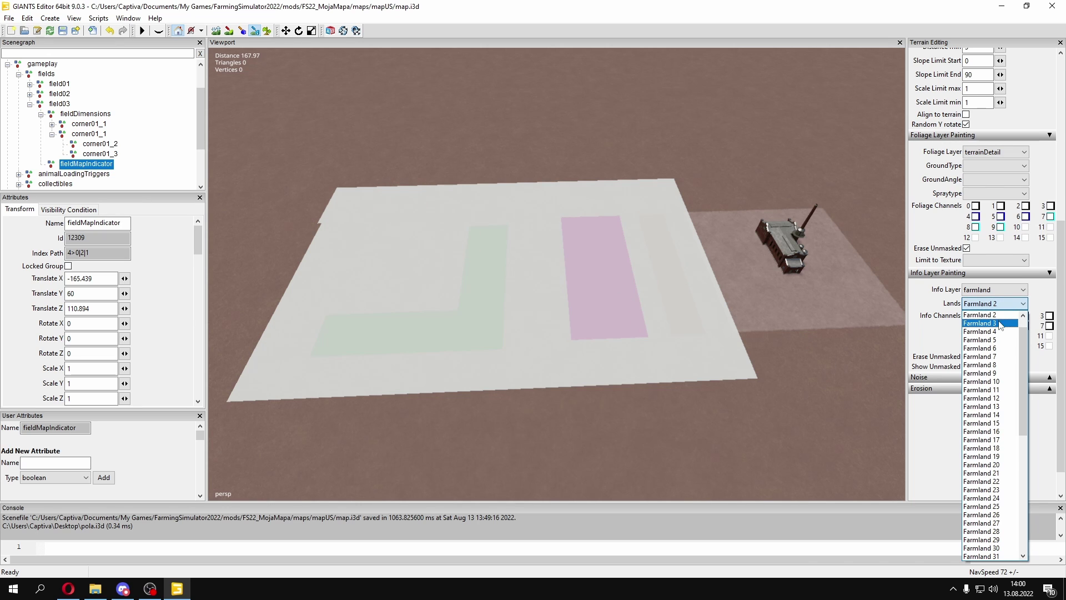
pyautogui.click(997, 323)
pyautogui.keyDown('alt'); pyautogui.moveTo(521, 317); pyautogui.dragTo(579, 326, button='middle'); pyautogui.keyUp('alt')
pyautogui.moveTo(578, 327); pyautogui.dragTo(529, 285, button='right')
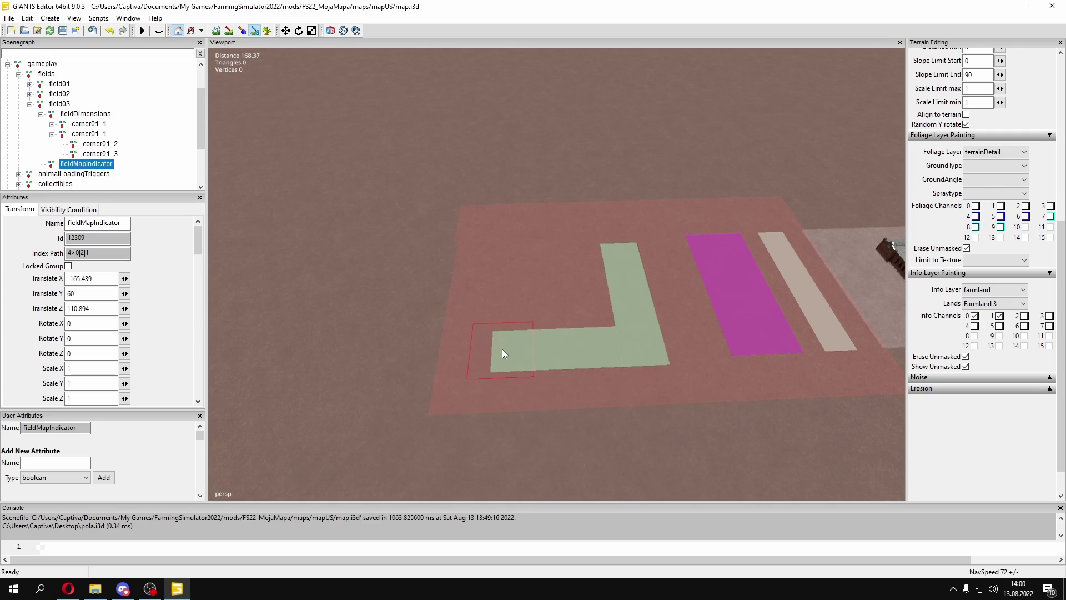
pyautogui.moveTo(477, 346)
pyautogui.mouseDown()
pyautogui.moveTo(466, 379)
pyautogui.moveTo(608, 368)
pyautogui.moveTo(614, 378)
pyautogui.moveTo(667, 370)
pyautogui.moveTo(658, 338)
pyautogui.mouseUp()
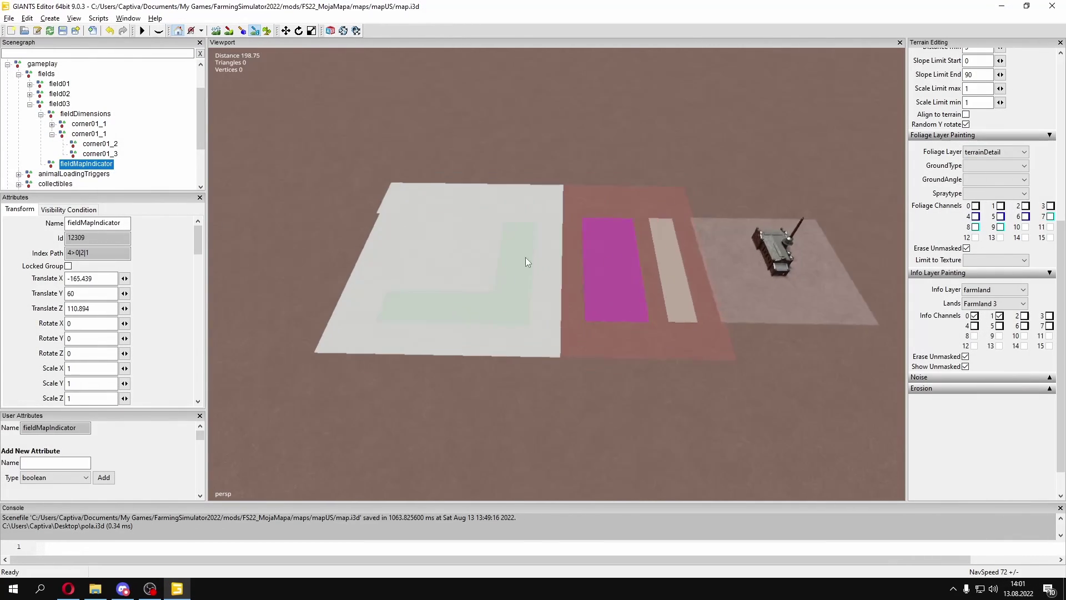
# - Save the map scene and close the map editor
pyautogui.moveTo(525, 258)
pyautogui.keyDown('alt'); pyautogui.mouseDown()
pyautogui.moveTo(541, 239)
pyautogui.moveTo(511, 250)
pyautogui.mouseUp(); pyautogui.keyUp('alt')
pyautogui.click(63, 30)
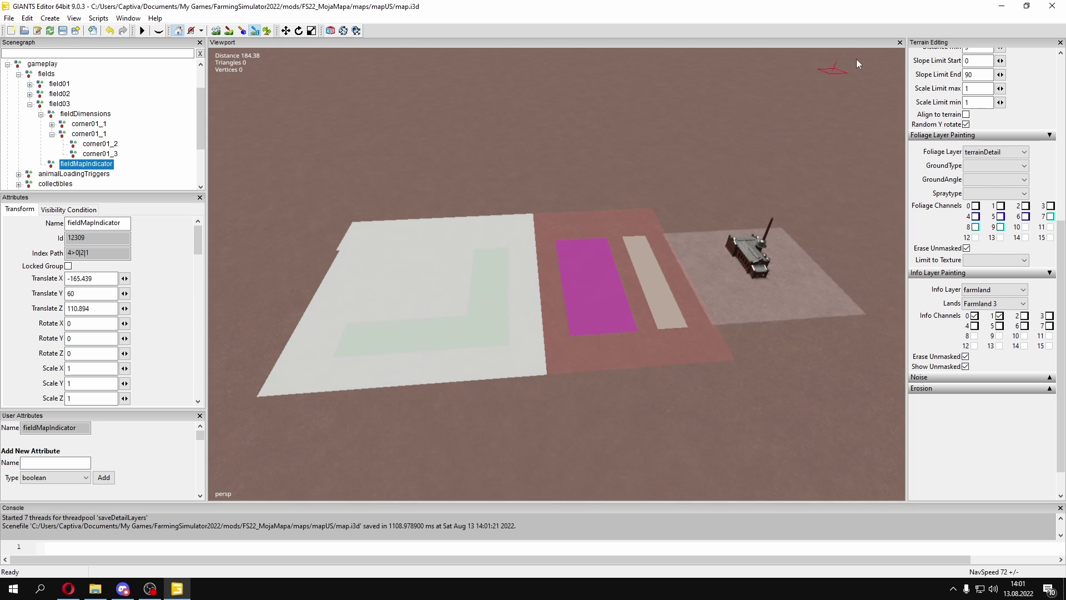
pyautogui.click(1052, 6)
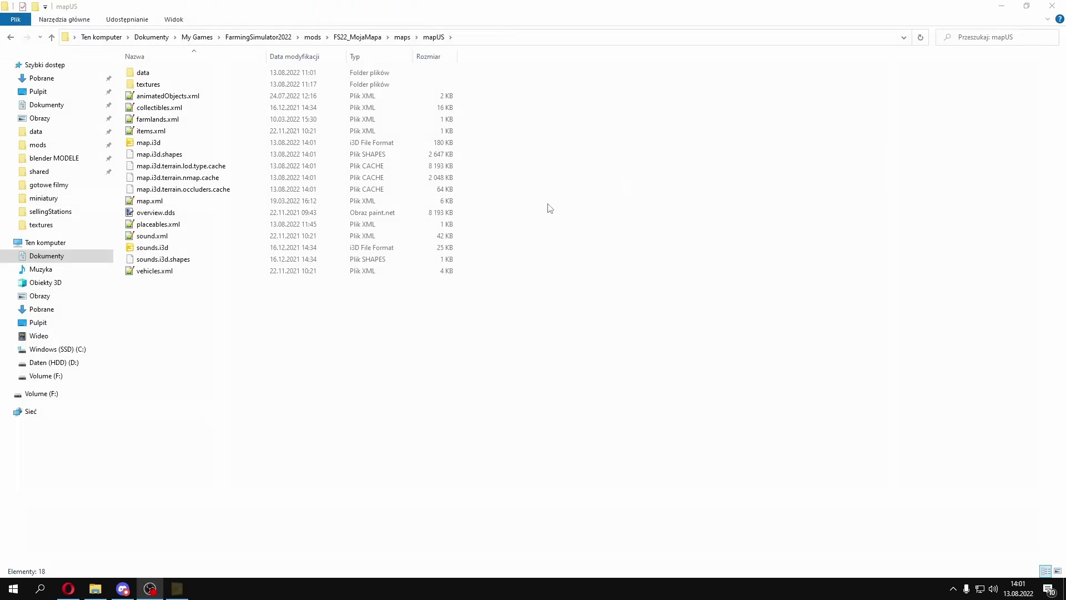
# - Open farmlands.xml from the mapUS folder and add empty lines below the farmland id 1 entry
pyautogui.doubleClick(146, 121)
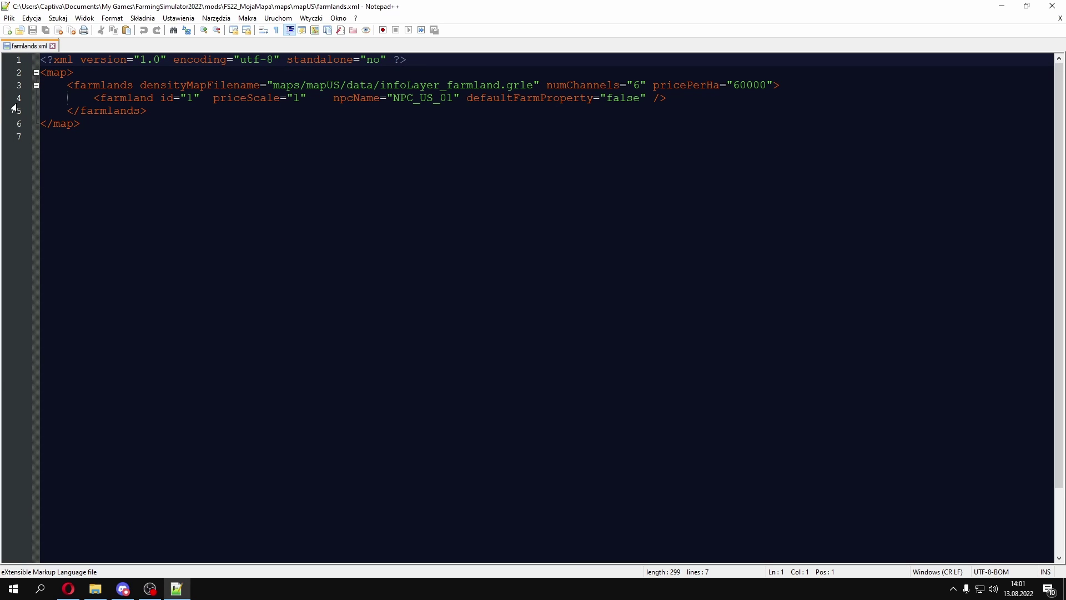
pyautogui.click(153, 110)
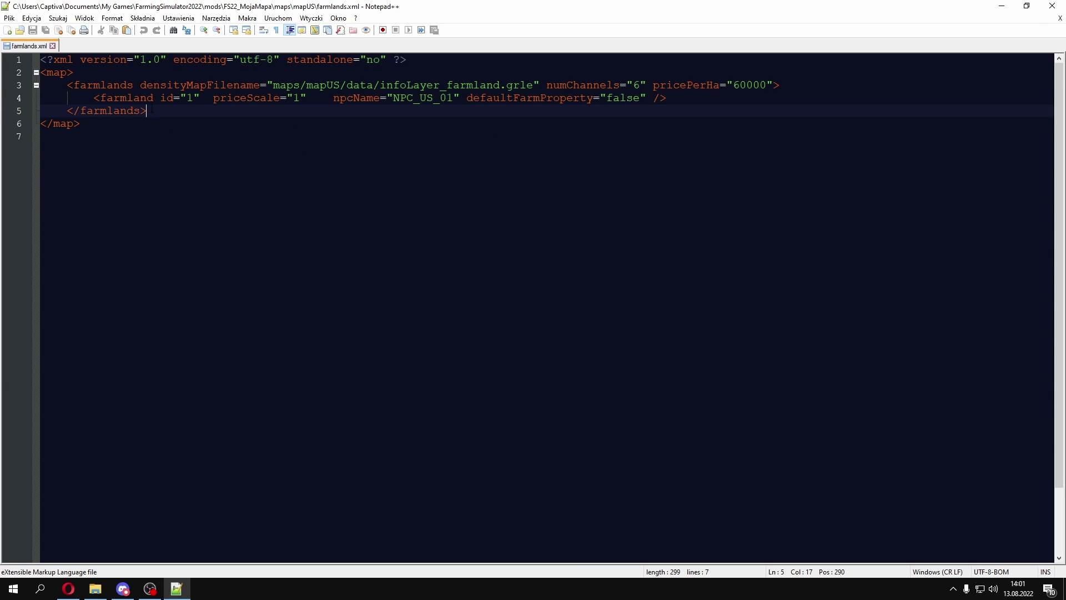
pyautogui.click(672, 100)
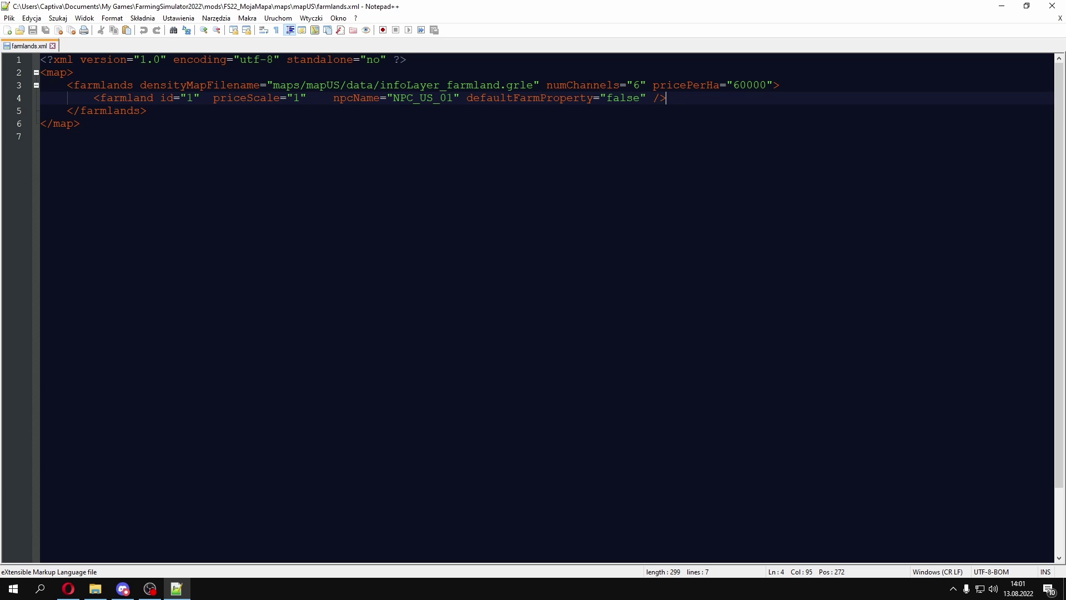
pyautogui.press('Return')
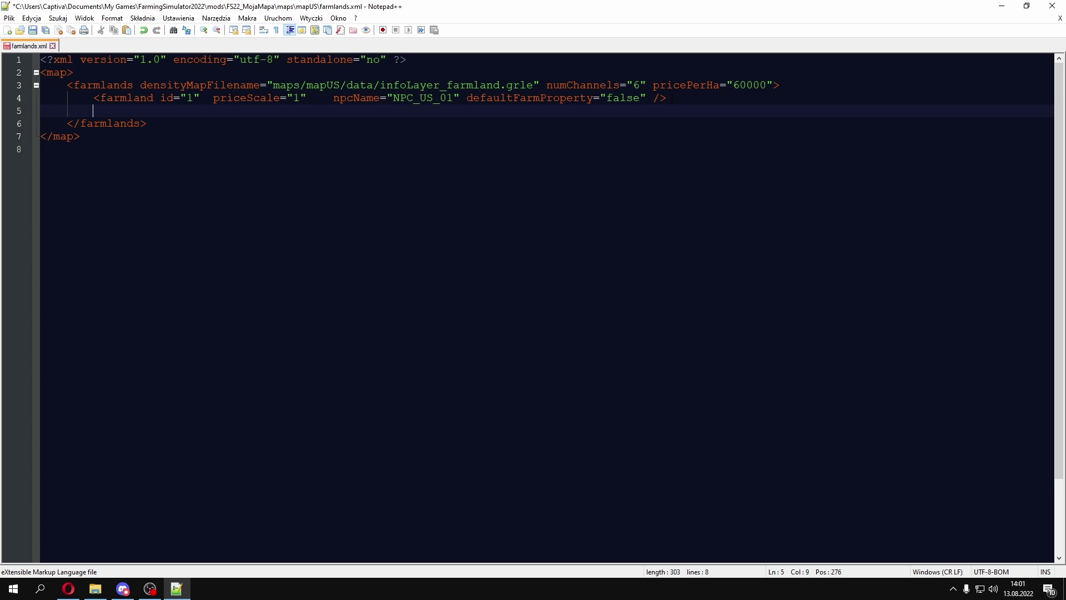
pyautogui.press('Return')
pyautogui.press('Return')
pyautogui.press('Return')
pyautogui.press('Return')
pyautogui.press('Return')
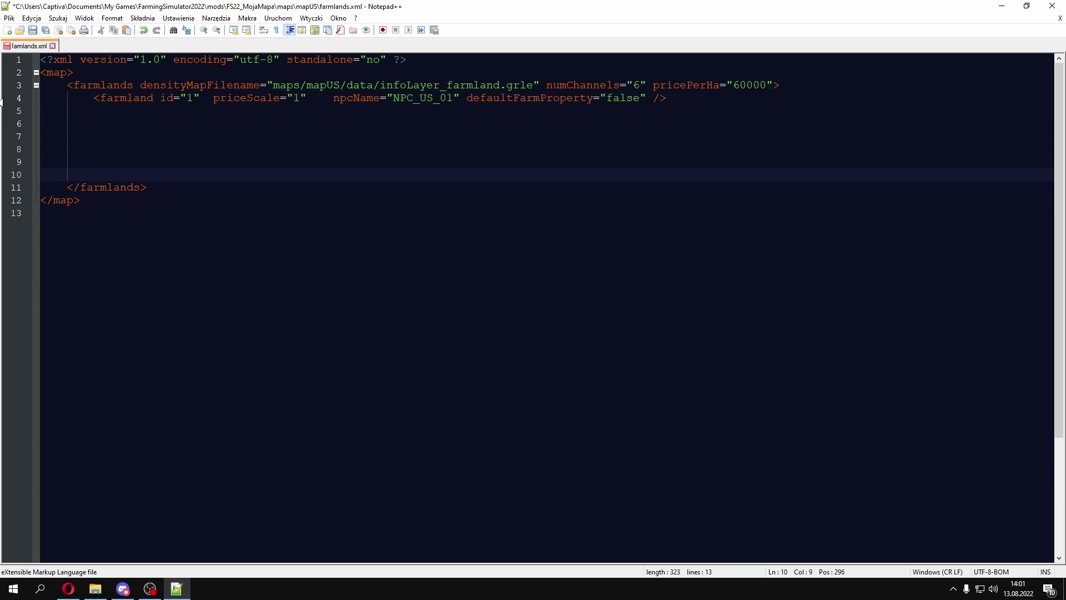
# - Copy the farmland id 1 entry to the line below and change it to id 2 with npcName NPC_US_02
pyautogui.click(18, 99)
pyautogui.rightClick(142, 101)
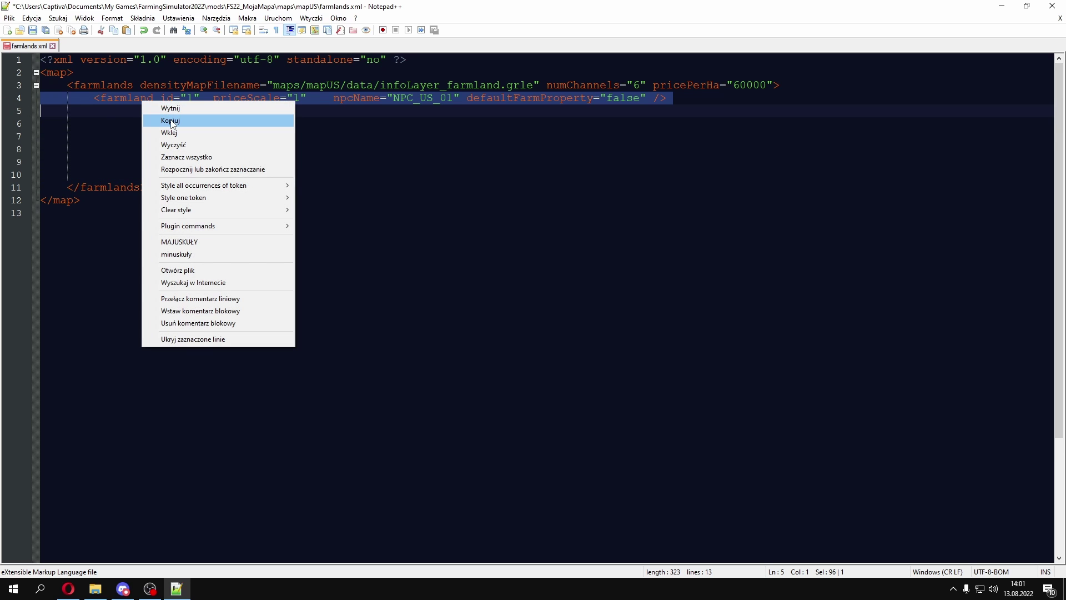
pyautogui.click(174, 123)
pyautogui.click(44, 111)
pyautogui.rightClick(44, 112)
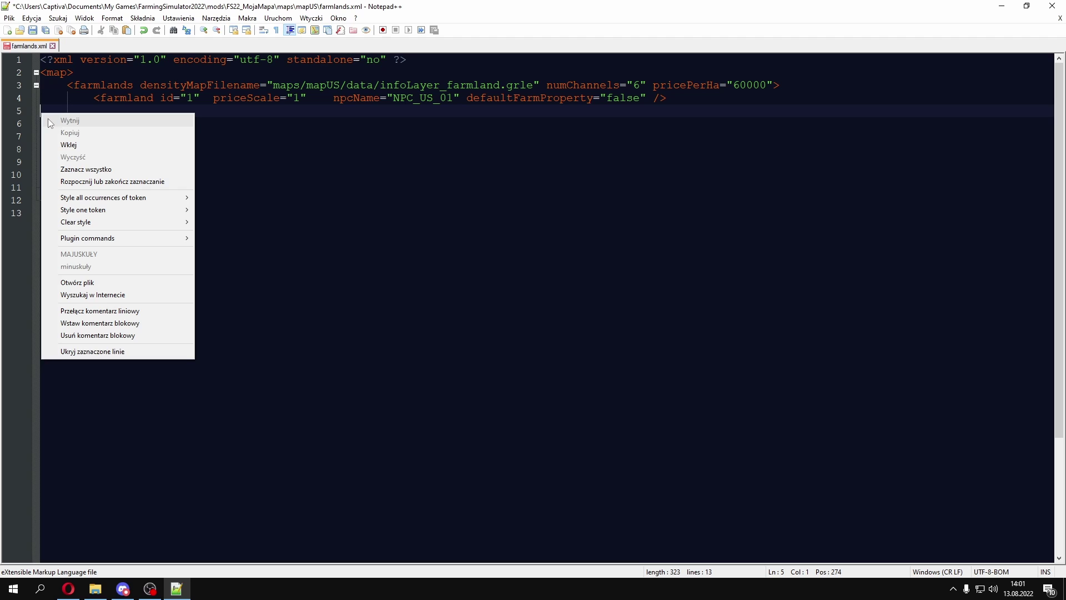
pyautogui.click(61, 144)
pyautogui.click(193, 110)
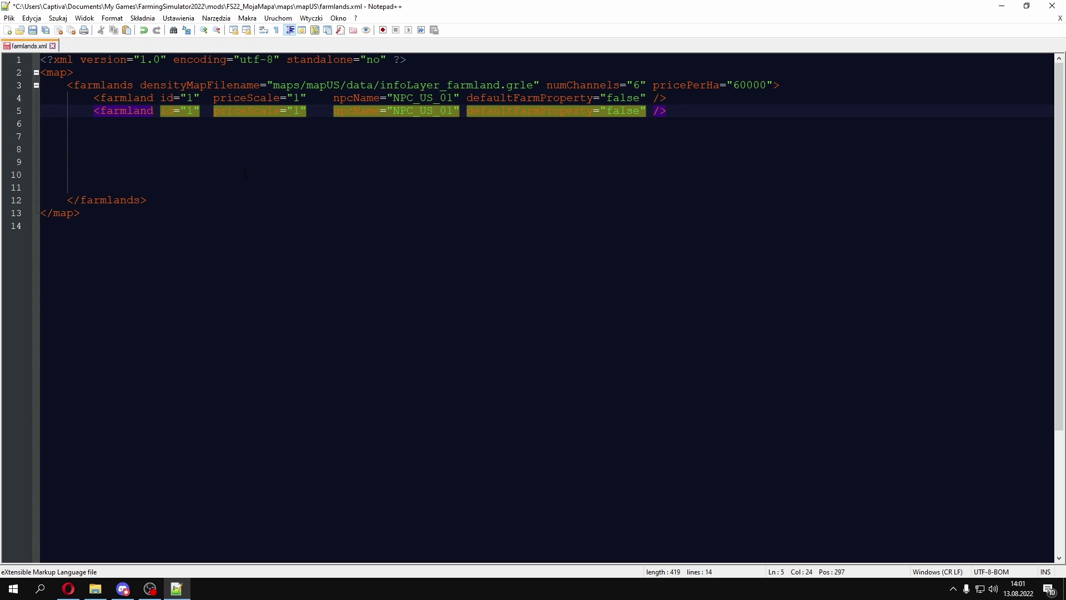
pyautogui.press('BackSpace')
pyautogui.write('2')
pyautogui.click(455, 112)
pyautogui.write('2')
# - Add a third copy of the farmland entry with id 3 and npcName NPC_US_03
pyautogui.click(51, 130)
pyautogui.rightClick(42, 126)
pyautogui.click(73, 157)
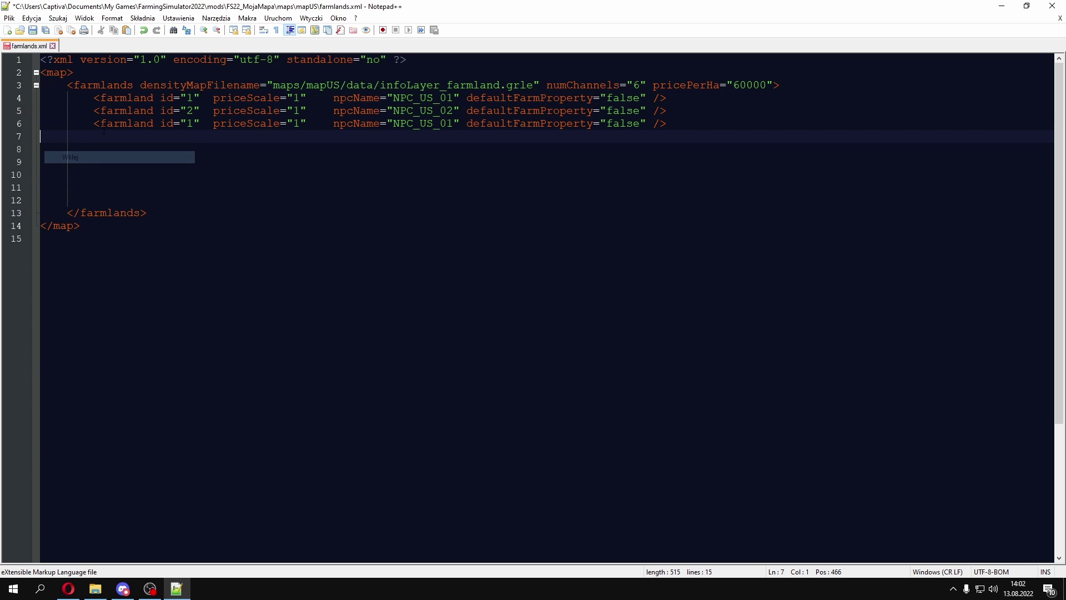
pyautogui.click(193, 124)
pyautogui.press('BackSpace')
pyautogui.write('3')
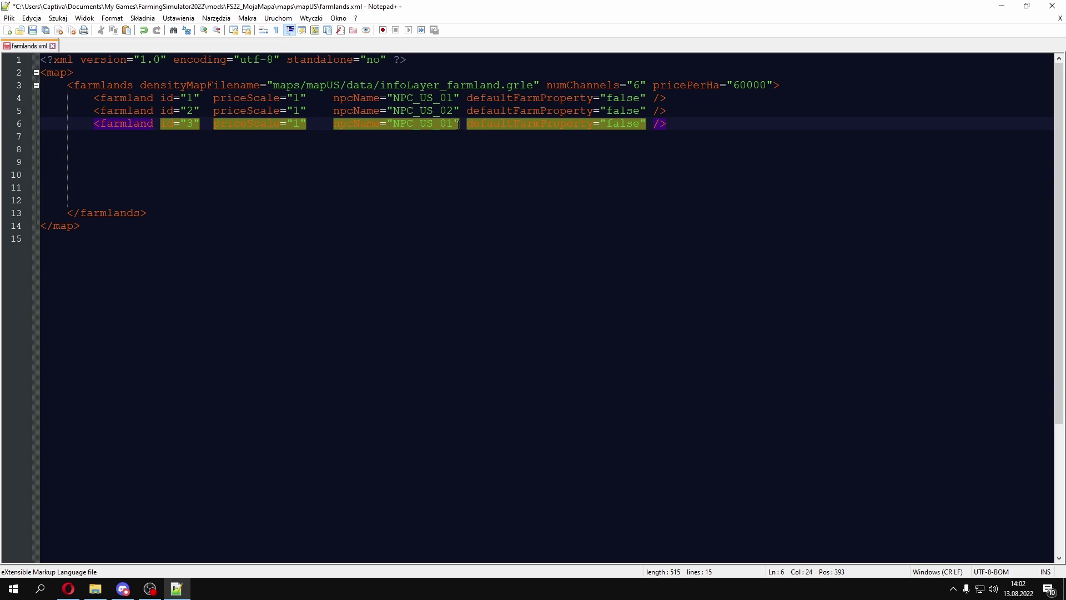
pyautogui.press('BackSpace')
pyautogui.write('3')
# - Save farmlands.xml and close the text editor
pyautogui.click(33, 30)
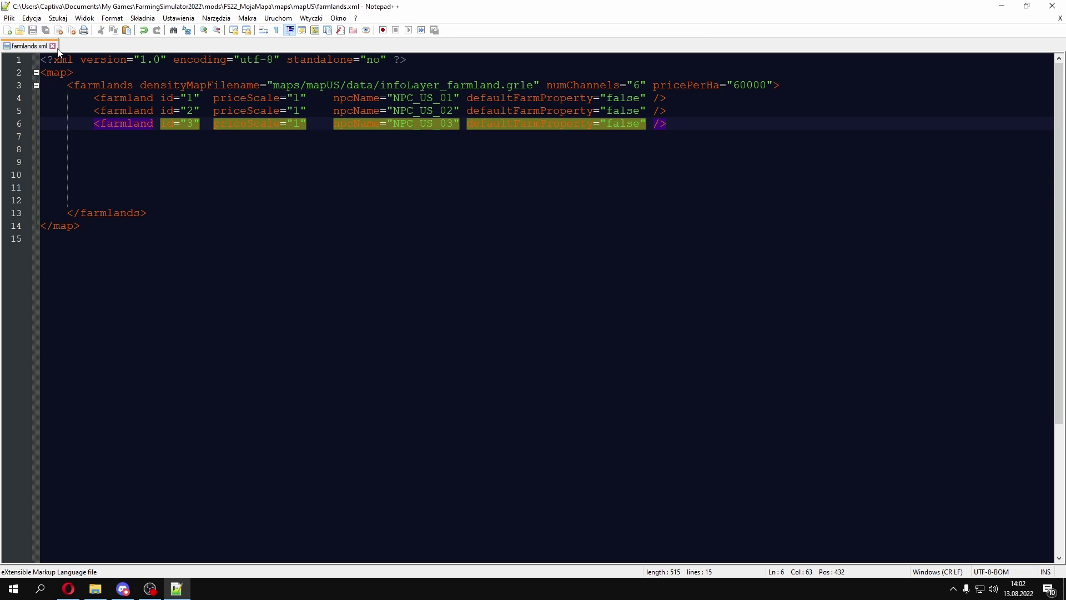
pyautogui.click(53, 45)
pyautogui.click(1052, 6)
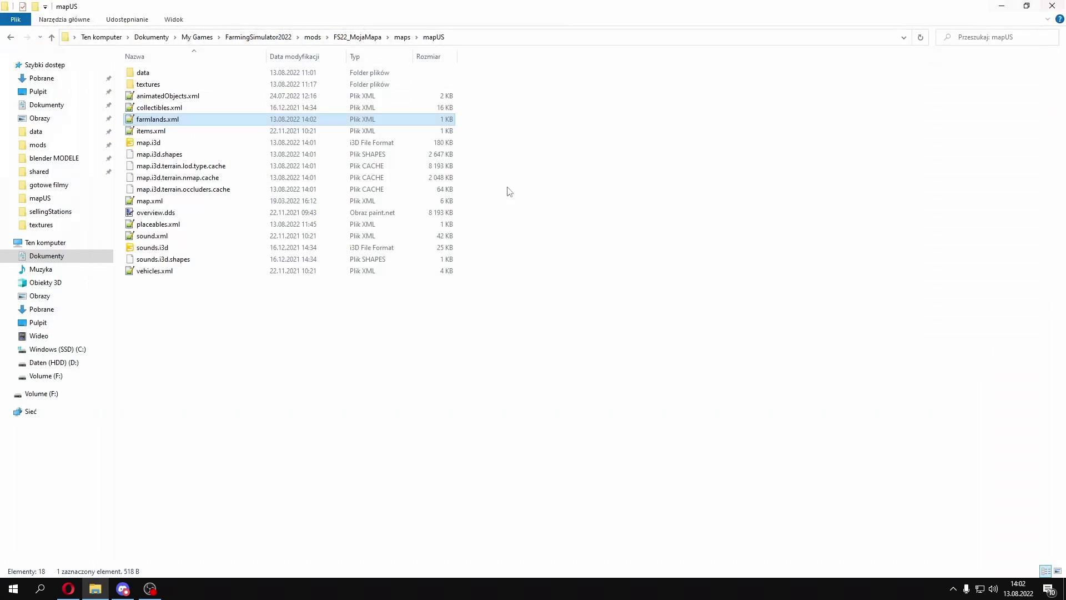
# - Launch Farming Simulator 22 from the Steam library and enter the map with the preselected character
pyautogui.click(46, 593)
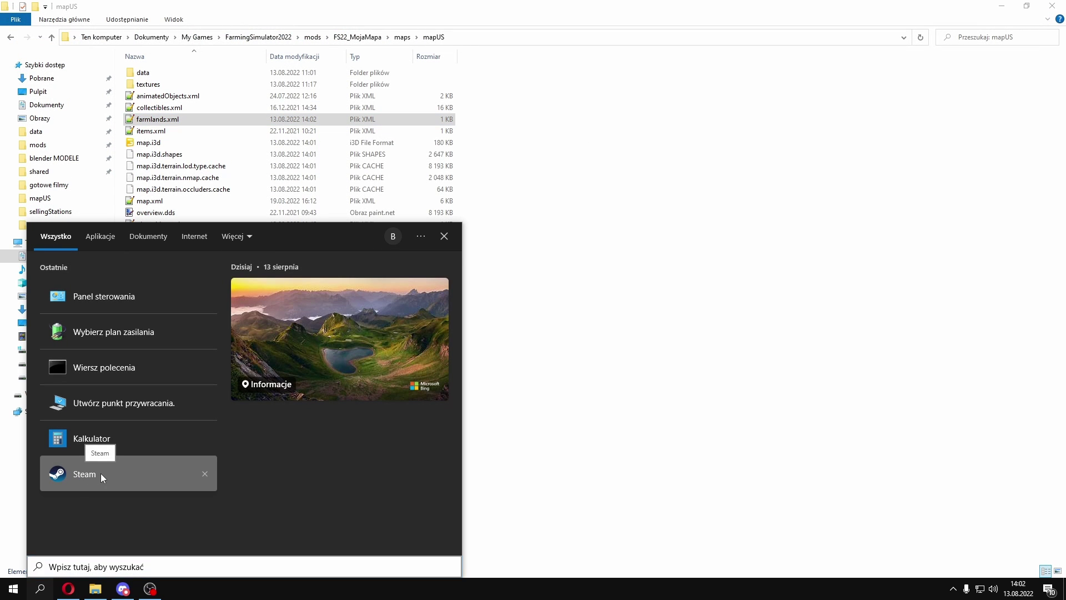
pyautogui.click(101, 476)
pyautogui.moveTo(62, 35)
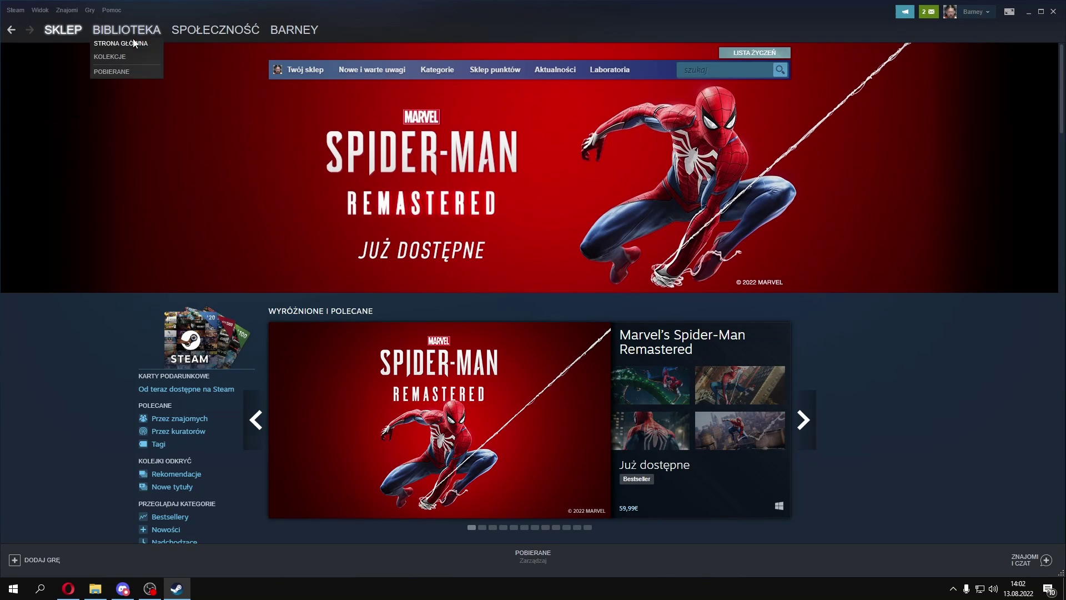
pyautogui.click(127, 29)
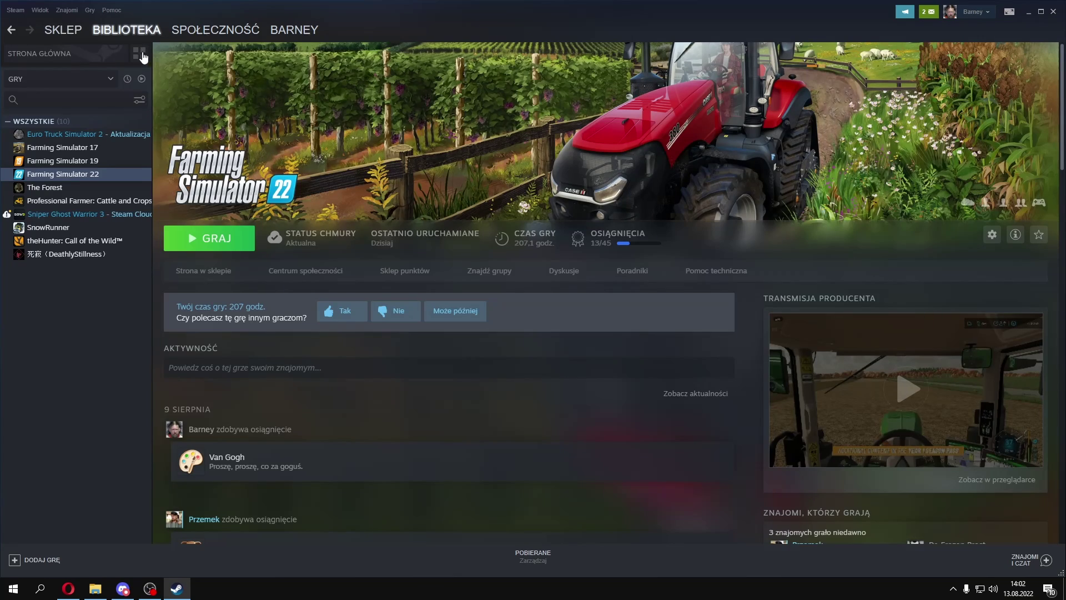
pyautogui.click(223, 240)
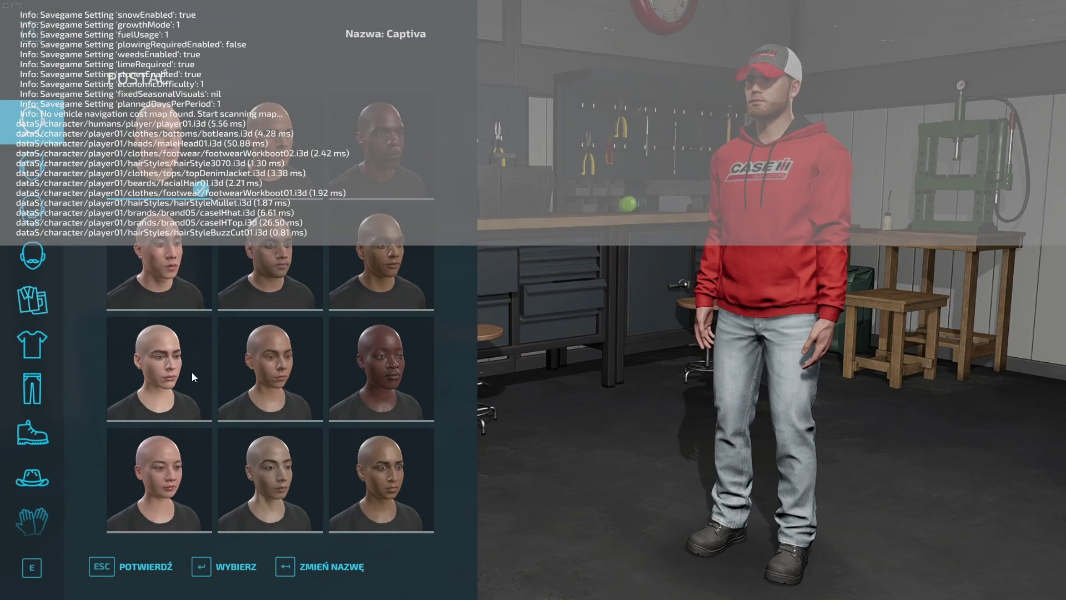
pyautogui.click(124, 571)
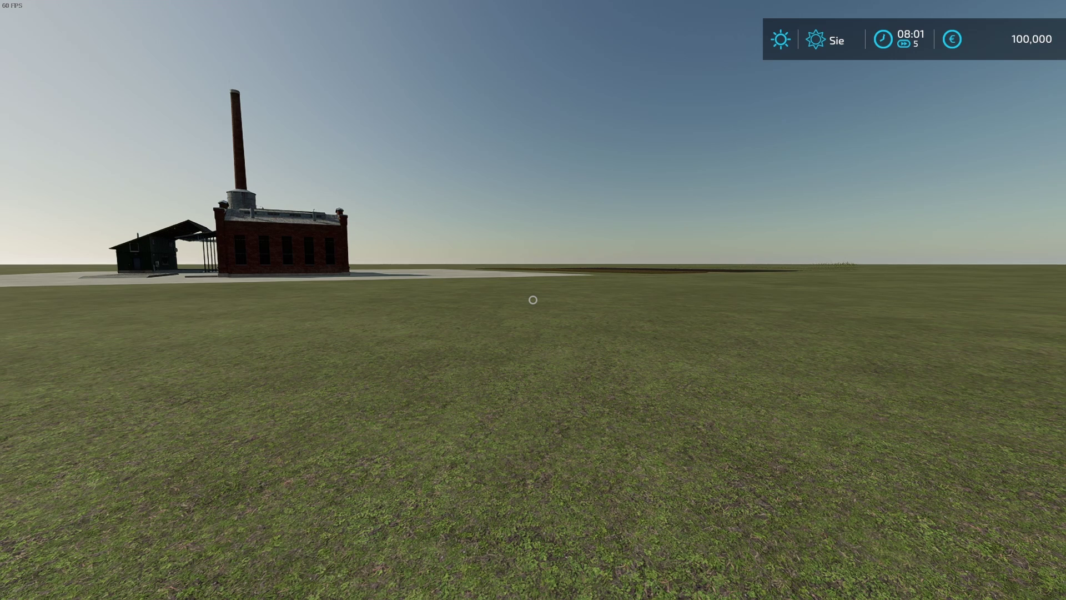
# - Examine the numbered fields on the in-game map
pyautogui.press('Escape')
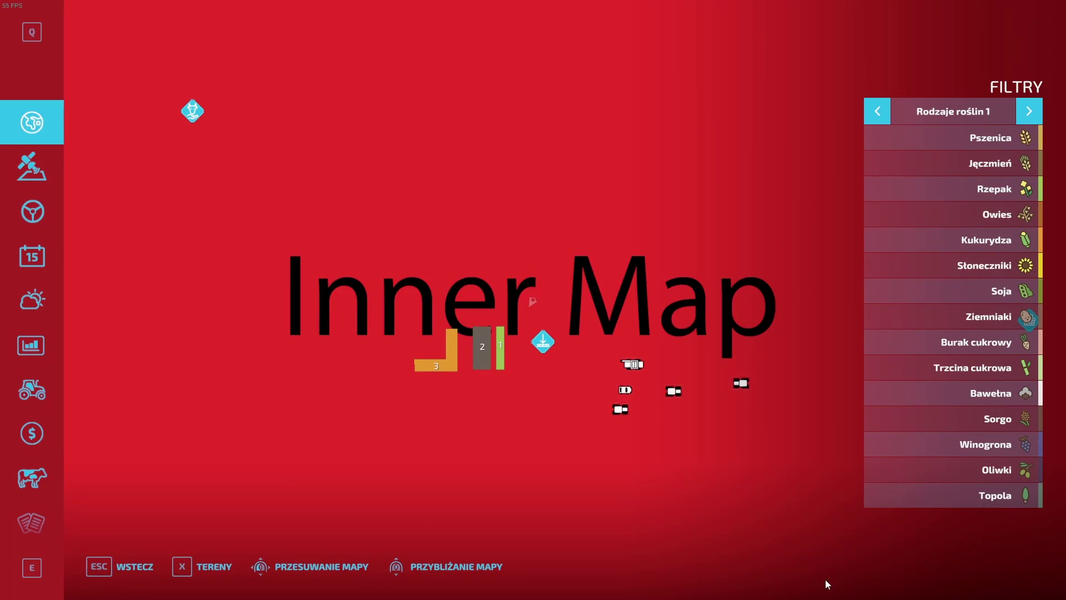
pyautogui.scroll(3, 449, 358)
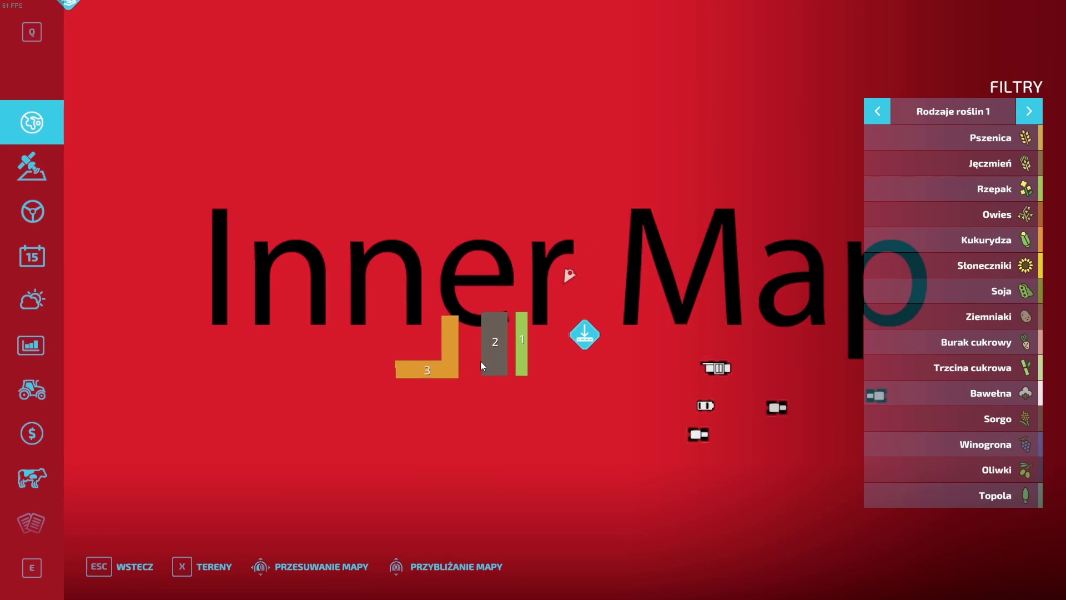